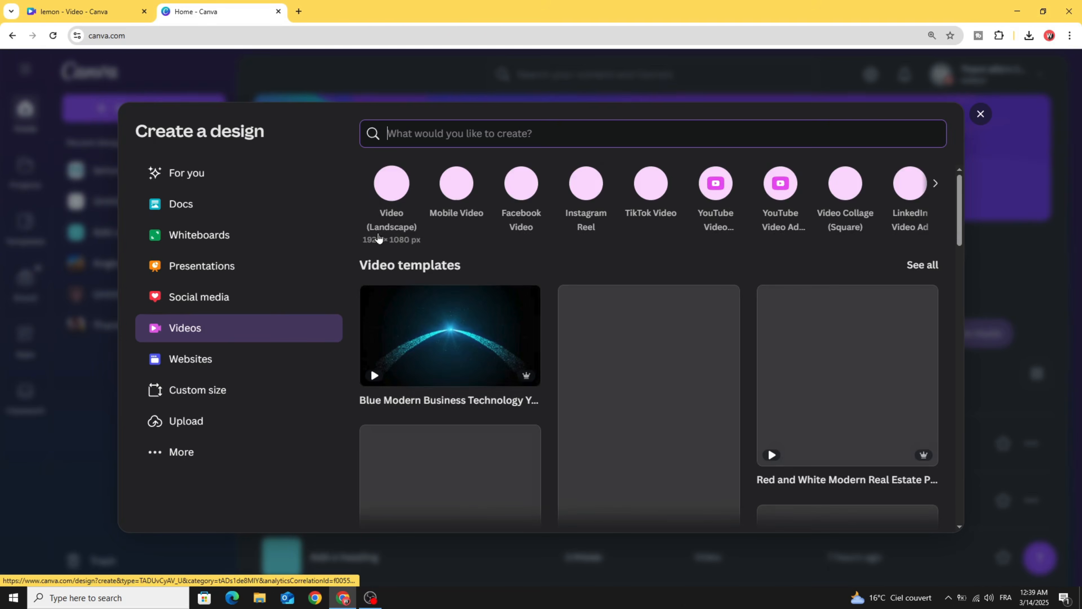
- Create a new blank Video (Landscape) design at 1920 × 1080 px
click(385, 187)
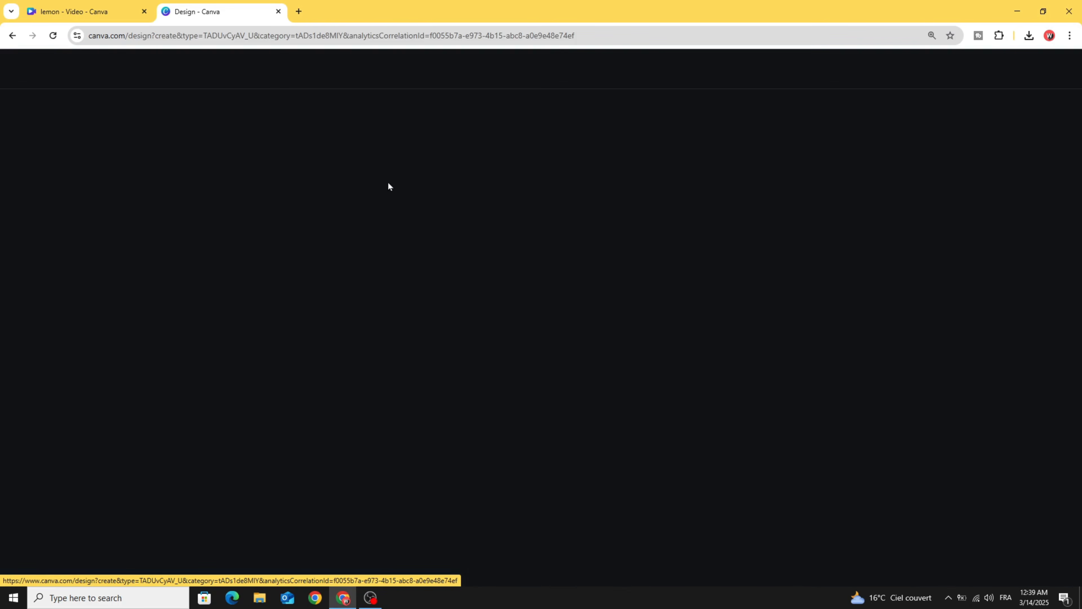
click(25, 170)
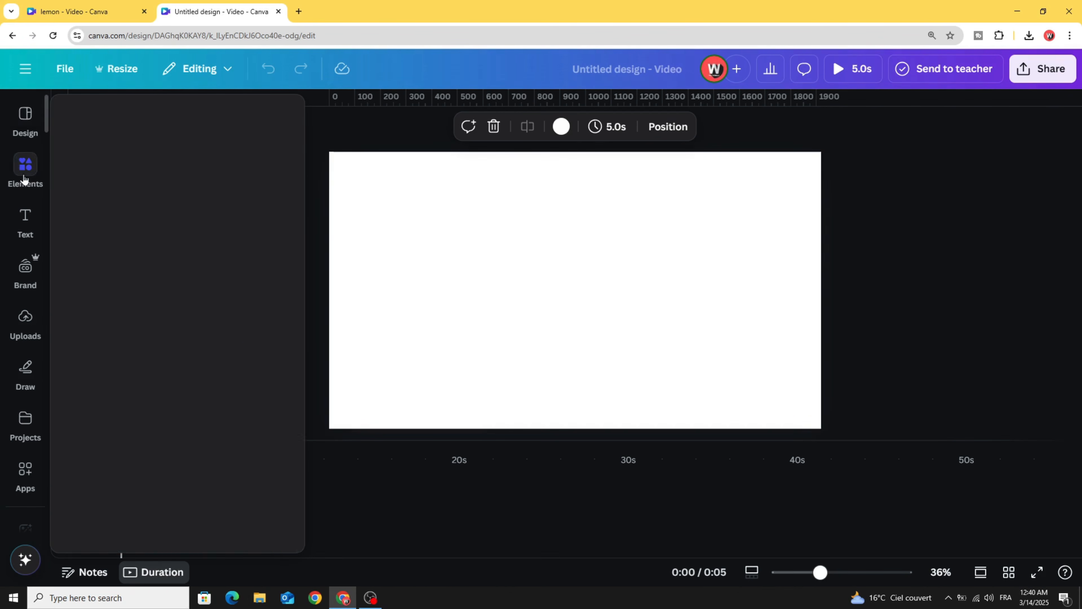
- Place the first LEMON video result on the page and set it as the background
click(134, 117)
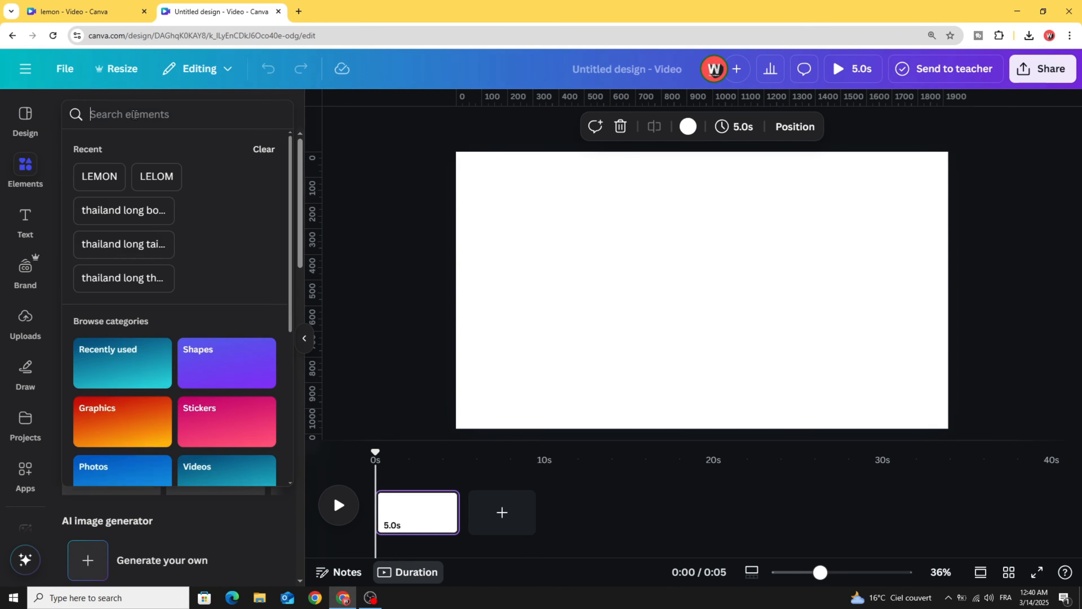
click(104, 175)
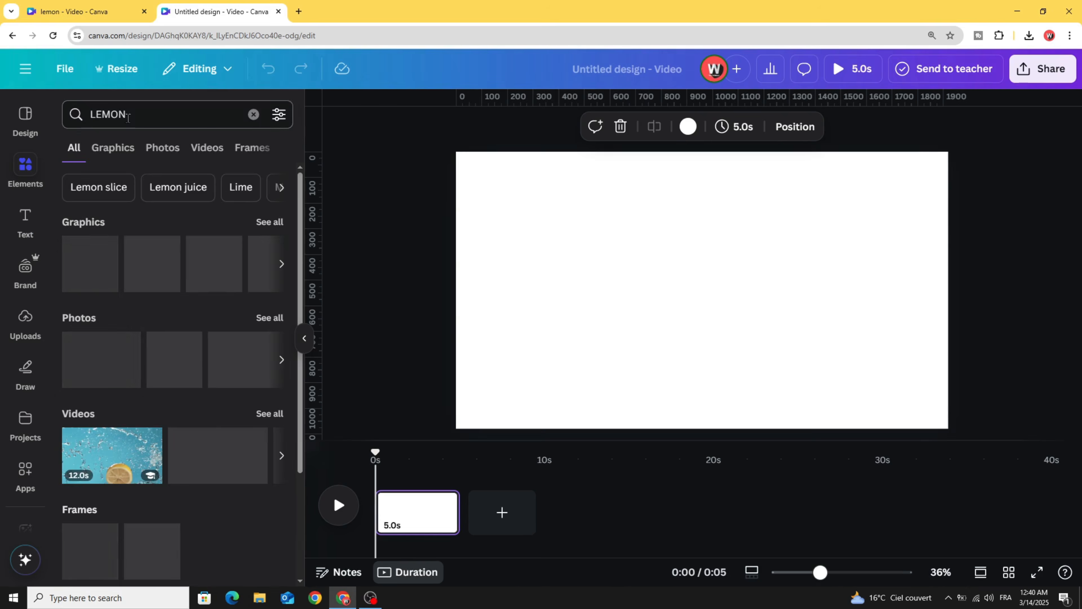
click(206, 150)
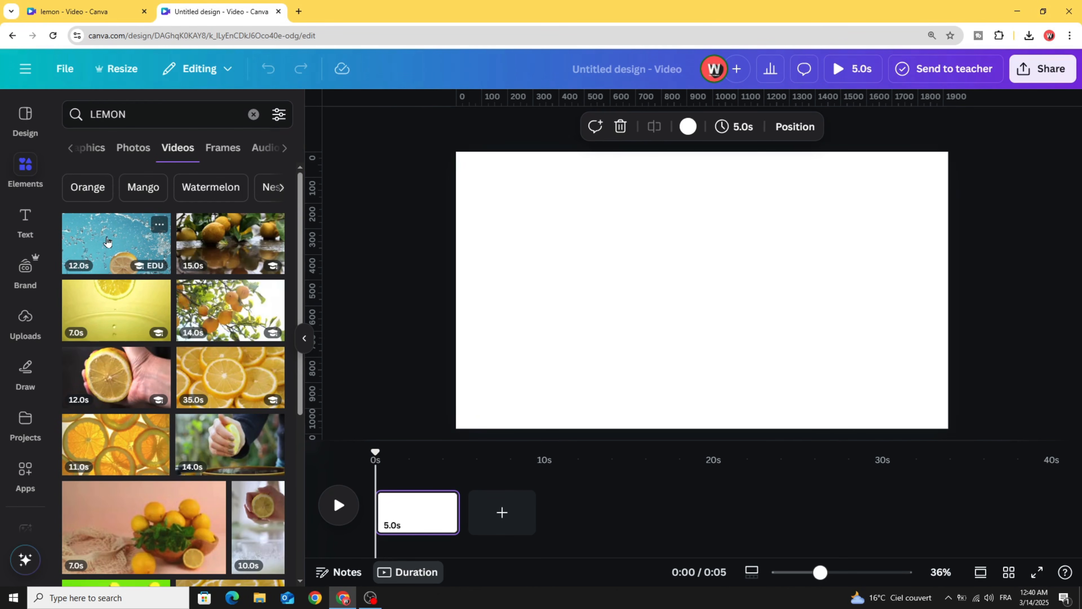
drag(107, 249, 524, 260)
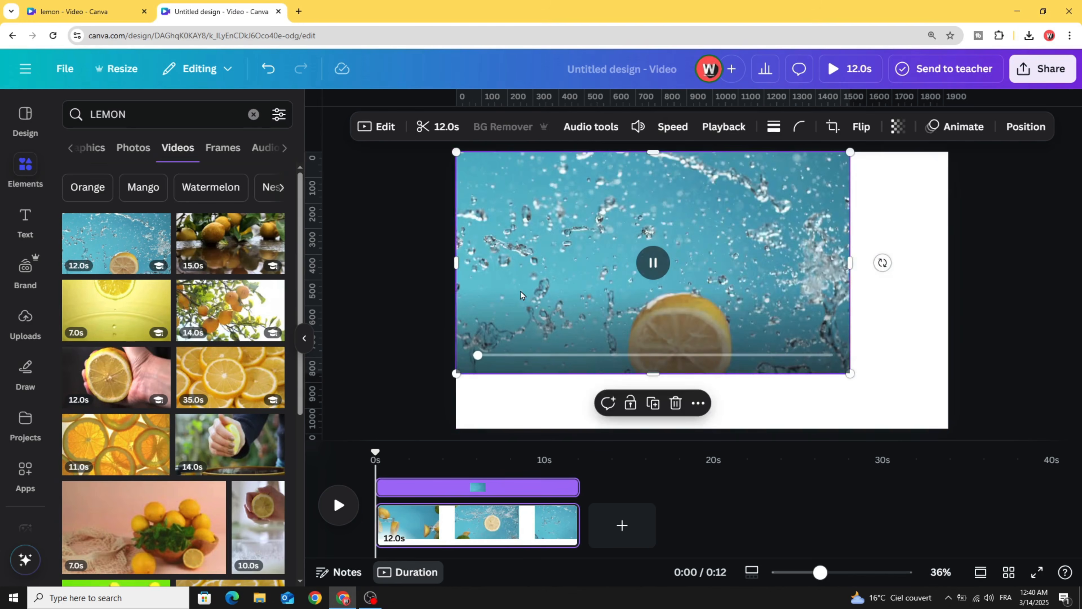
right_click(532, 238)
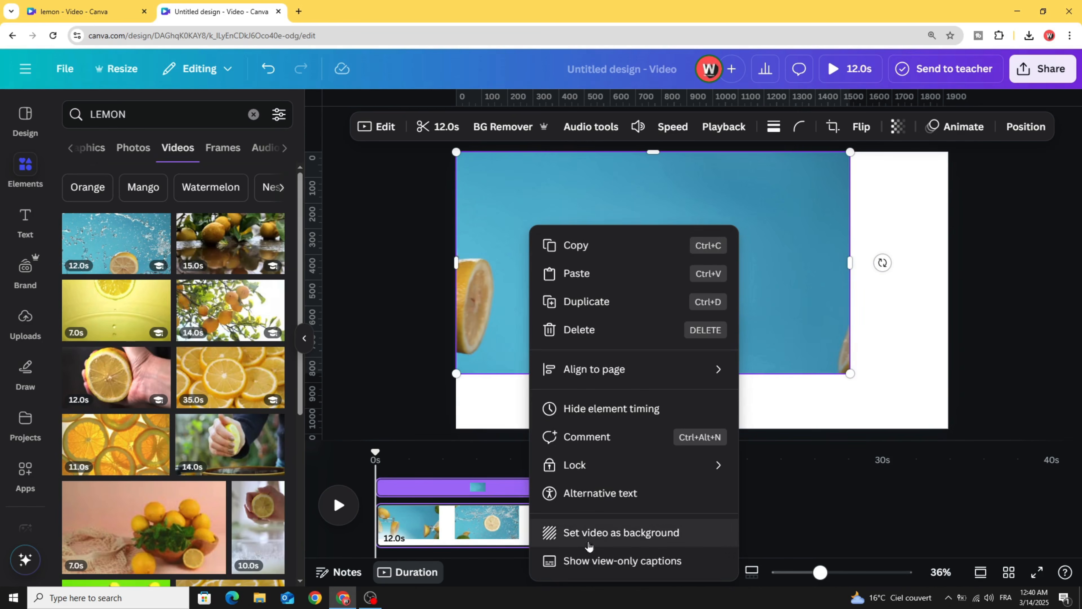
click(676, 534)
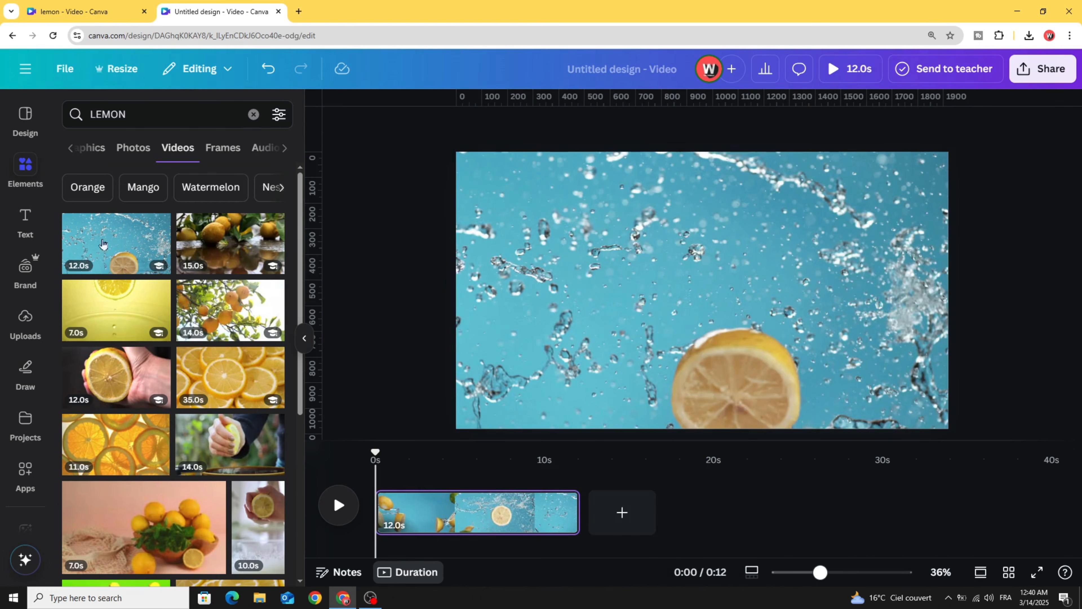
click(17, 225)
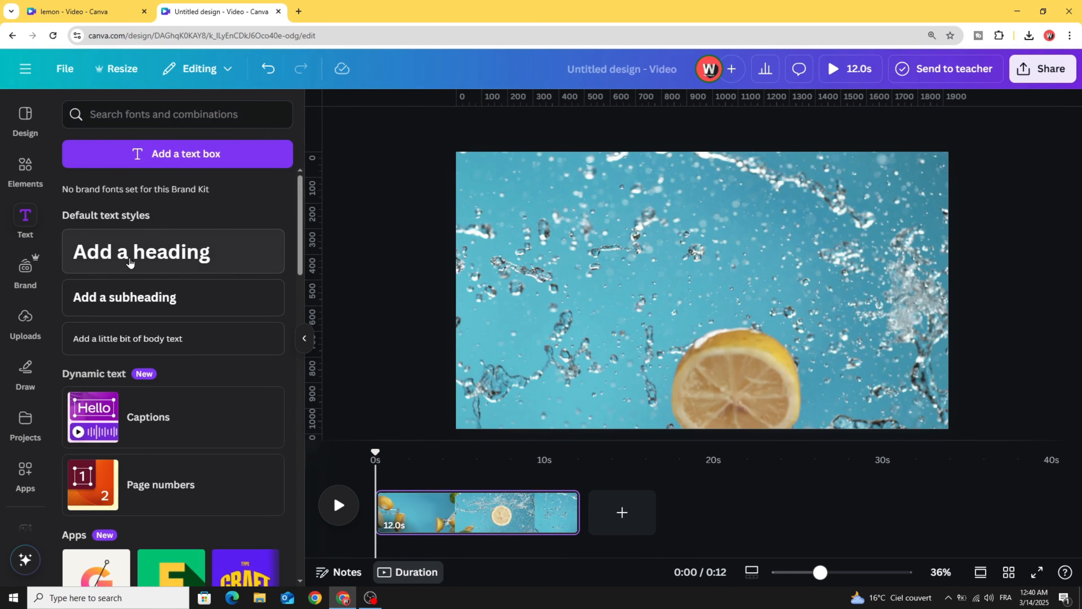
- Add a heading reading FRESH and set it in the 210 Supersize Black Box font
click(130, 261)
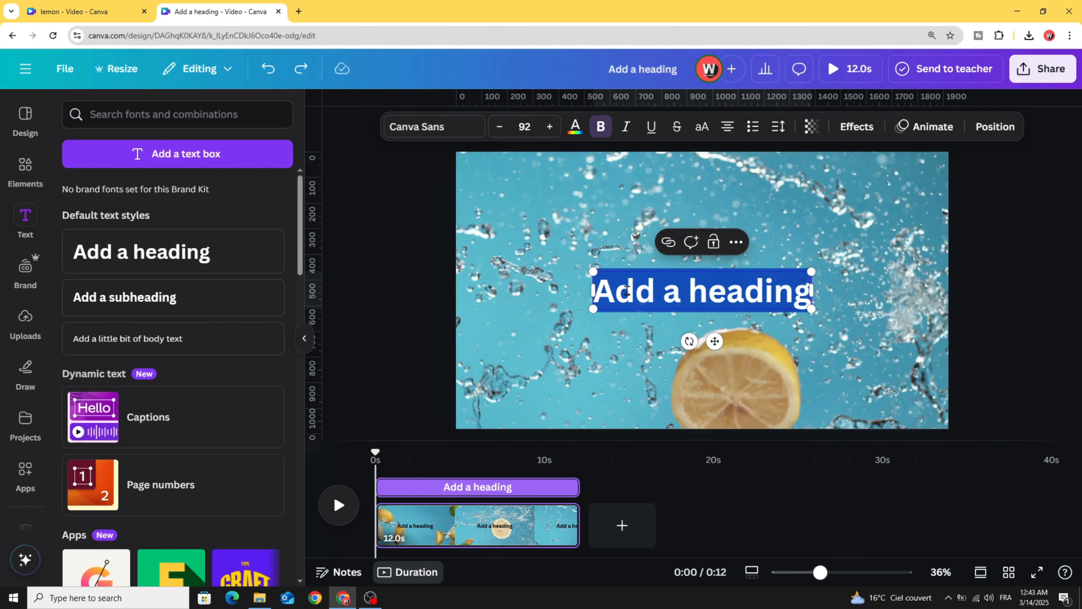
text(FRESH)
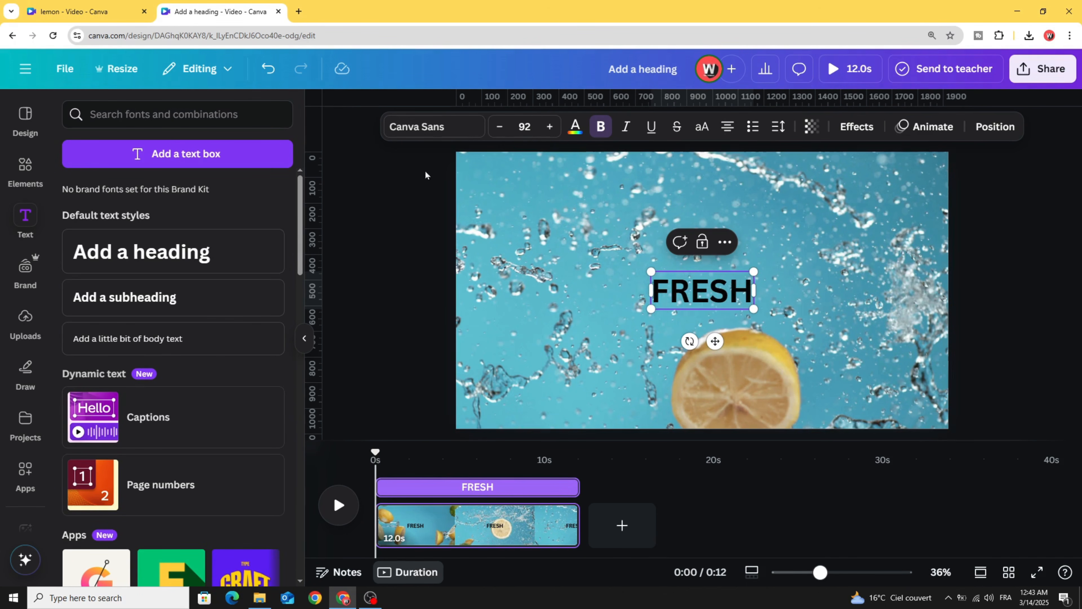
click(424, 135)
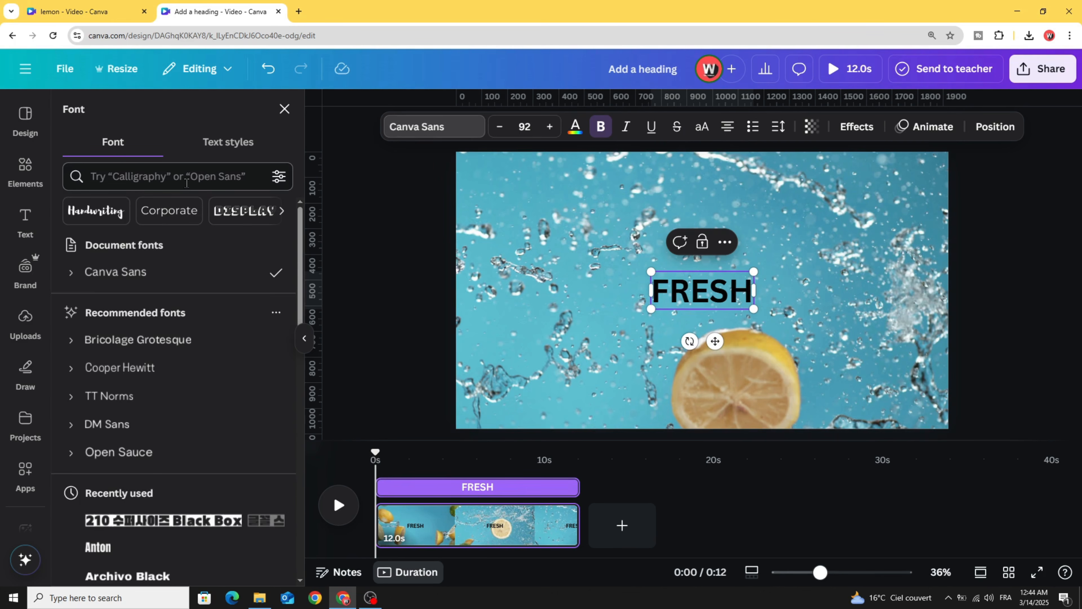
click(164, 175)
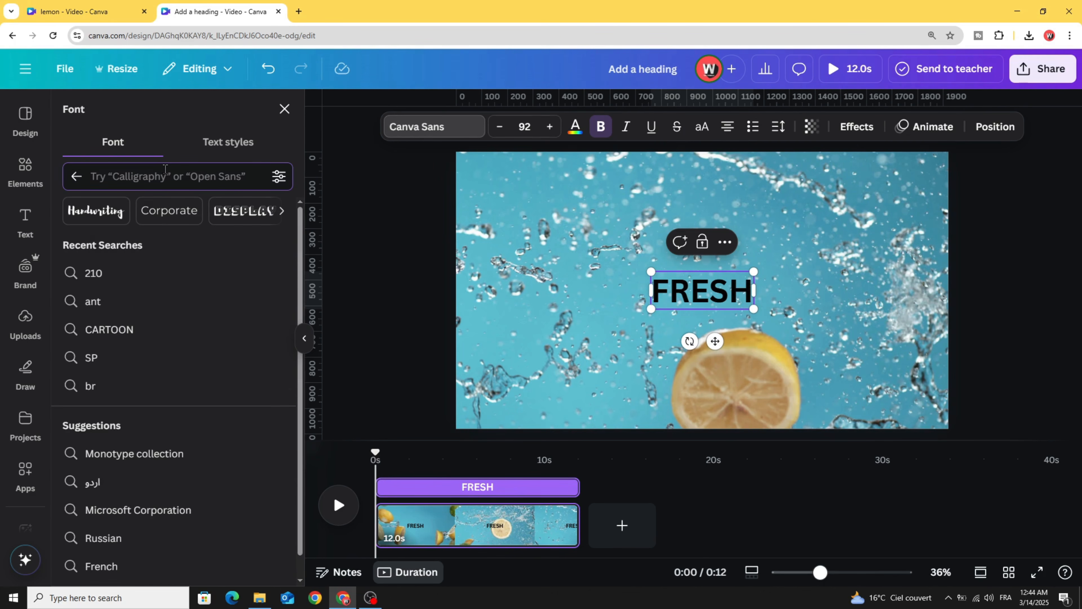
text(210)
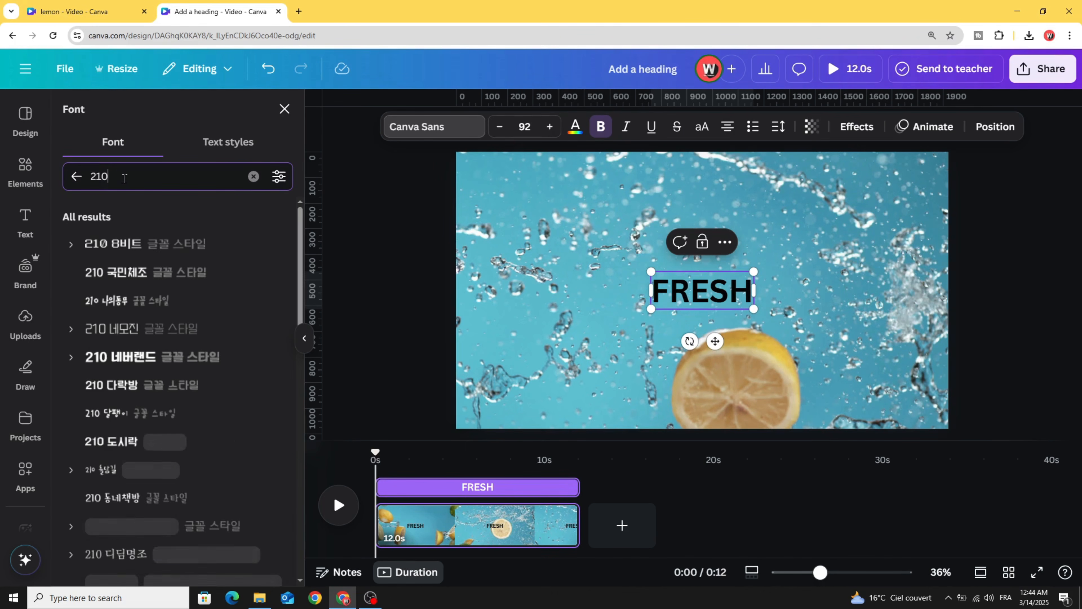
drag(299, 236, 300, 474)
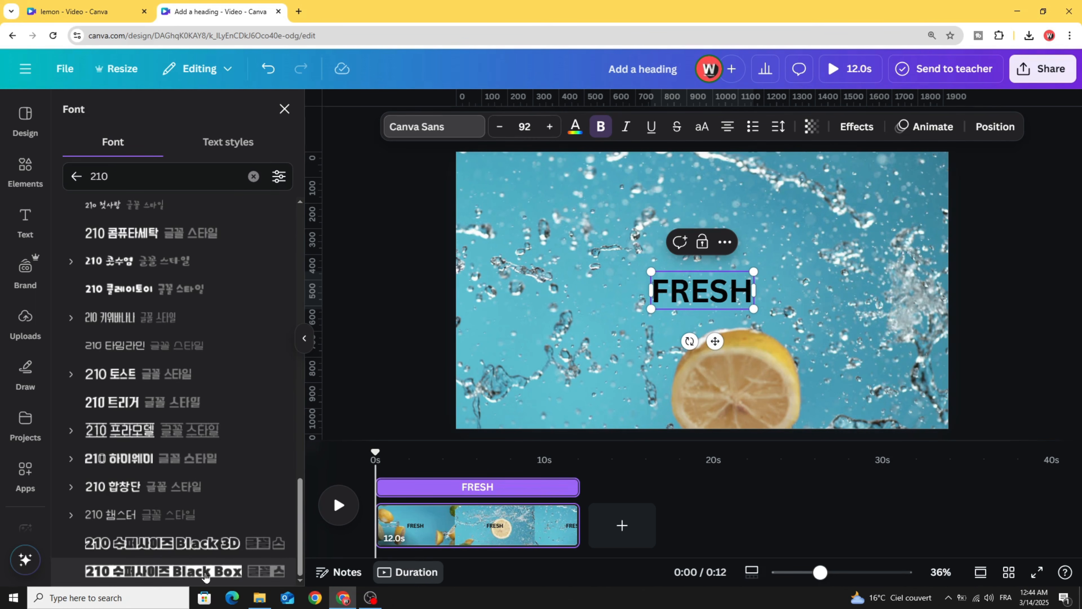
click(133, 571)
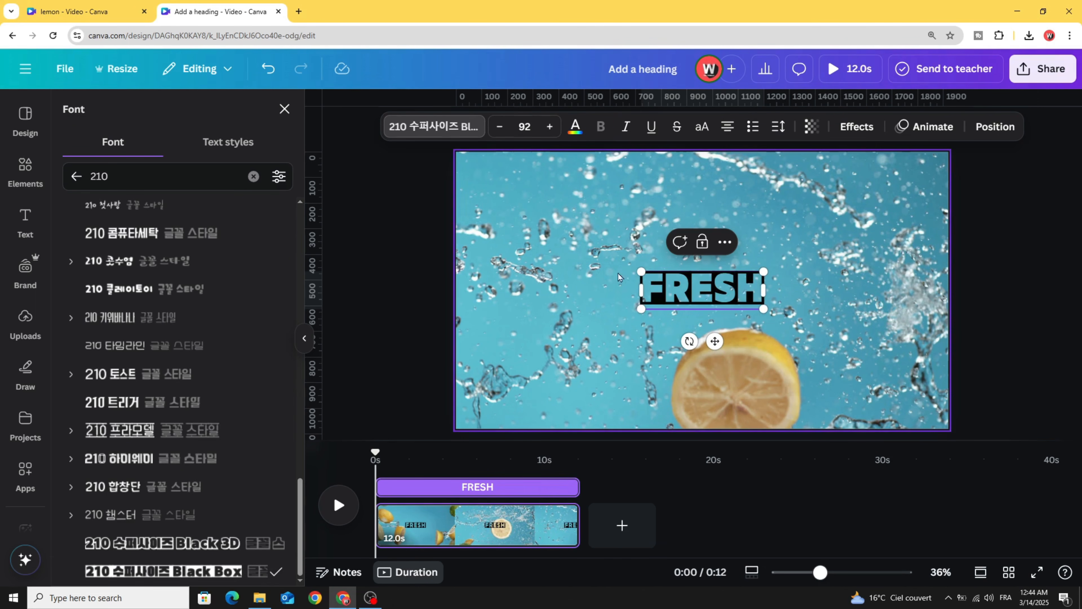
click(575, 127)
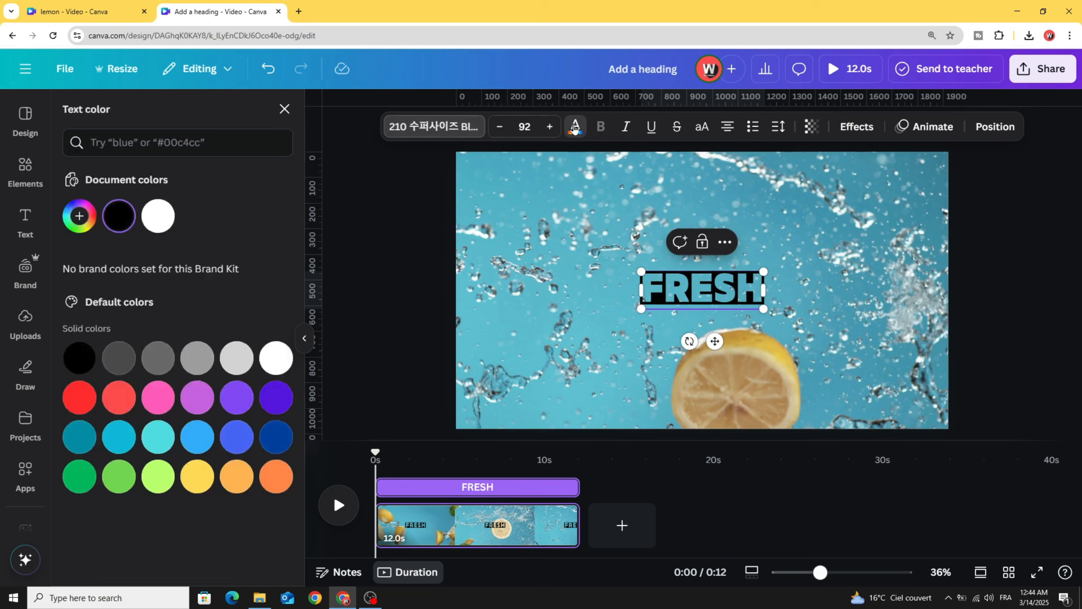
- Make FRESH white, enlarge it to size 289 and centre it at the top
click(159, 216)
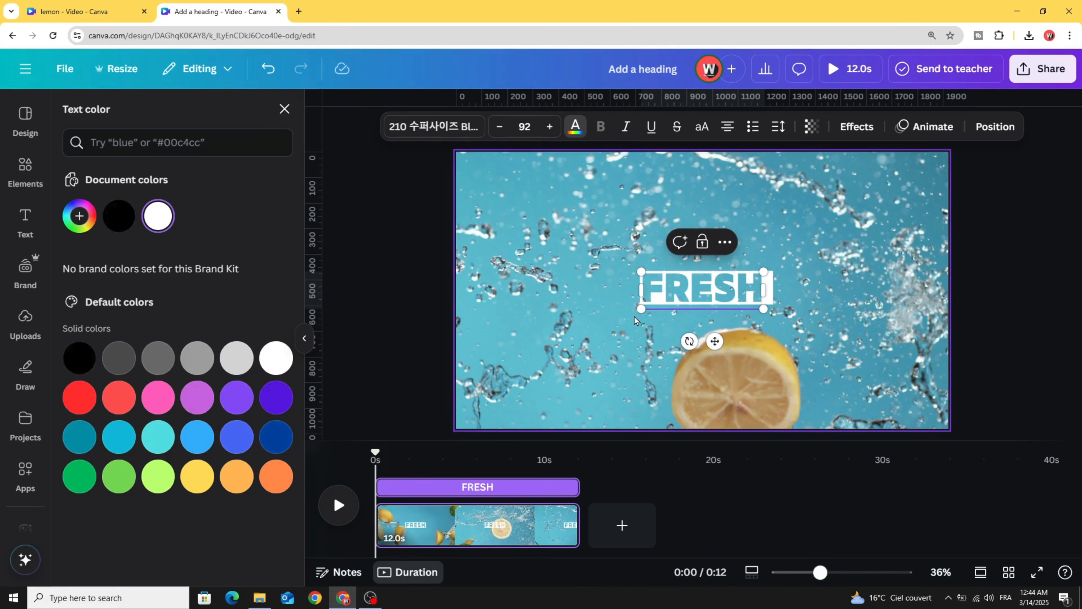
drag(641, 309, 416, 285)
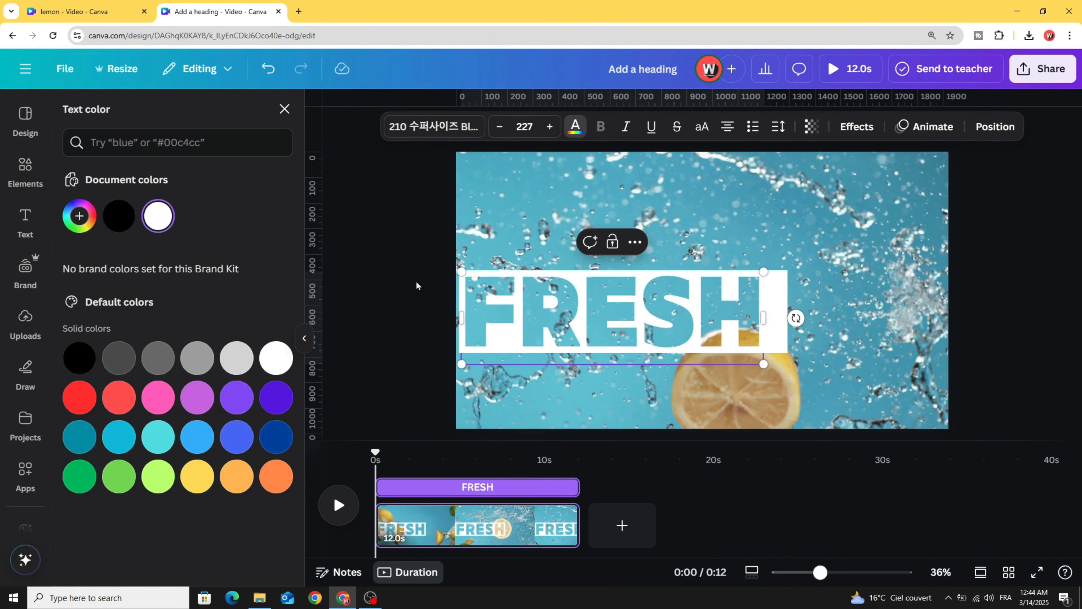
drag(659, 321, 749, 267)
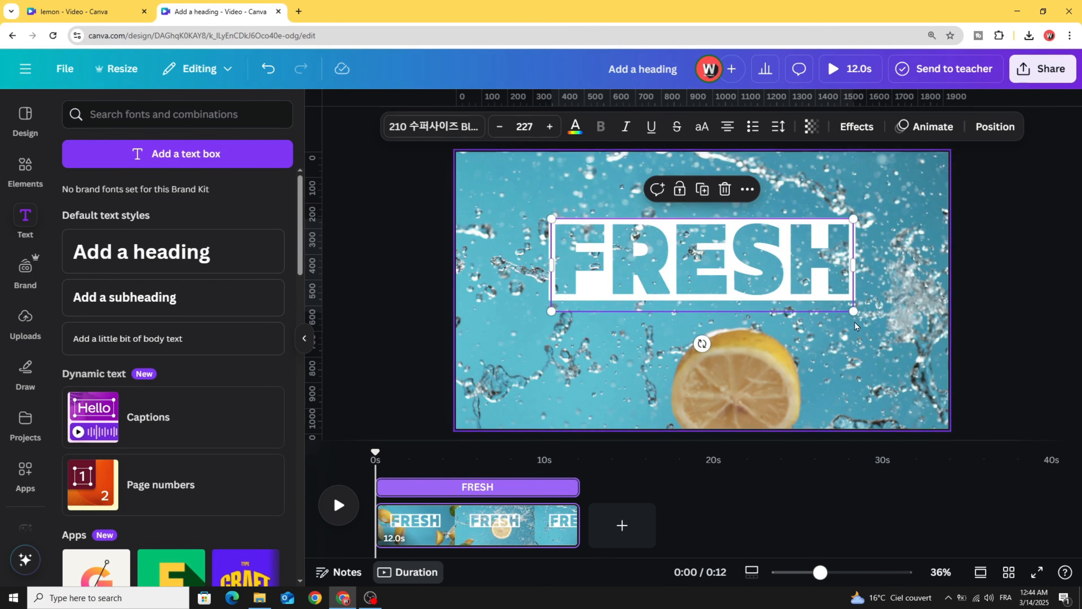
drag(856, 326, 938, 351)
drag(817, 295, 775, 276)
- Duplicate FRESH into a smaller SQUEEZE line (size 181) centred just beneath it
key(ctrl+d)
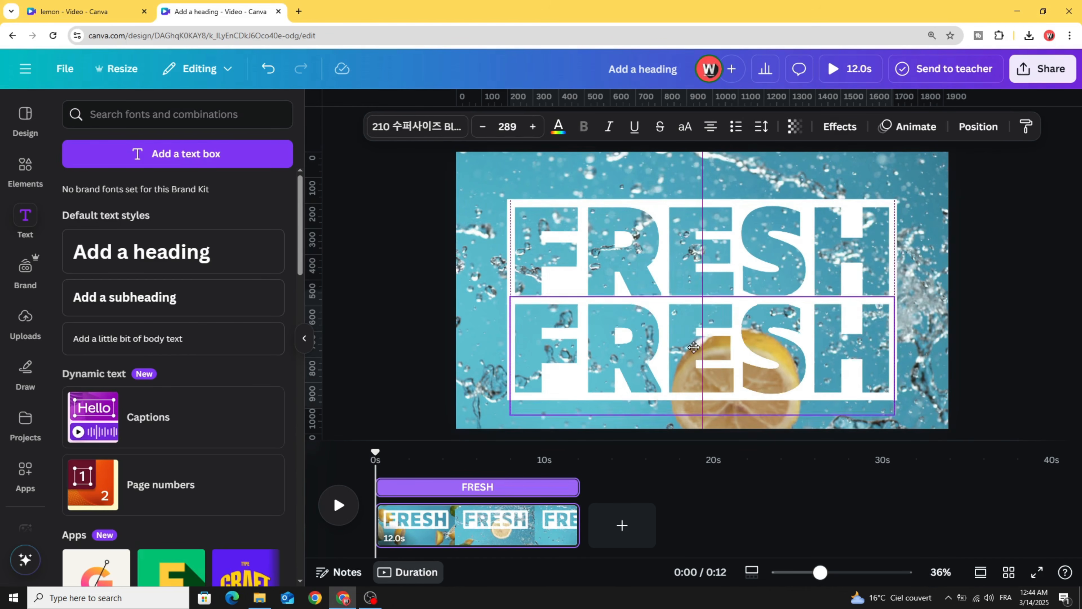
double_click(694, 350)
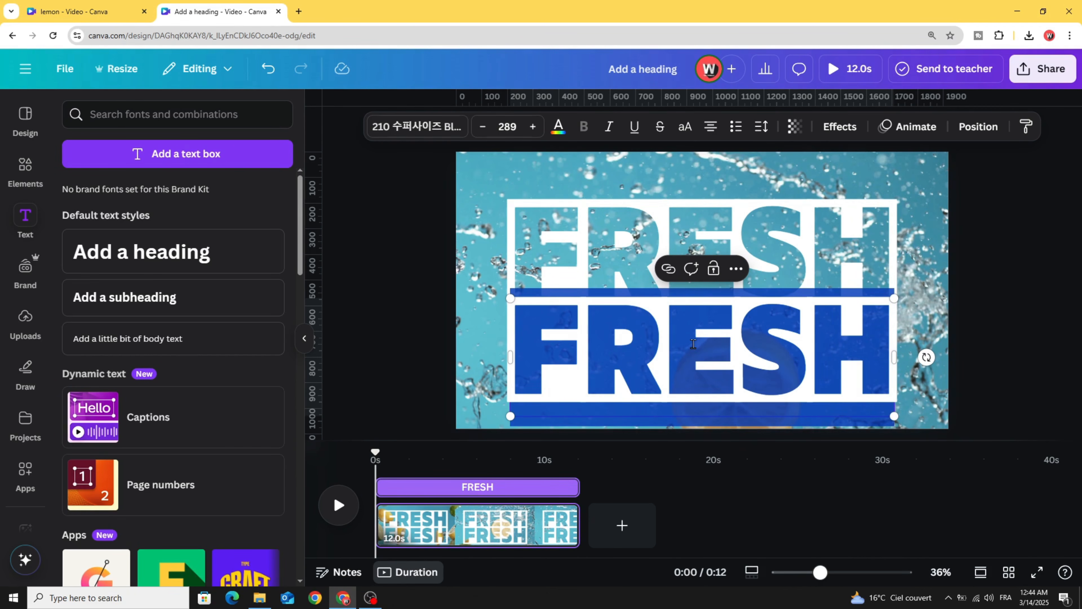
text(SQUEE)
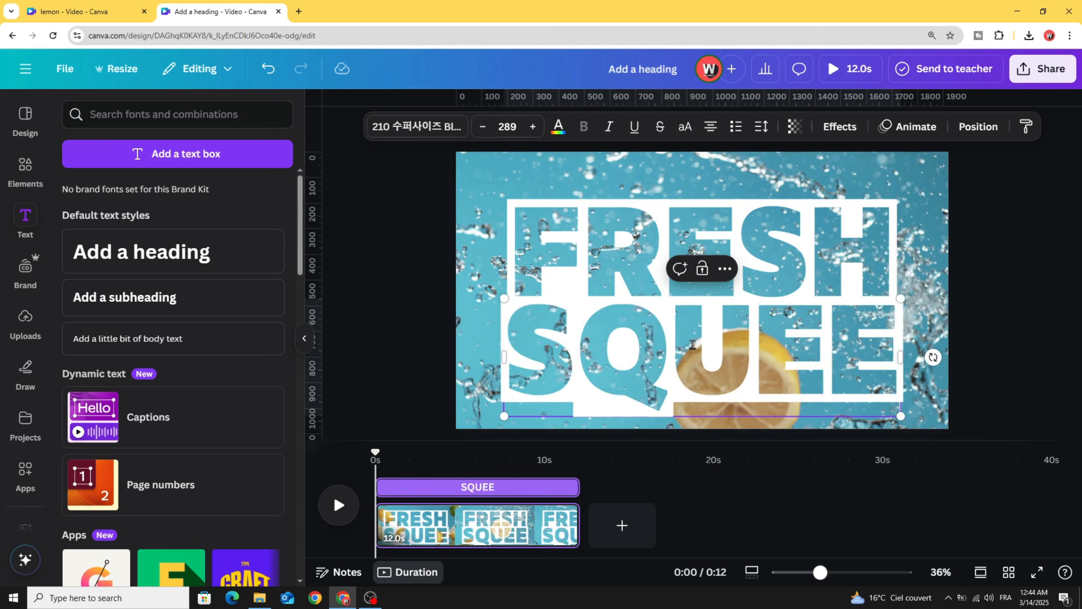
text(ZE)
drag(950, 300, 816, 380)
click(417, 327)
drag(547, 416, 614, 341)
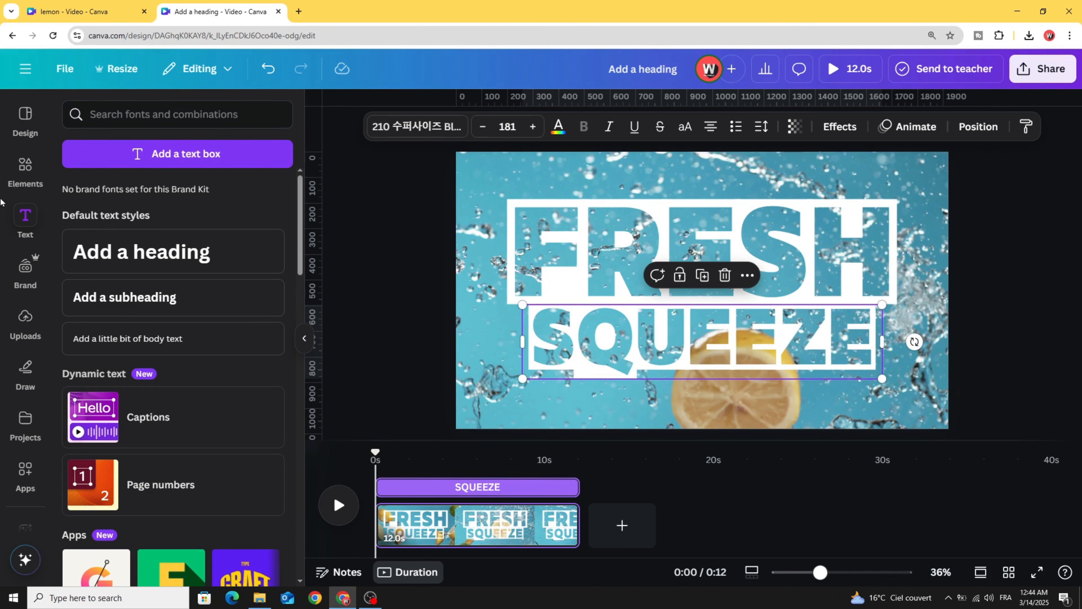
- Clear the LEMON search and add a square shape from Elements
click(20, 169)
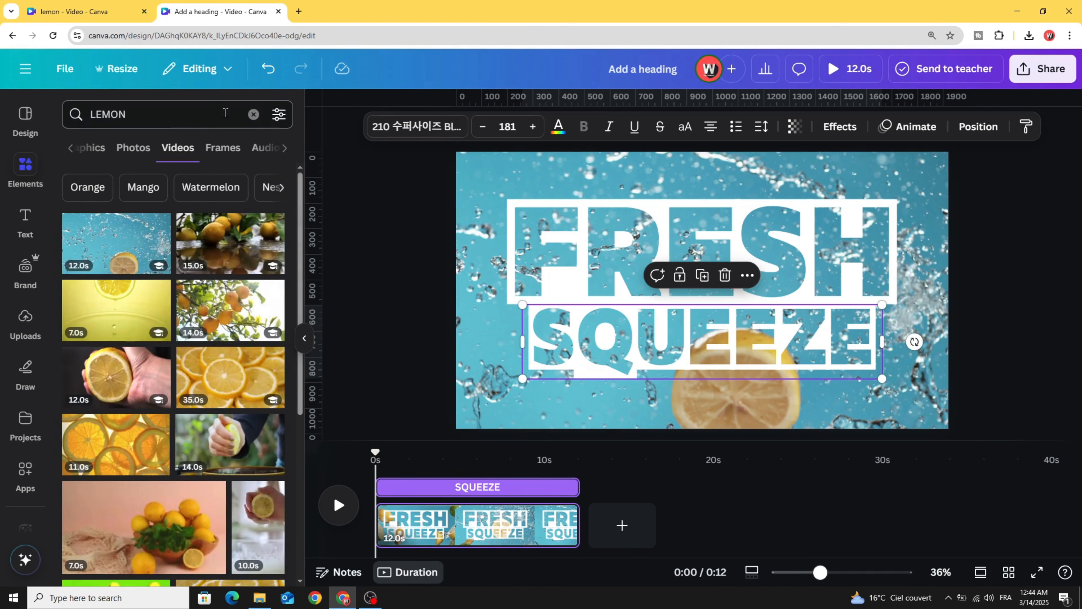
click(253, 114)
scroll(101, 261, down, 4)
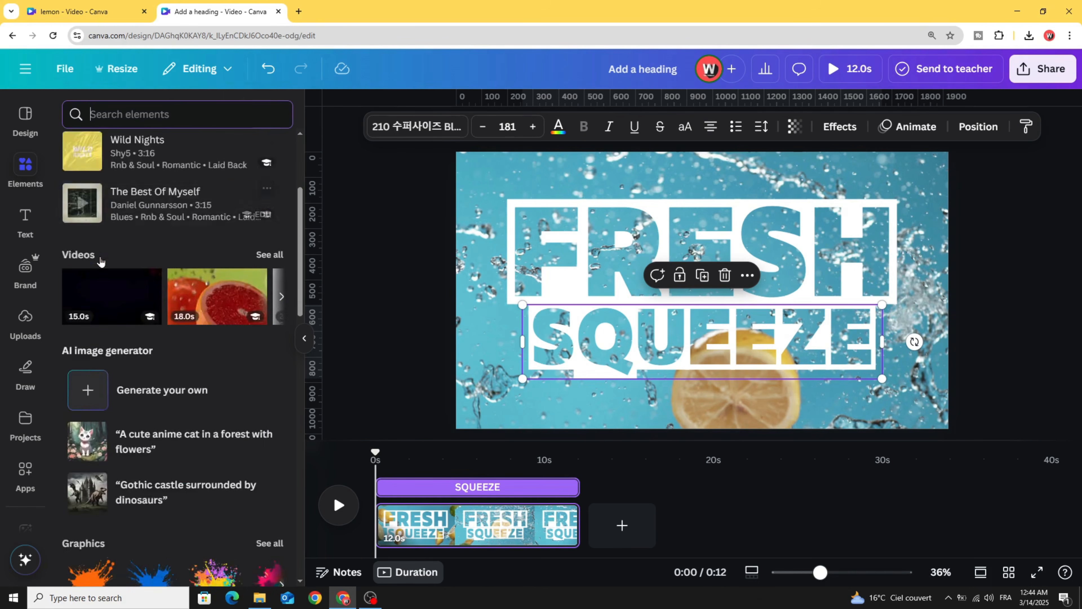
scroll(101, 261, down, 10)
scroll(68, 306, up, 1)
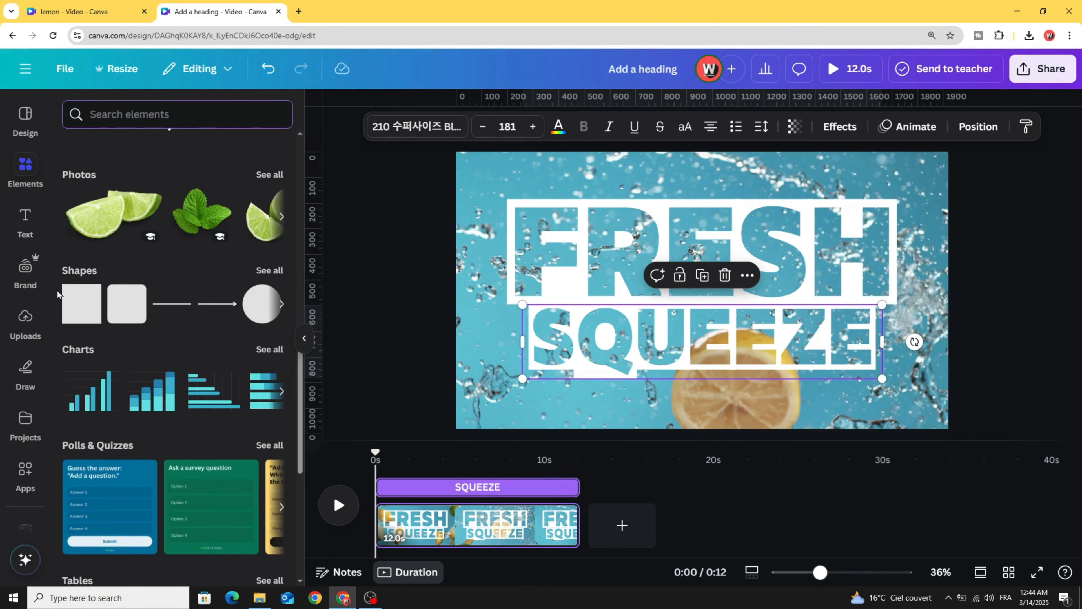
click(69, 306)
- Make the square white and stretch it into a full-height strip on the left edge
drag(675, 249, 456, 219)
click(402, 126)
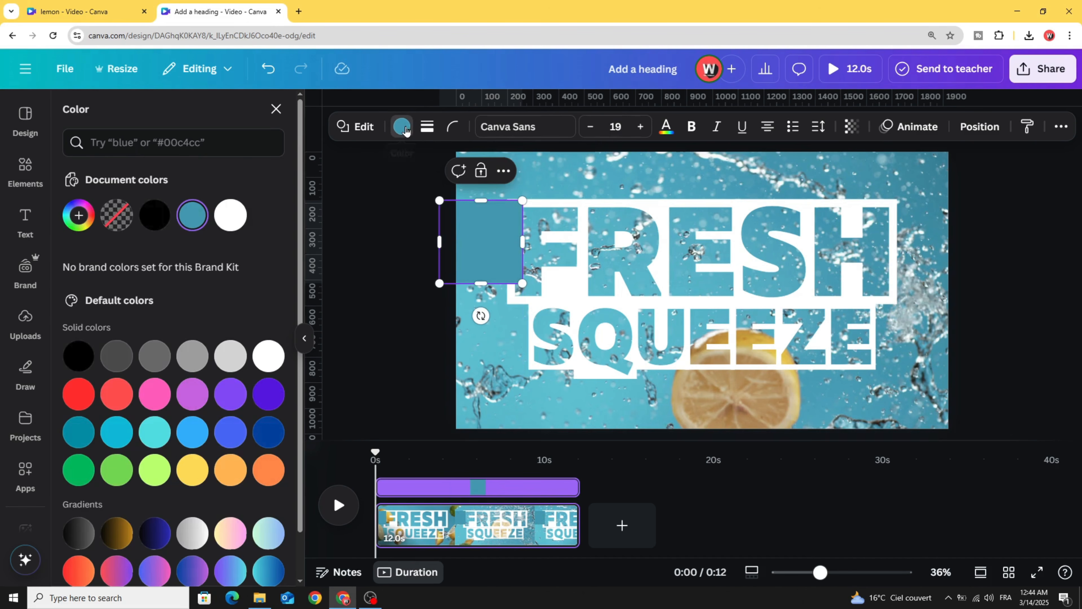
click(231, 215)
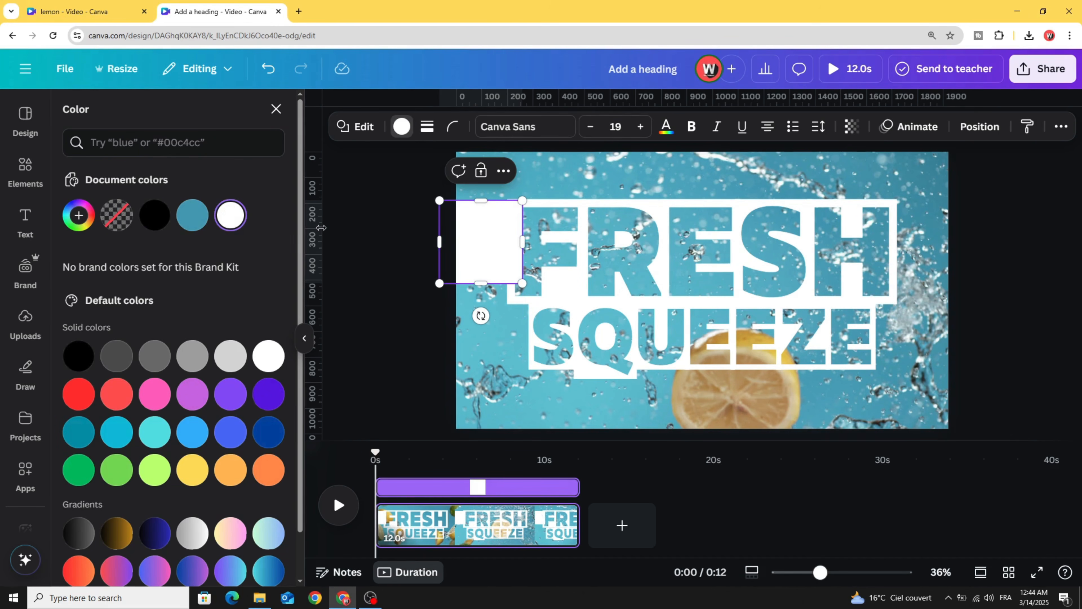
click(476, 242)
click(399, 232)
drag(504, 247, 490, 196)
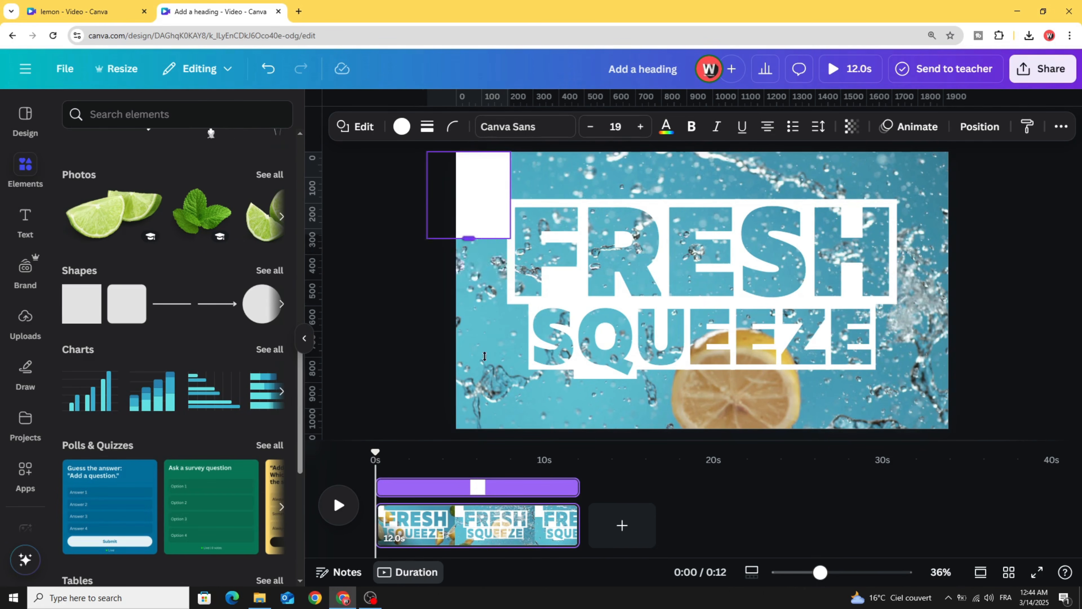
drag(468, 236, 478, 425)
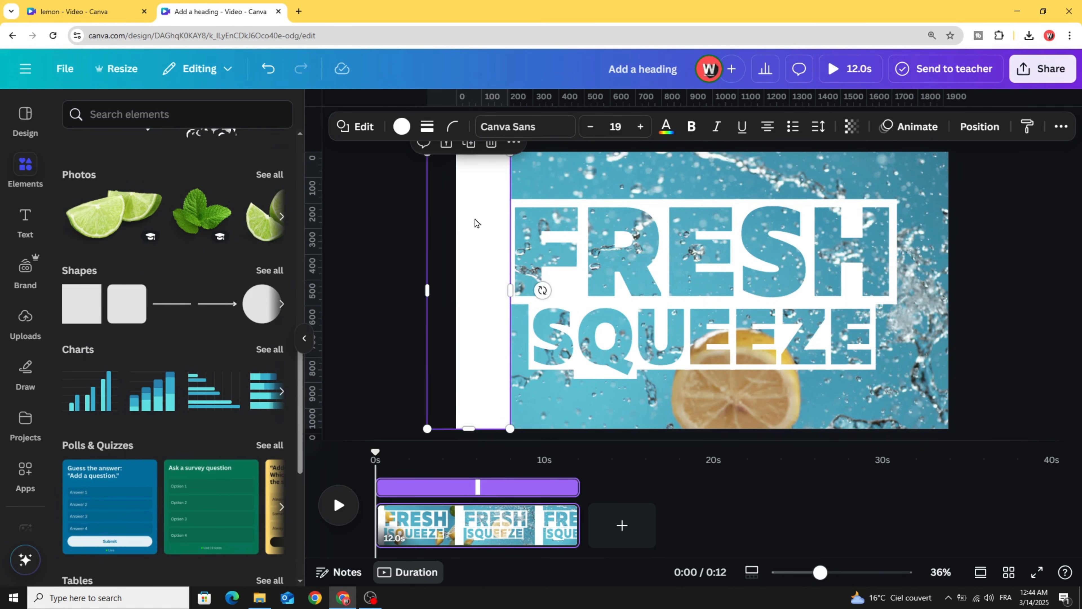
- Duplicate the white strip to the right edge and along the top edge
click(467, 151)
drag(479, 232, 936, 231)
click(936, 148)
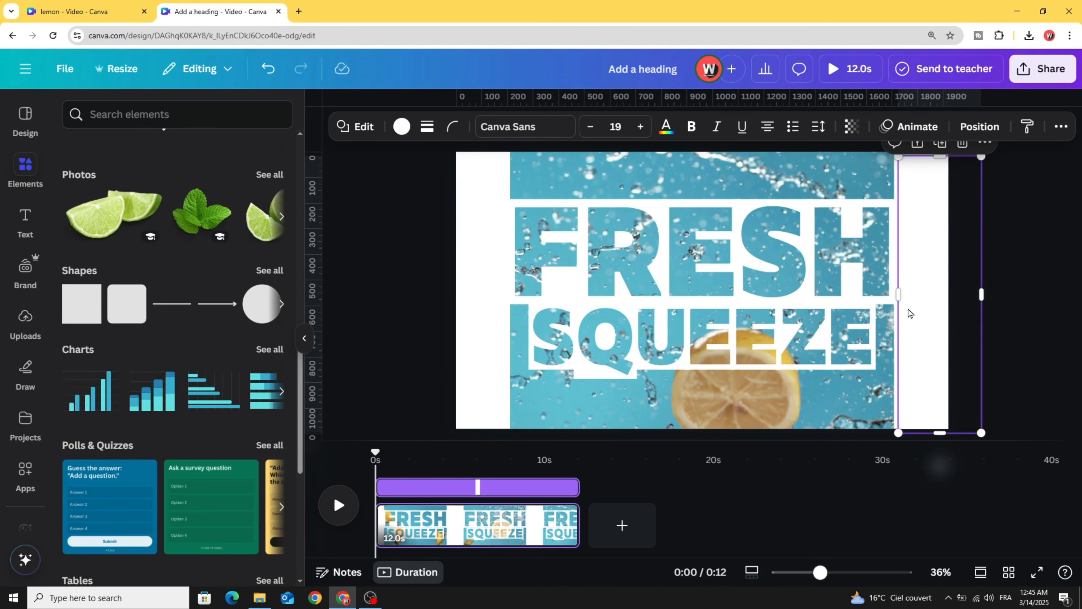
drag(910, 314, 894, 101)
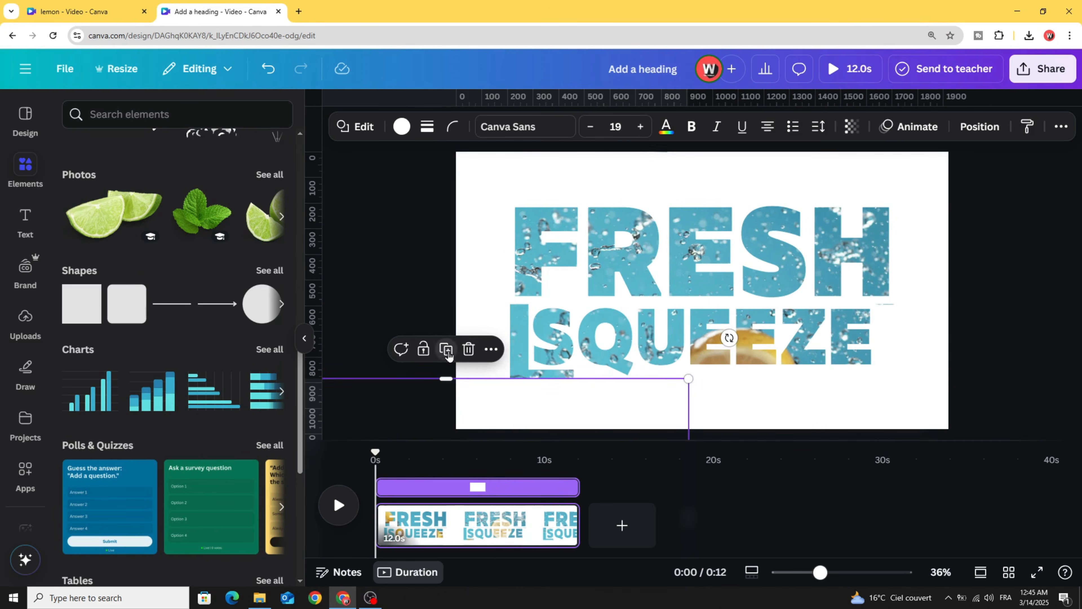
drag(607, 415, 525, 387)
key(ctrl+z)
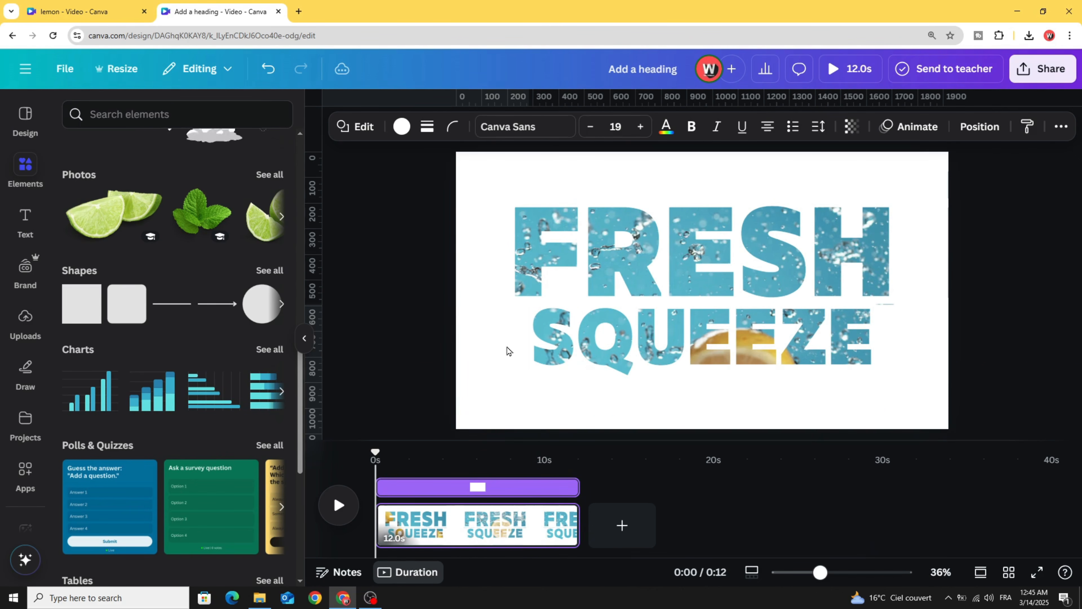
- Trim the first page from 12s to about 5.5s, then add a blank 5.0s second page
click(899, 325)
key(Up)
key(Up)
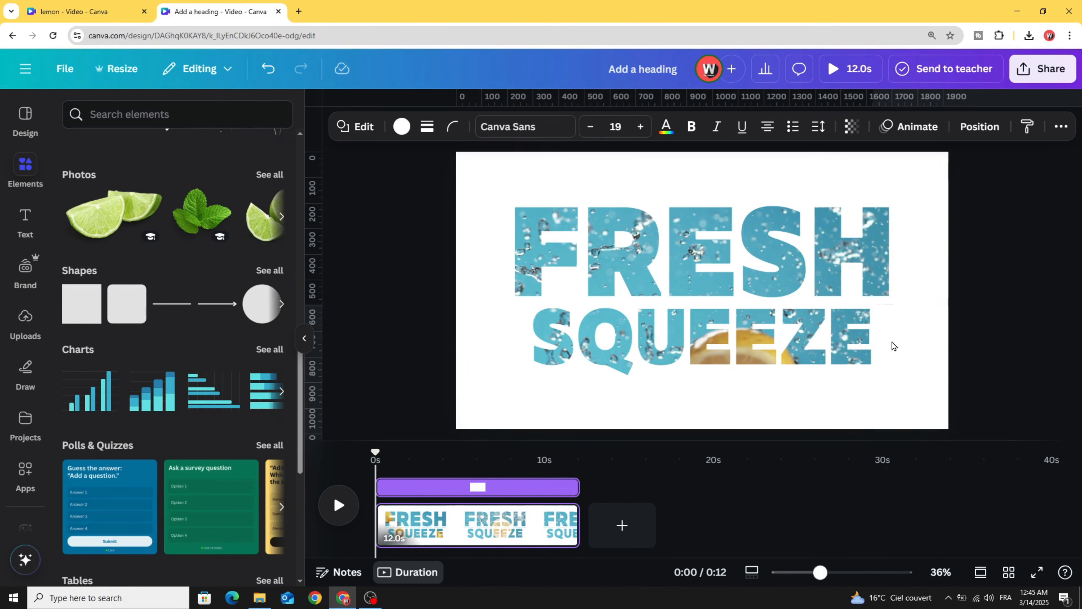
mouse_move(579, 524)
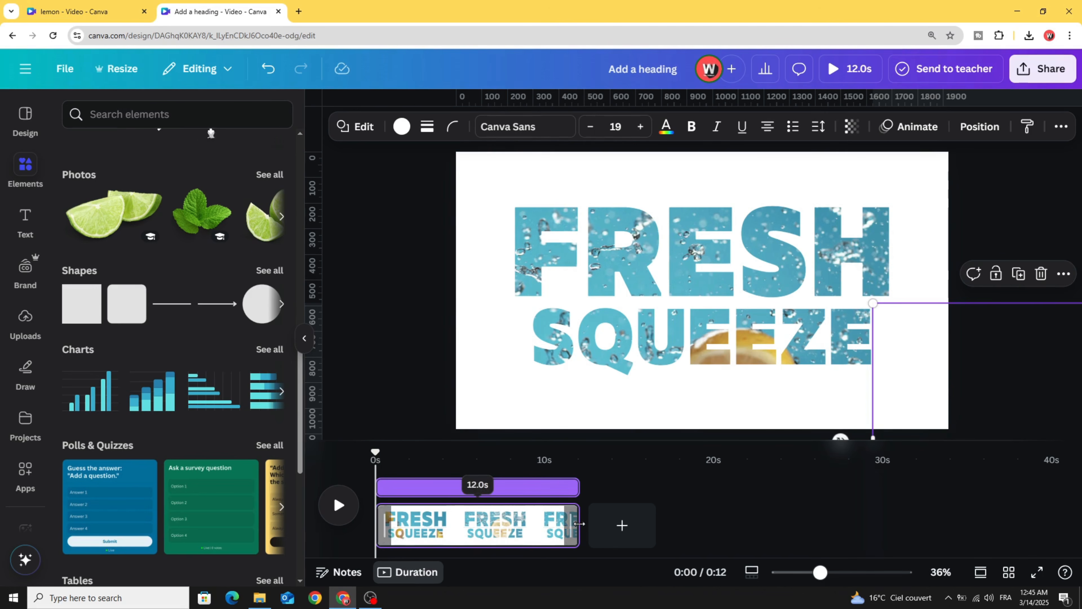
click(574, 523)
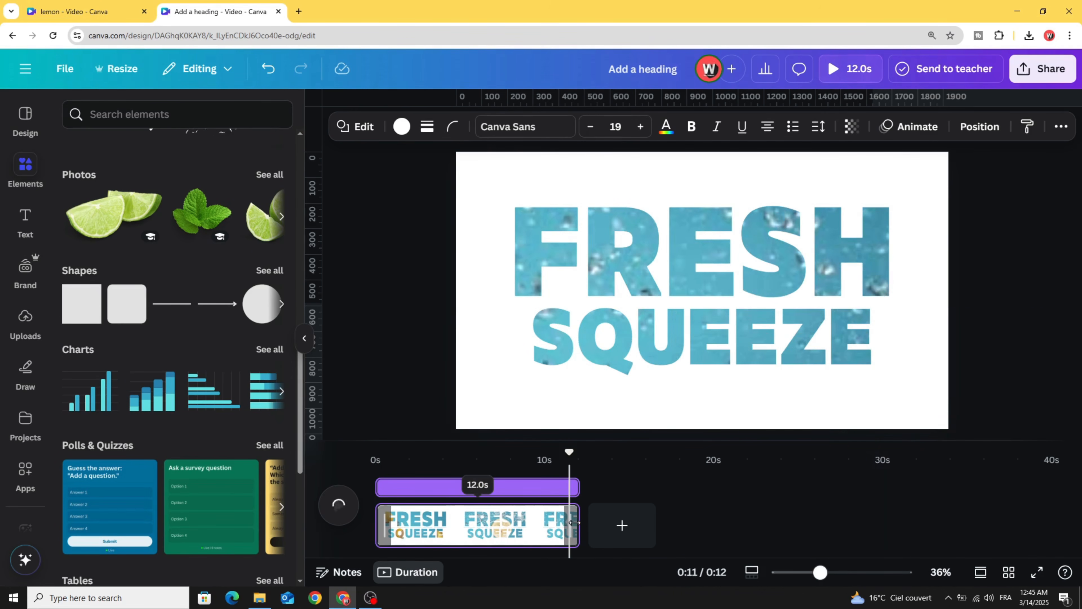
drag(533, 523, 504, 530)
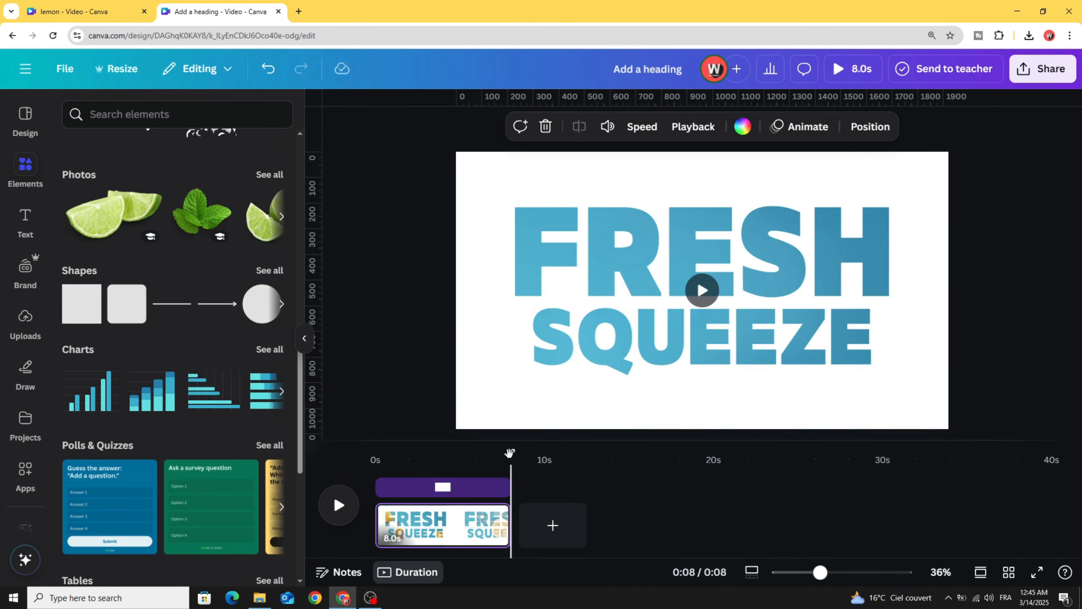
drag(394, 461, 377, 460)
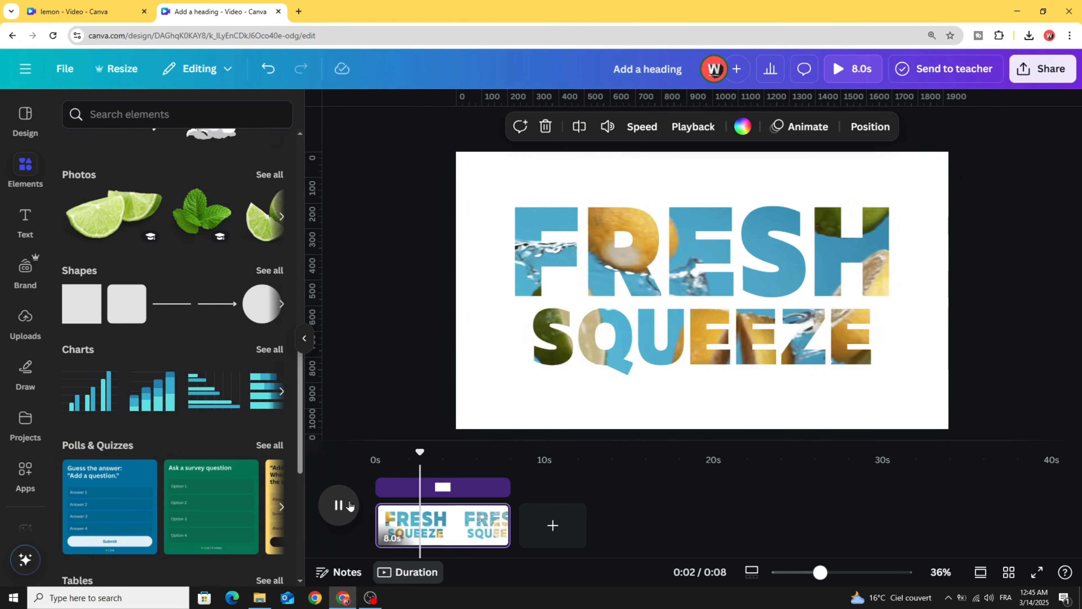
click(350, 506)
drag(509, 531, 463, 538)
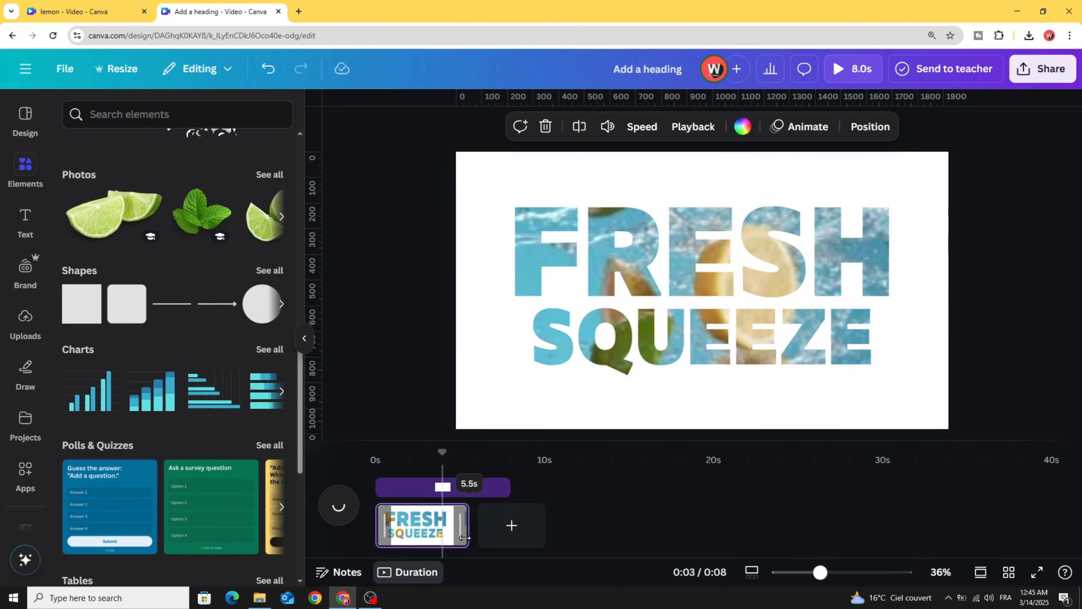
click(501, 526)
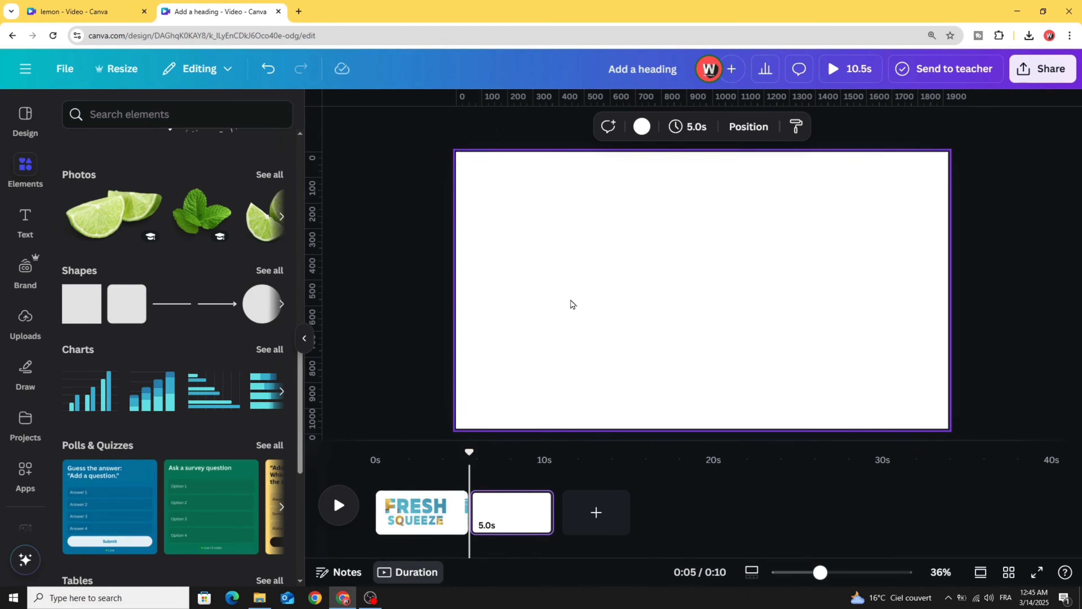
- Fill the page background with a teal-green gradient and make it circular
click(641, 128)
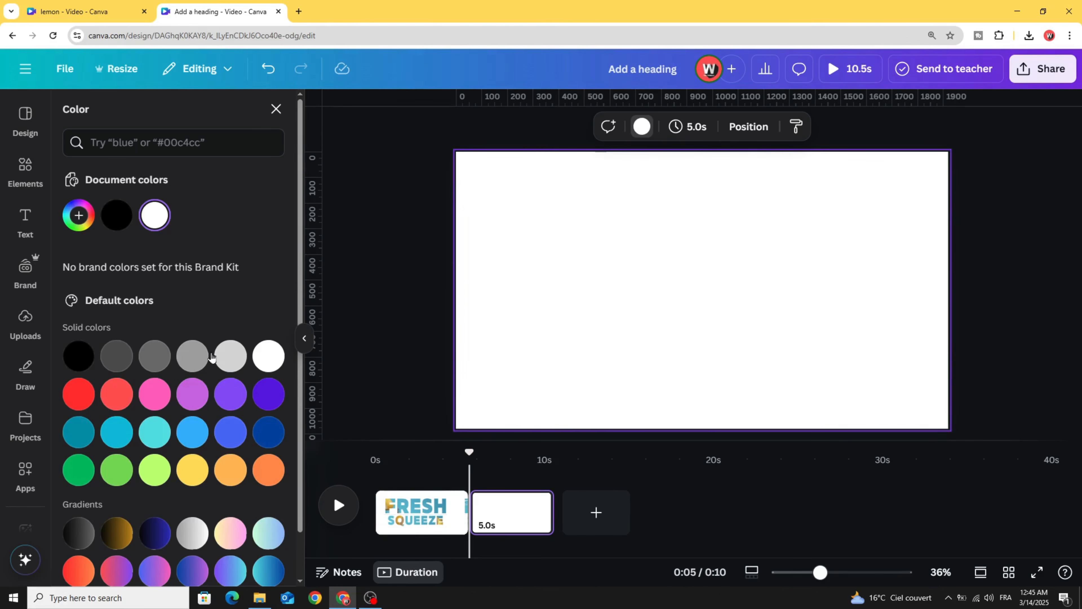
scroll(114, 554, down, 1)
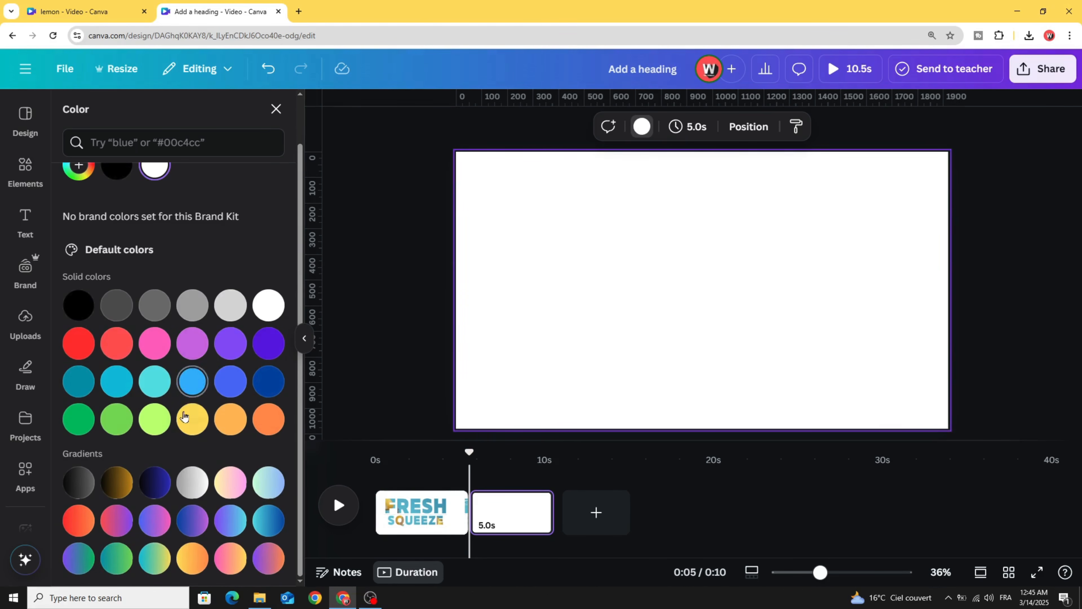
click(114, 559)
scroll(128, 266, up, 1)
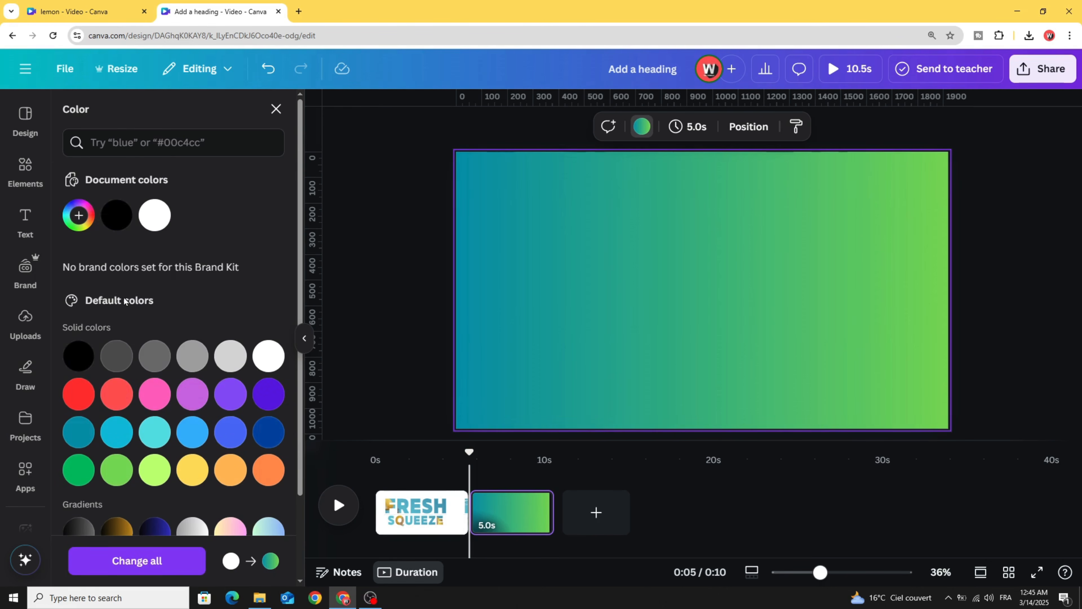
click(78, 218)
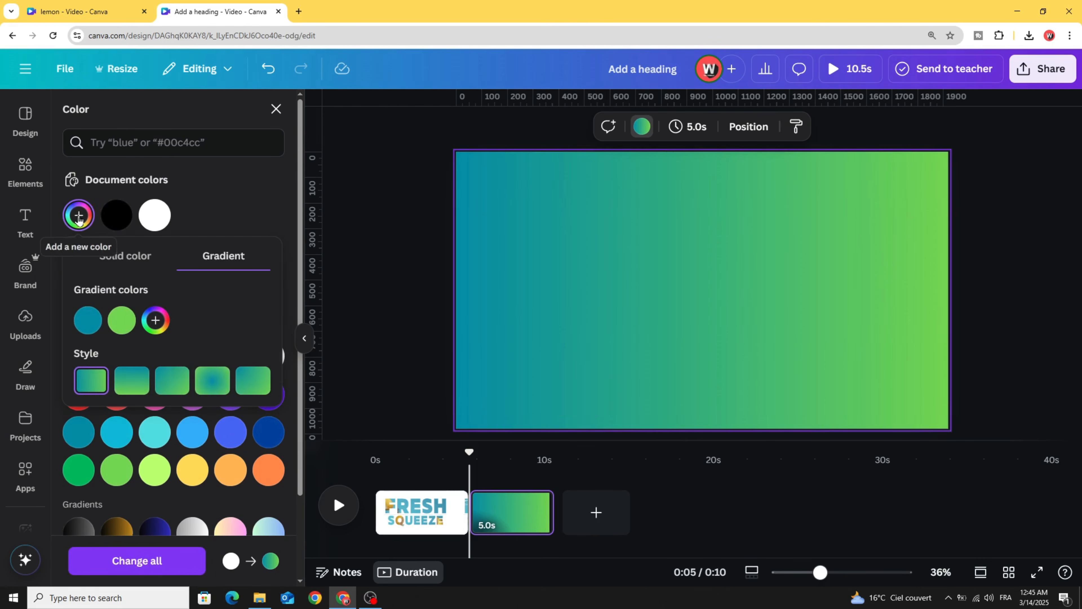
click(210, 384)
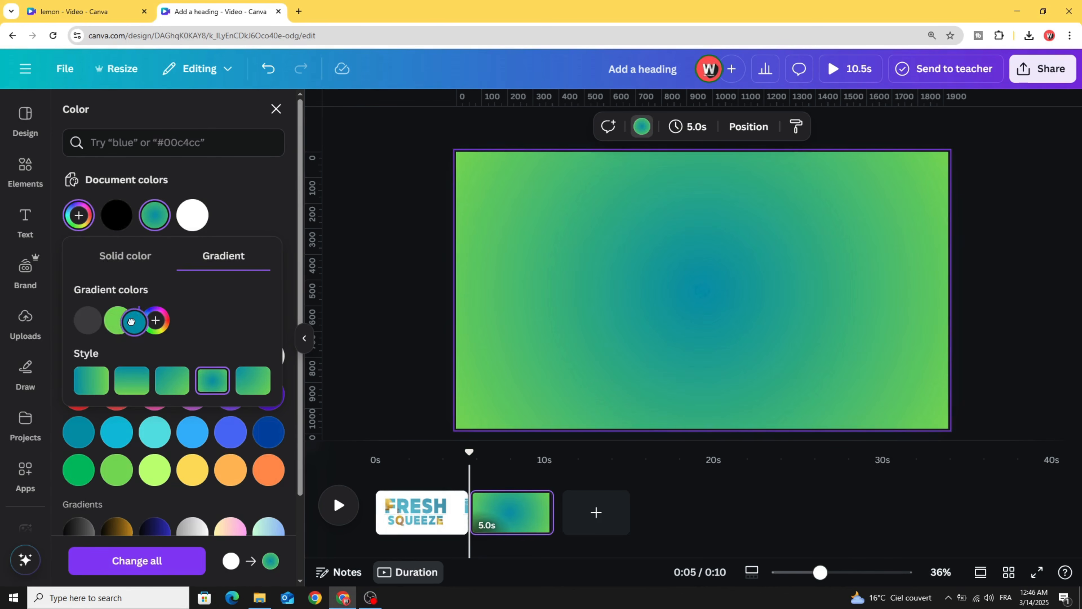
- Swap the gradient stops, brighten the centre green and darken the edges to #00664E
drag(130, 322, 133, 327)
click(88, 321)
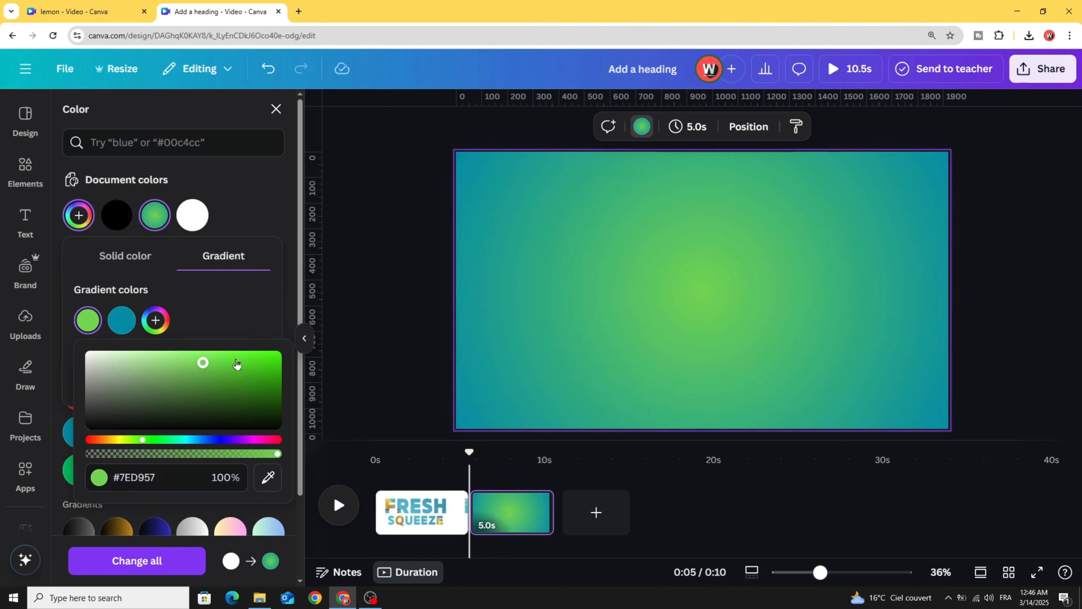
drag(237, 363, 267, 354)
click(123, 318)
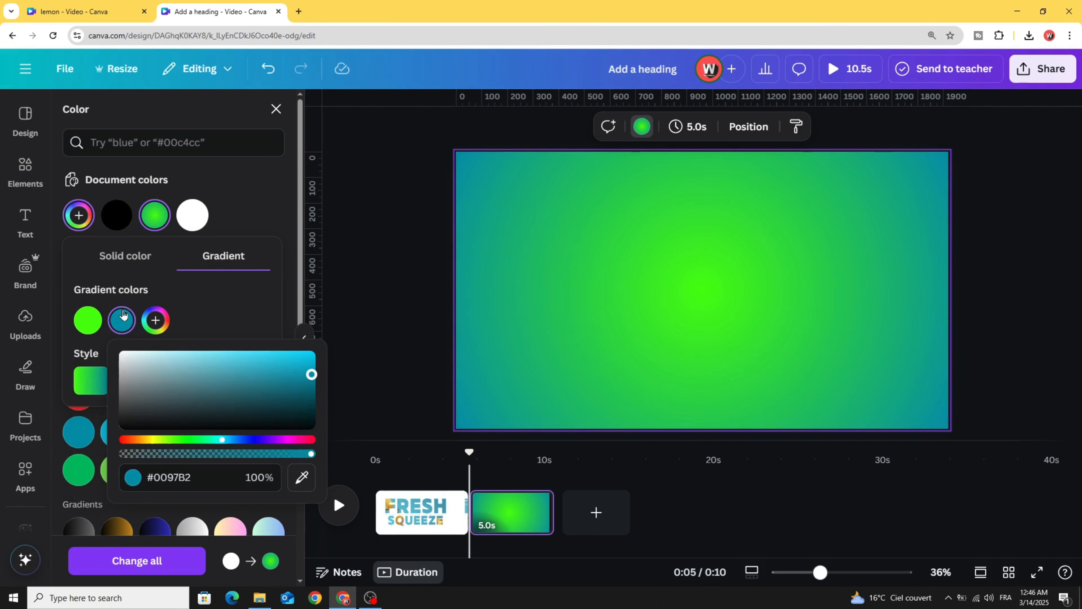
click(210, 442)
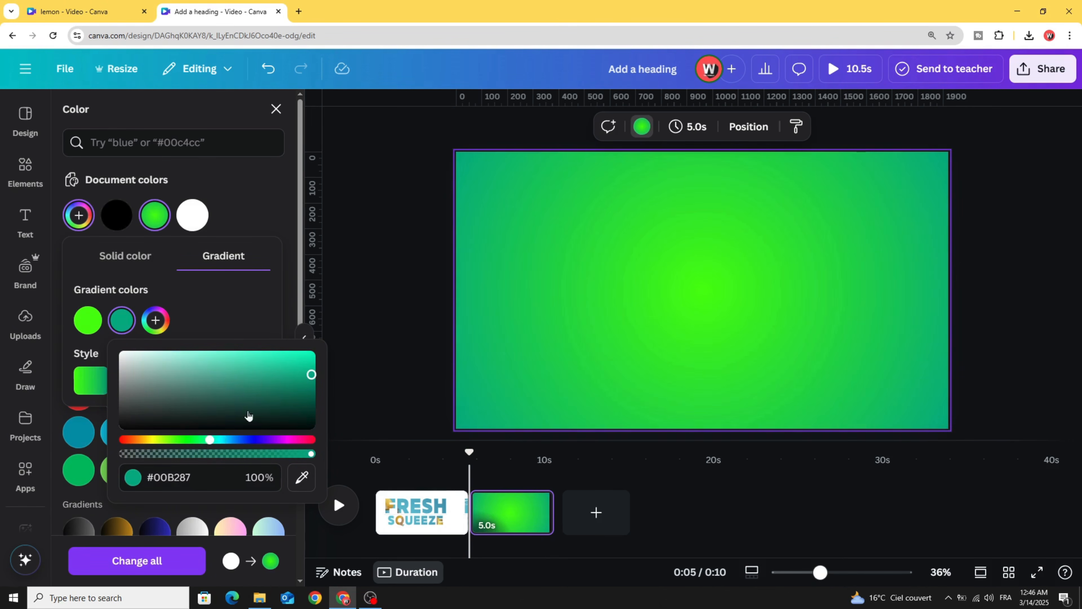
drag(307, 373, 336, 396)
click(375, 356)
click(381, 345)
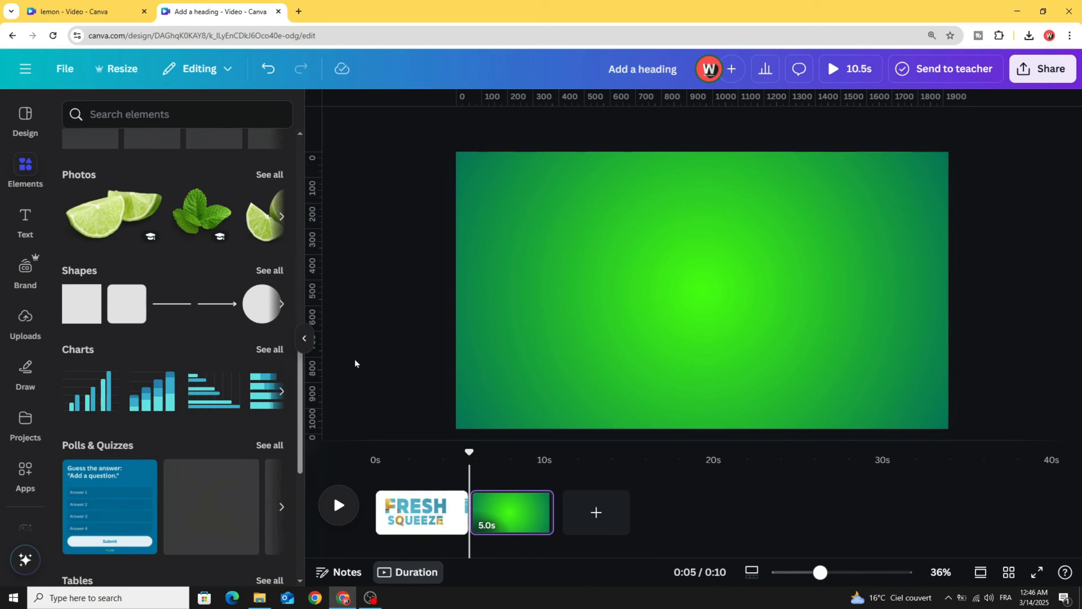
- Add an enlarged LEMON heading to the green page in the Anton font
click(19, 224)
click(137, 254)
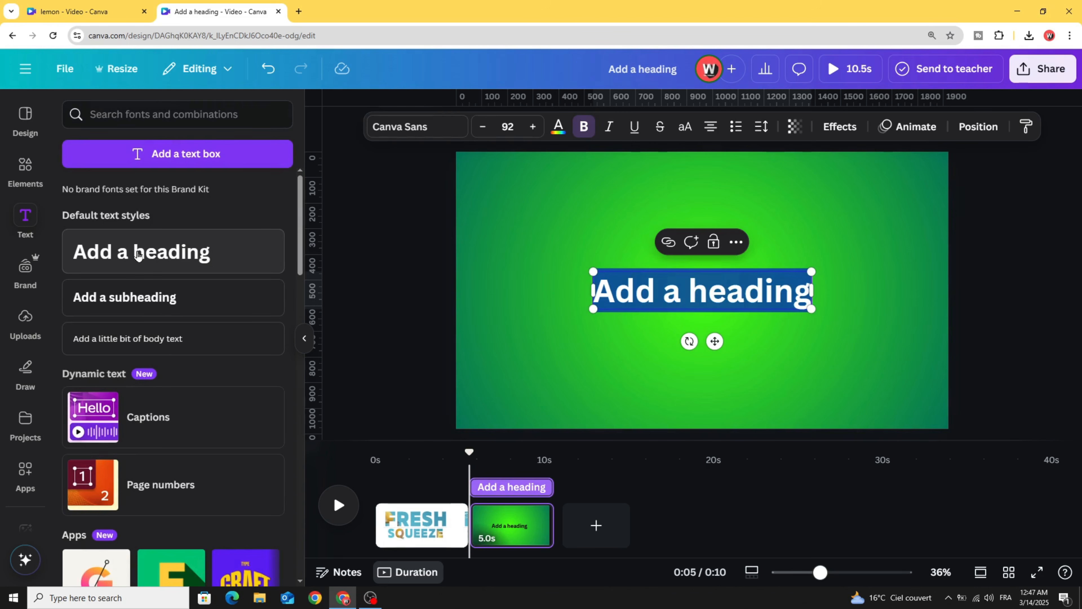
text(LEMO)
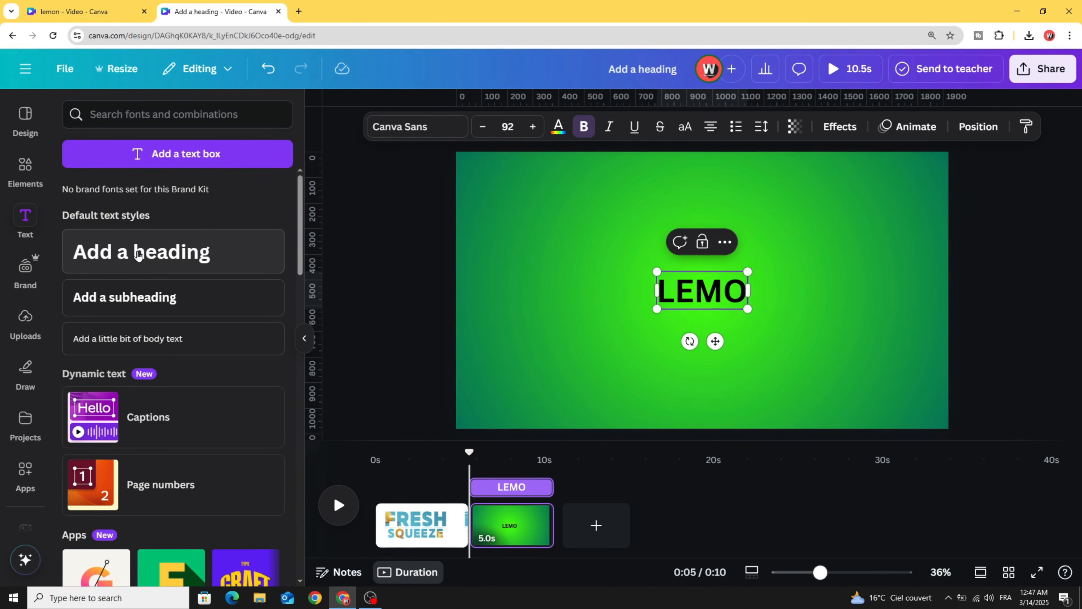
text(N)
drag(640, 271, 575, 249)
click(413, 123)
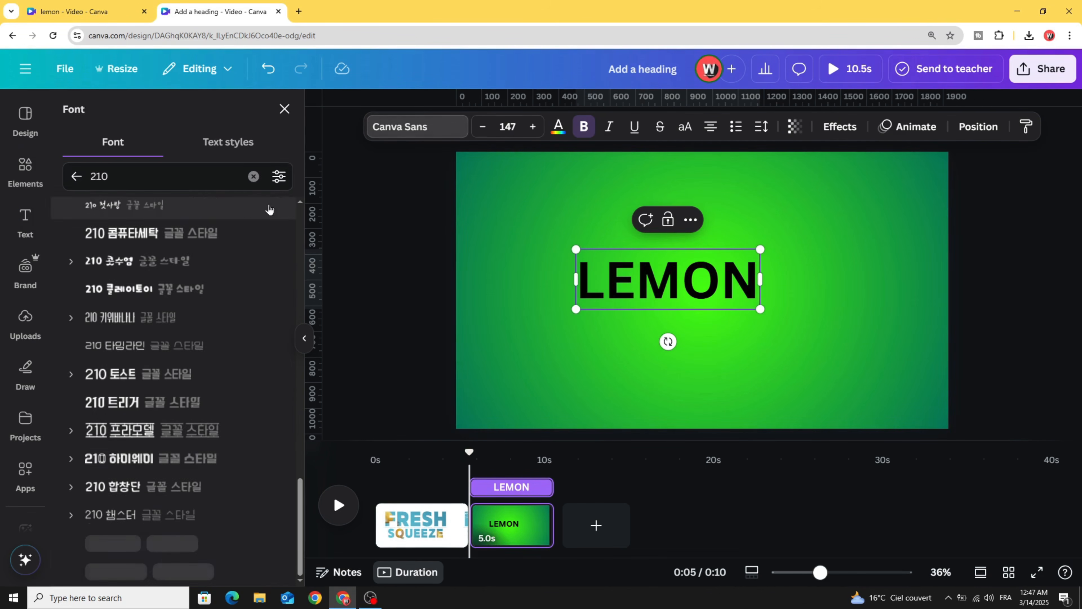
text(ANTON)
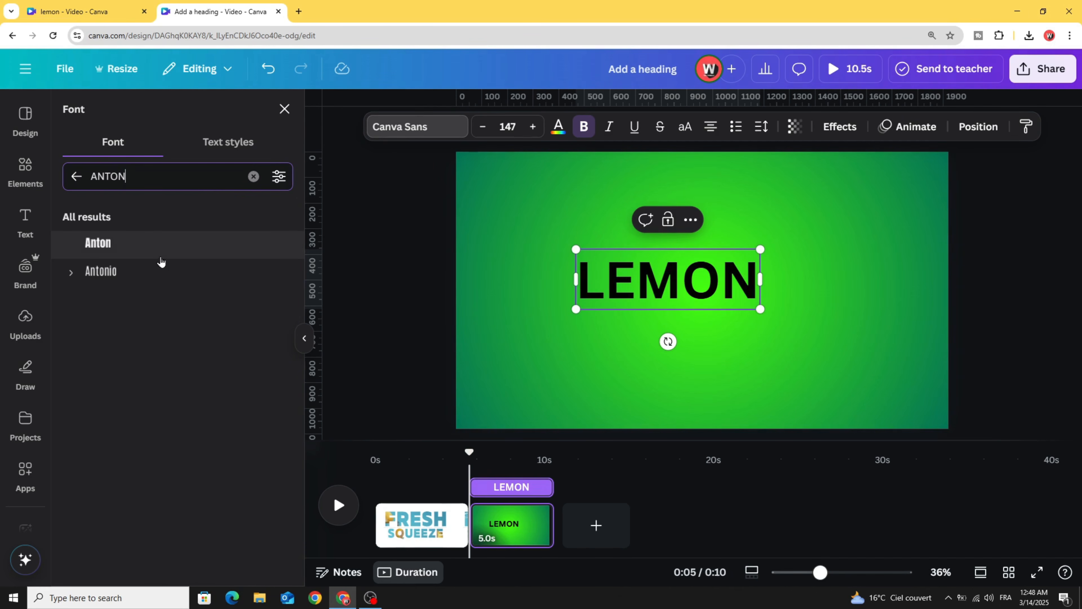
click(159, 255)
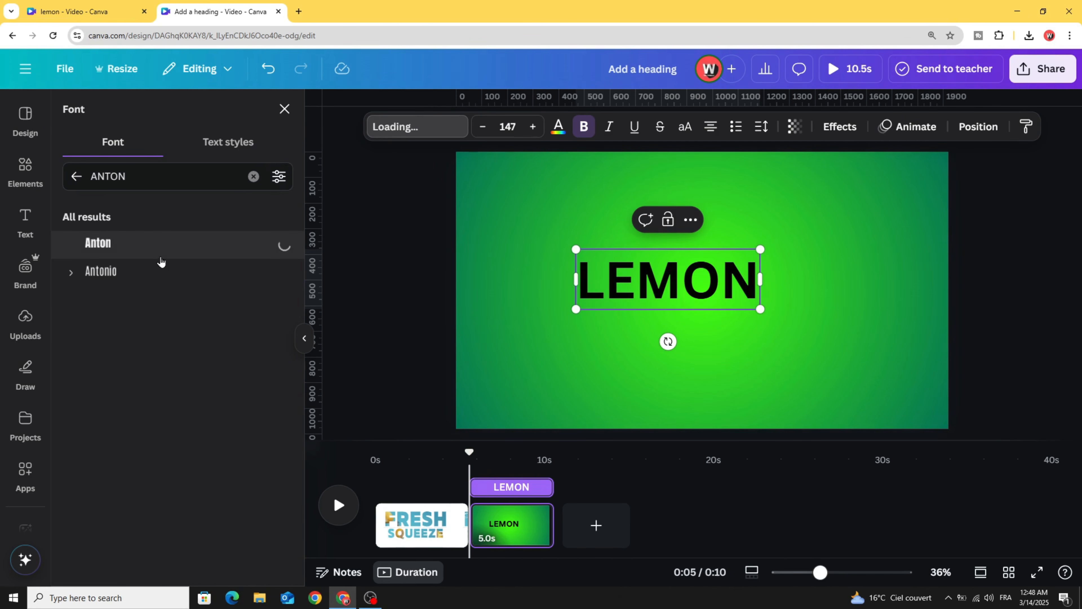
- Change LEMON to white everywhere and make it italic
click(557, 133)
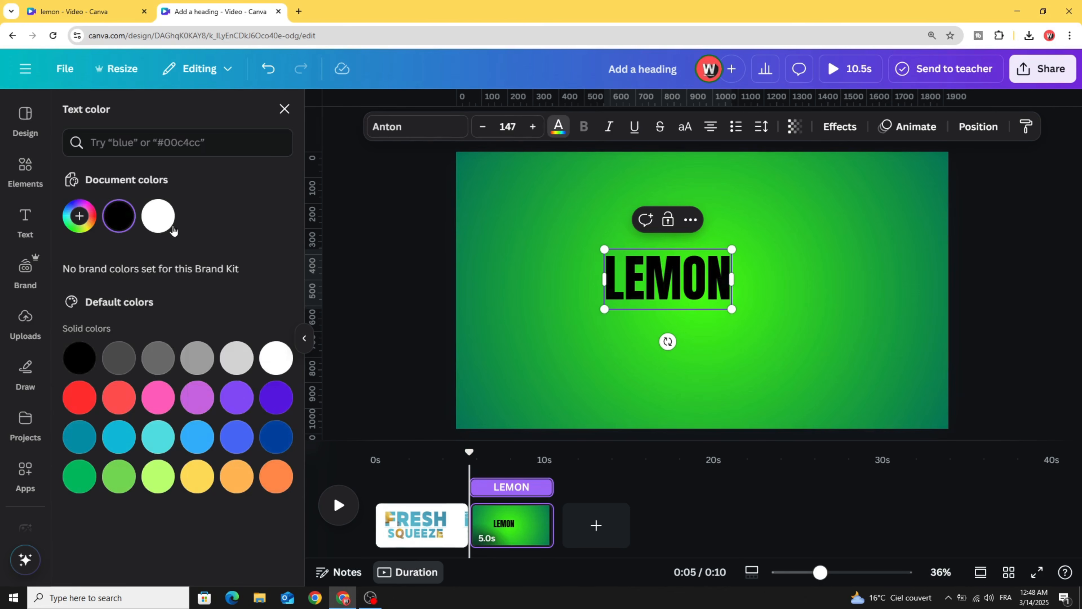
click(163, 222)
click(168, 559)
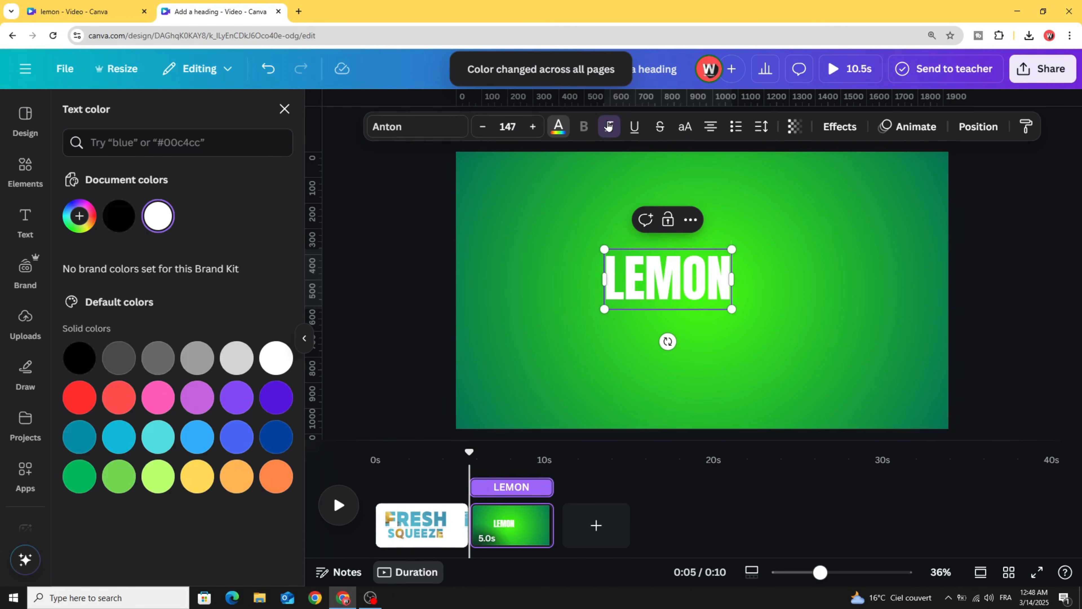
click(609, 133)
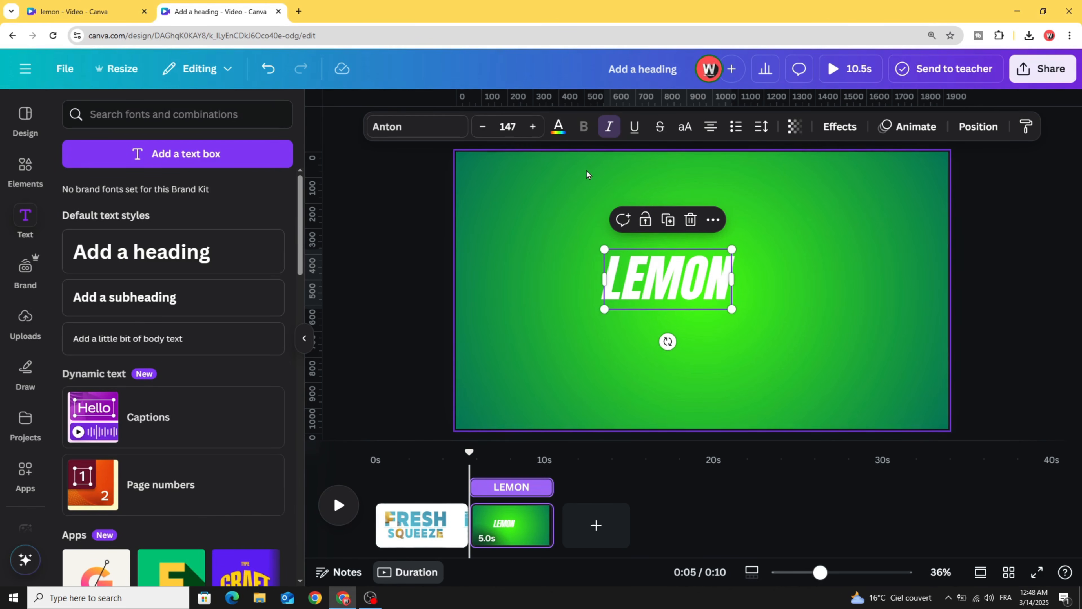
- Apply a Lift effect at intensity 100 to LEMON, enlarge it to size 268, and raise it
click(841, 126)
click(255, 192)
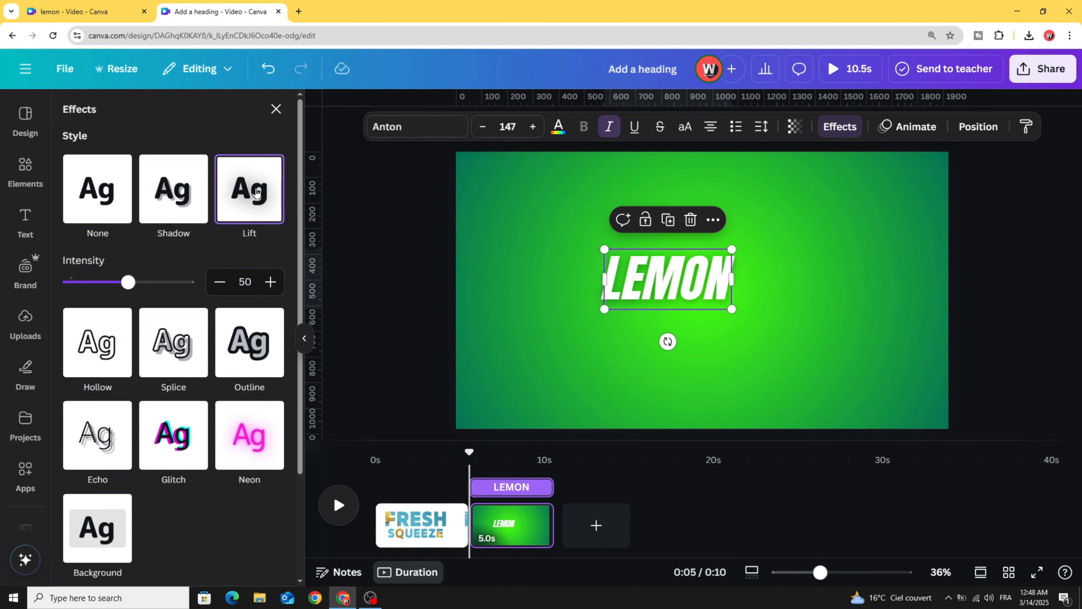
drag(131, 284, 204, 285)
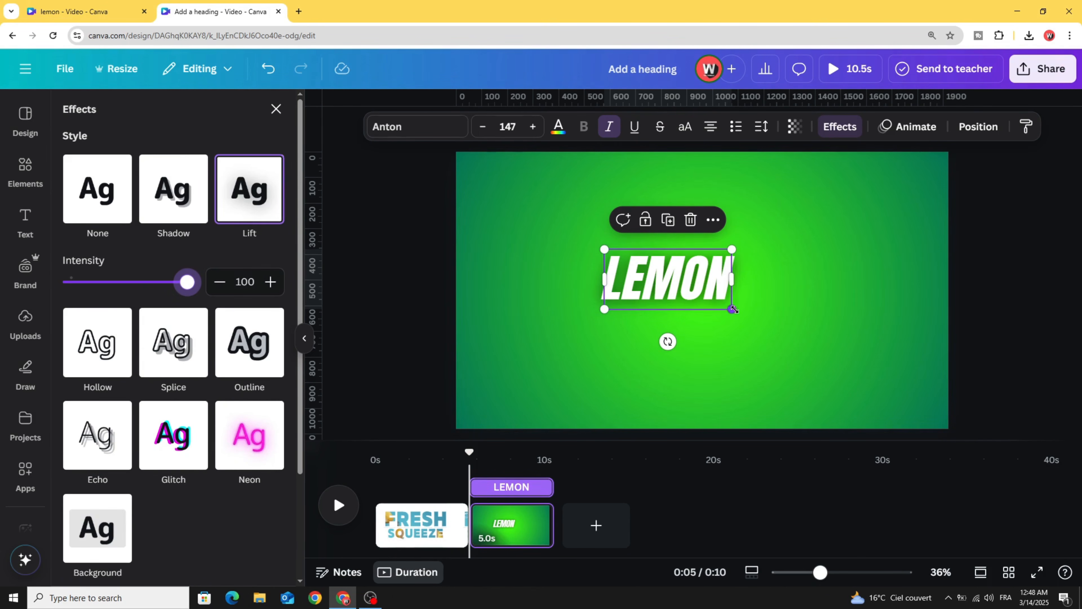
drag(733, 309, 814, 356)
click(440, 281)
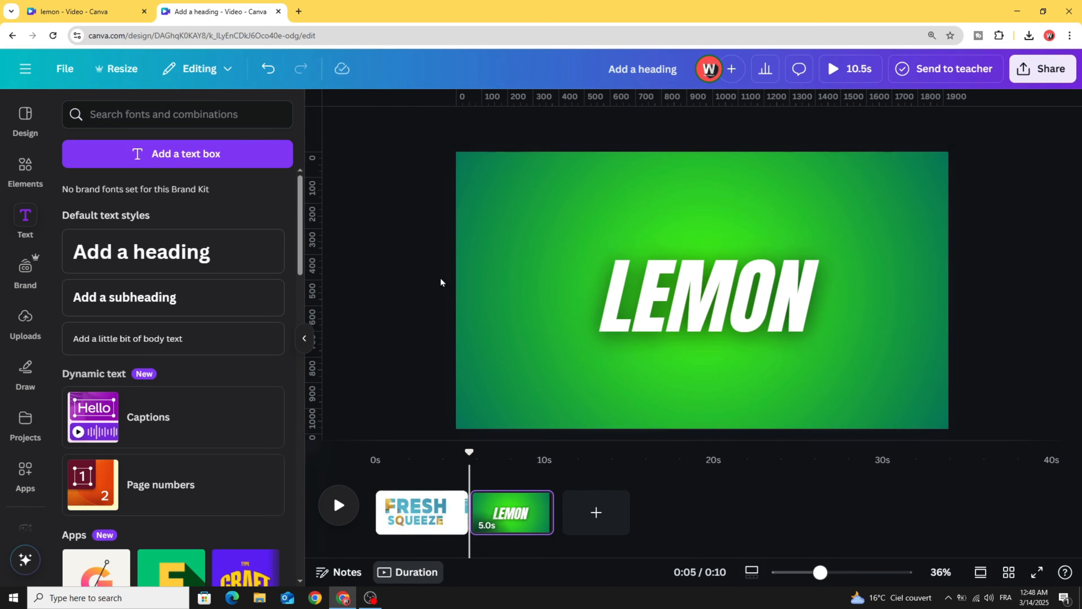
drag(658, 285, 653, 248)
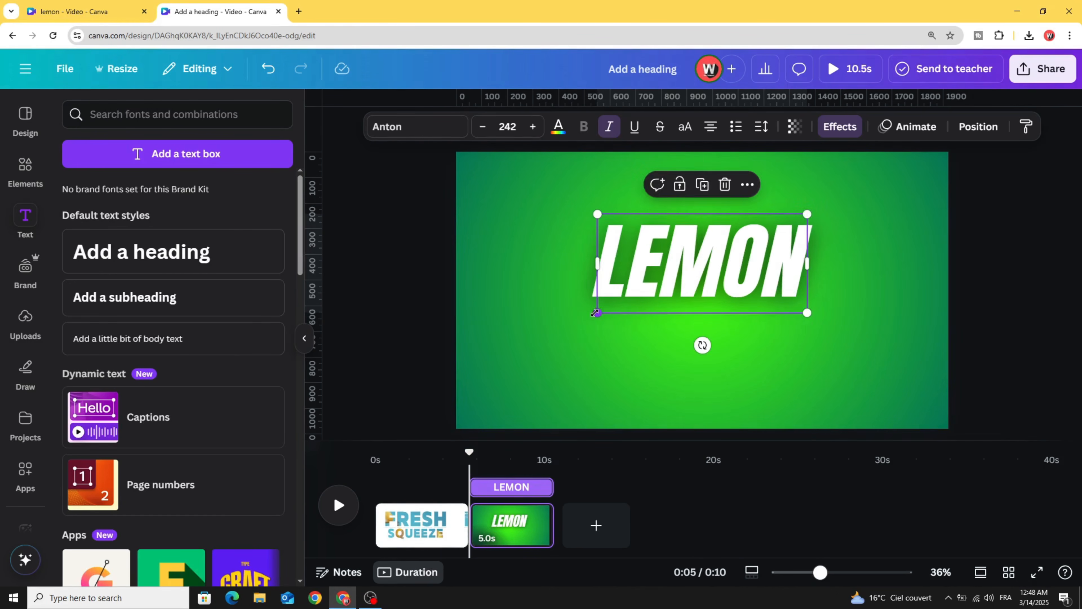
drag(595, 313, 574, 323)
drag(618, 287, 623, 289)
- Duplicate LEMON into a size-208 JUICE line placed just beneath it
click(695, 186)
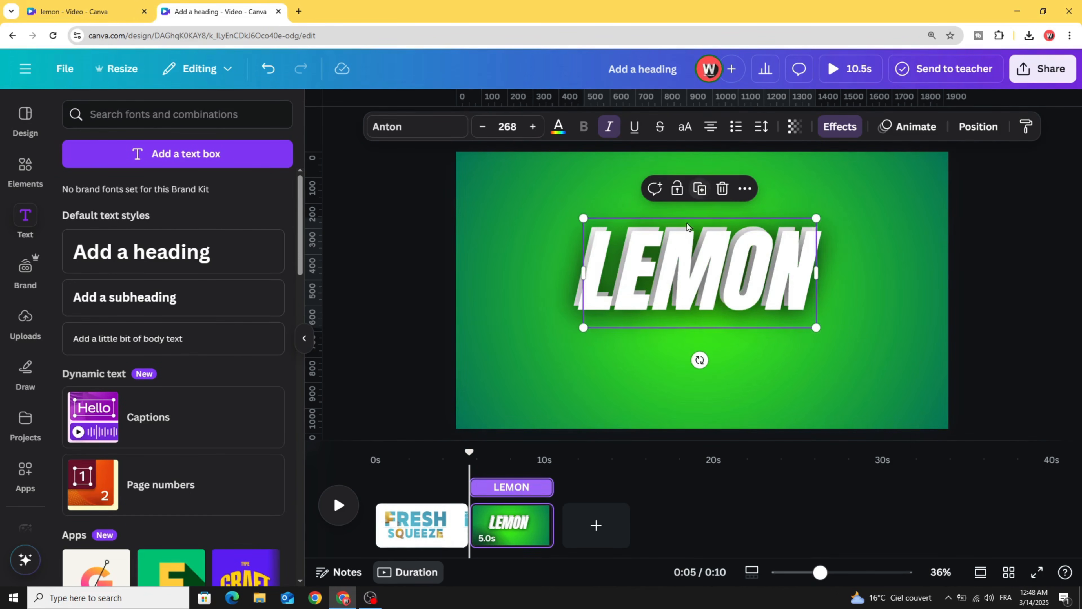
drag(687, 226, 674, 307)
double_click(664, 342)
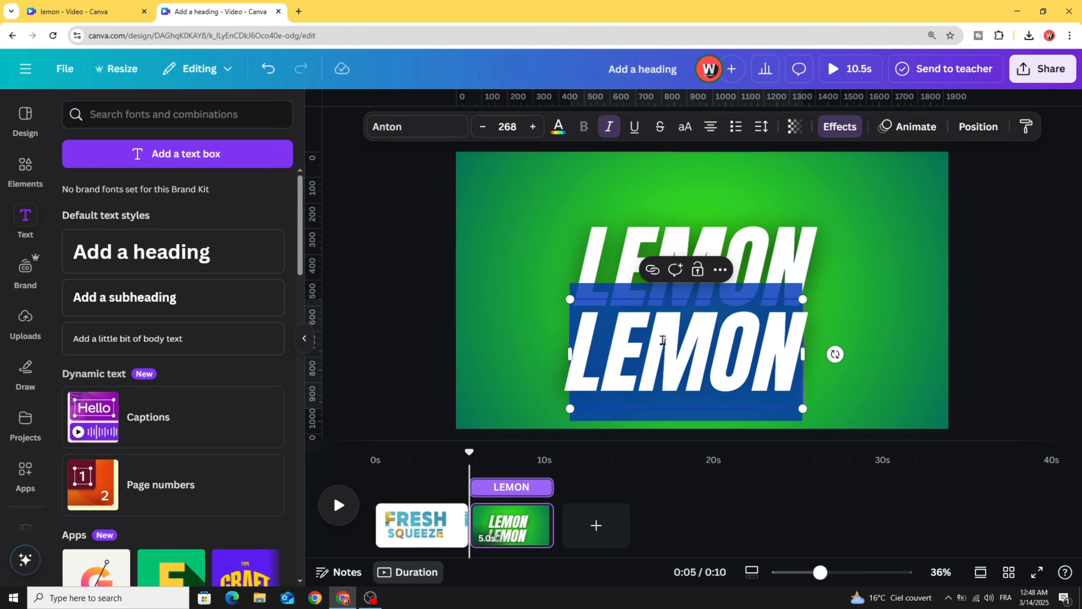
text(JUICE)
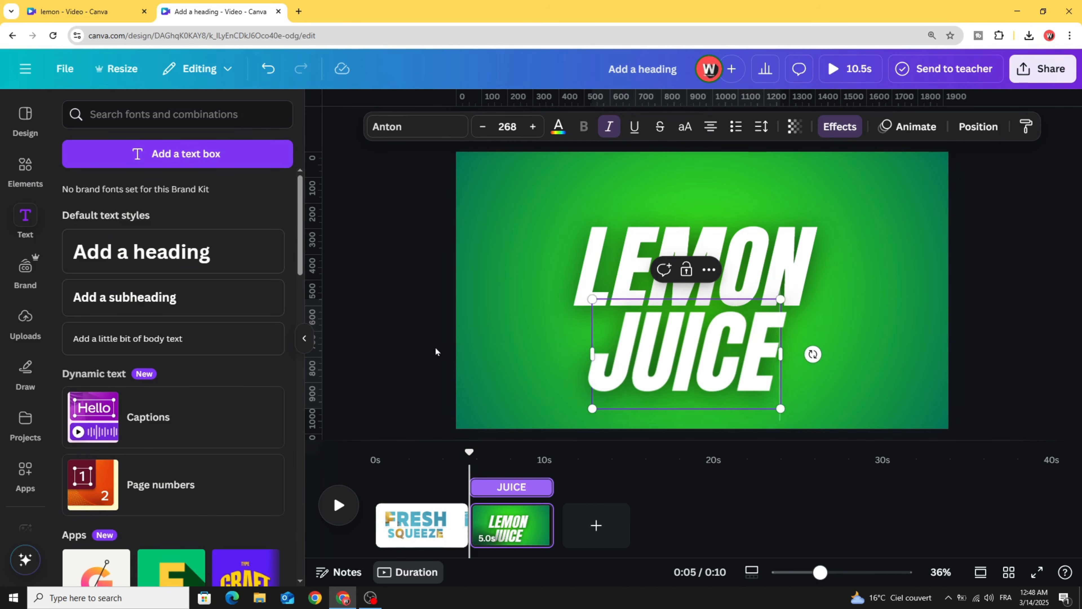
click(436, 351)
click(599, 301)
drag(603, 301, 644, 326)
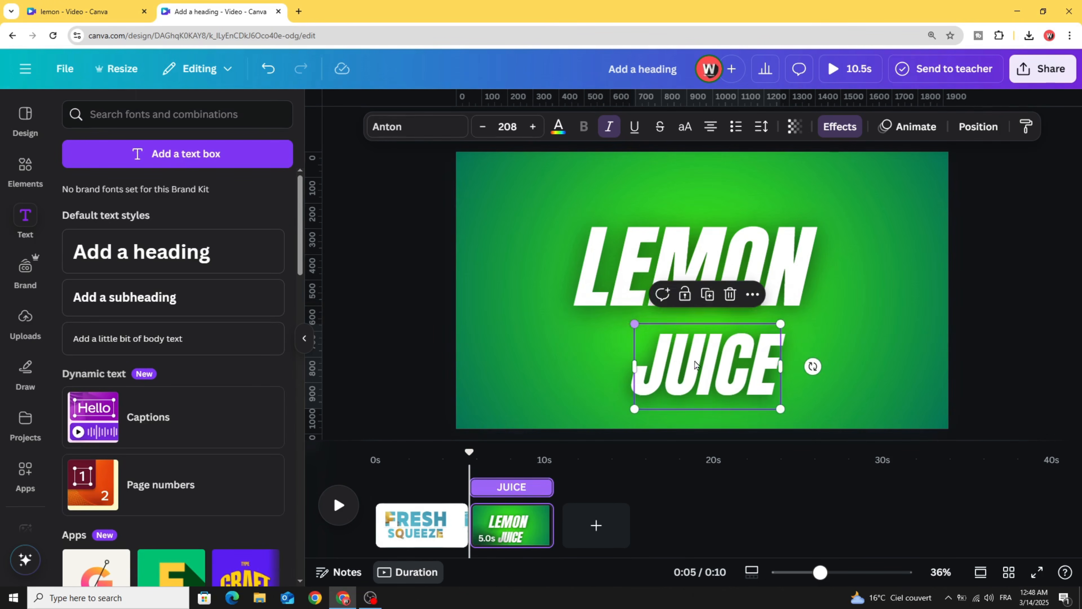
drag(697, 366, 672, 340)
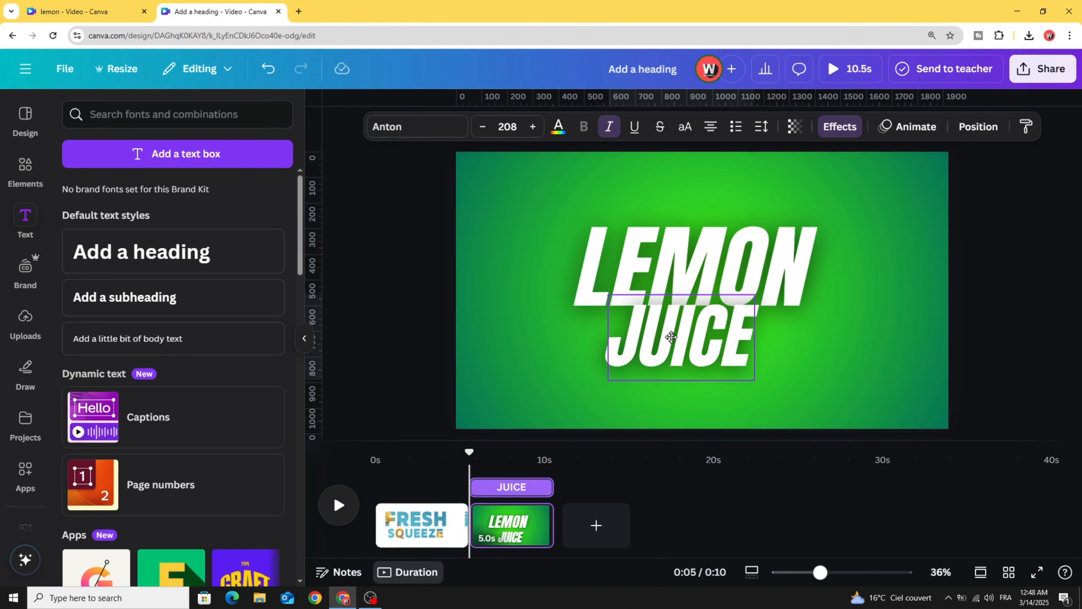
- Move JUICE below LEMON in the layer order
right_click(672, 341)
mouse_move(731, 343)
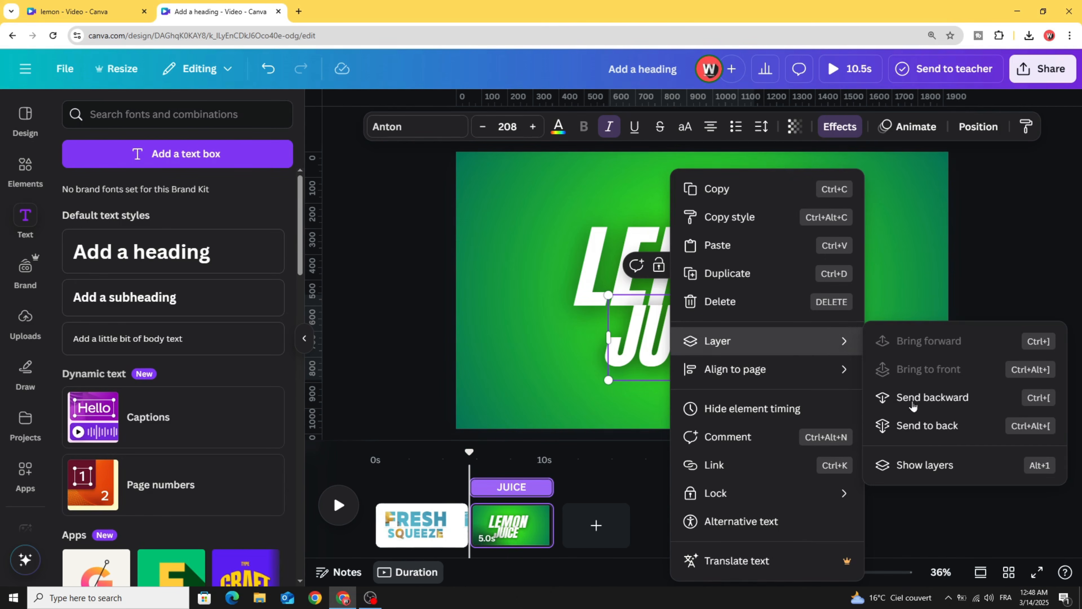
click(918, 467)
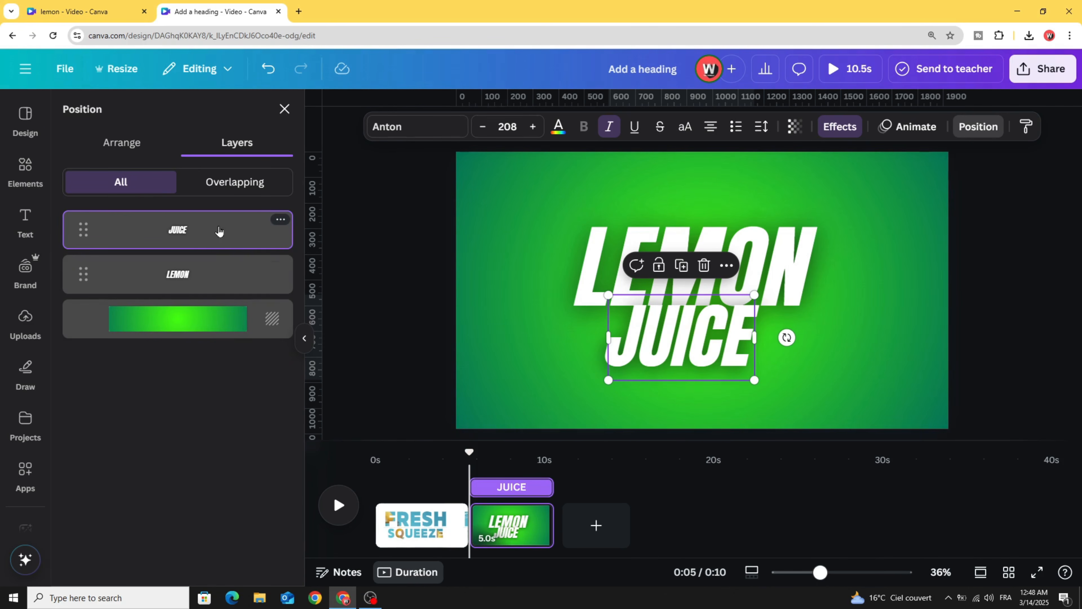
drag(219, 230, 215, 249)
drag(214, 289, 182, 255)
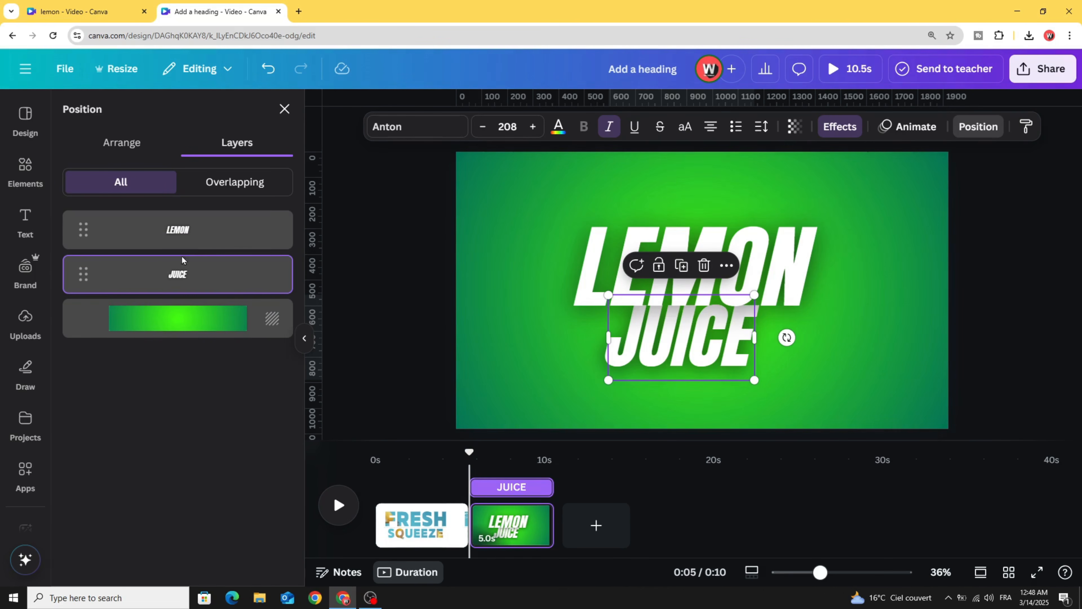
click(413, 283)
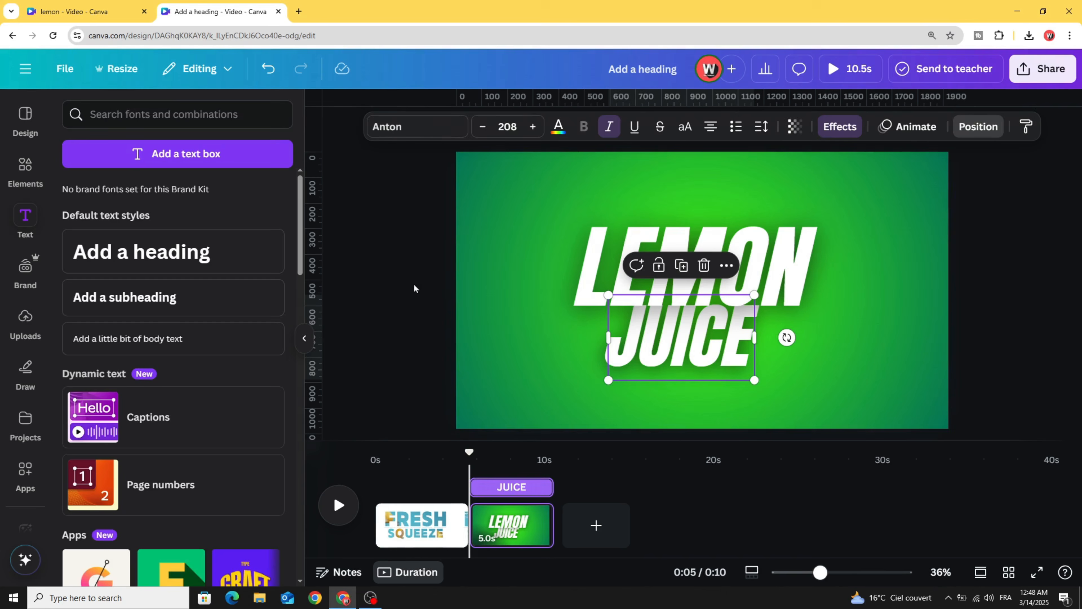
- Rotate LEMON and JUICE together to about -20°, enlarge them and centre them on the page
drag(422, 218, 801, 412)
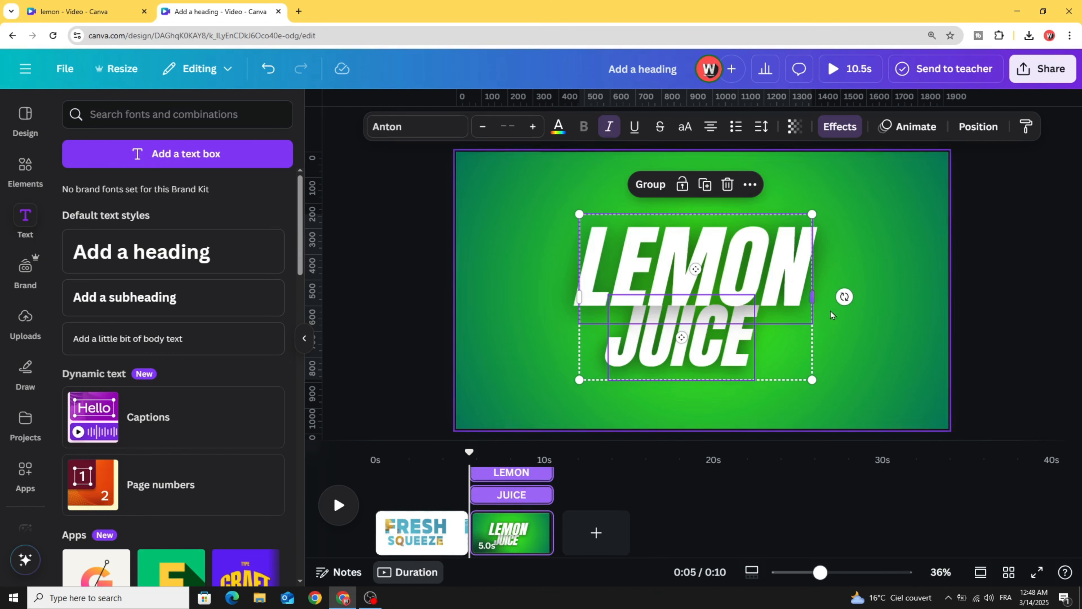
drag(845, 297, 838, 253)
drag(678, 339, 685, 344)
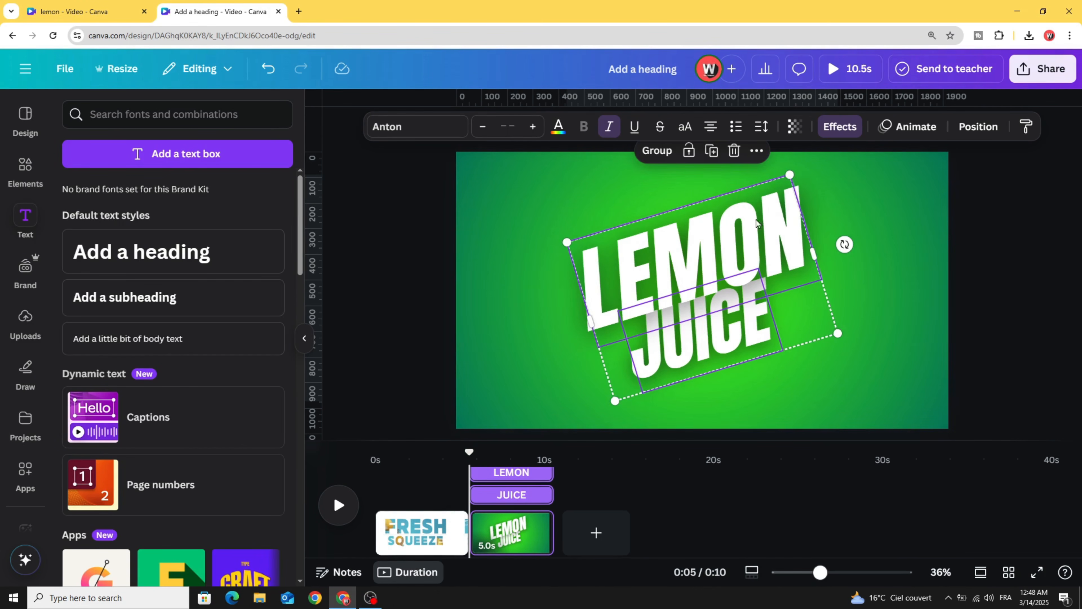
drag(789, 175, 767, 202)
drag(695, 278, 706, 266)
drag(781, 192, 795, 171)
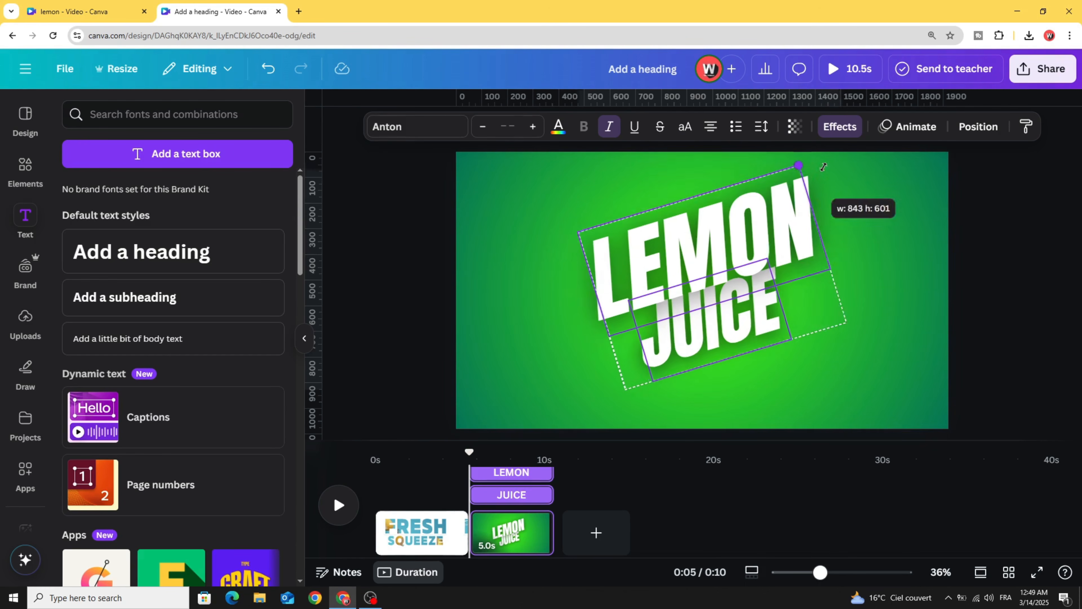
drag(750, 249, 757, 239)
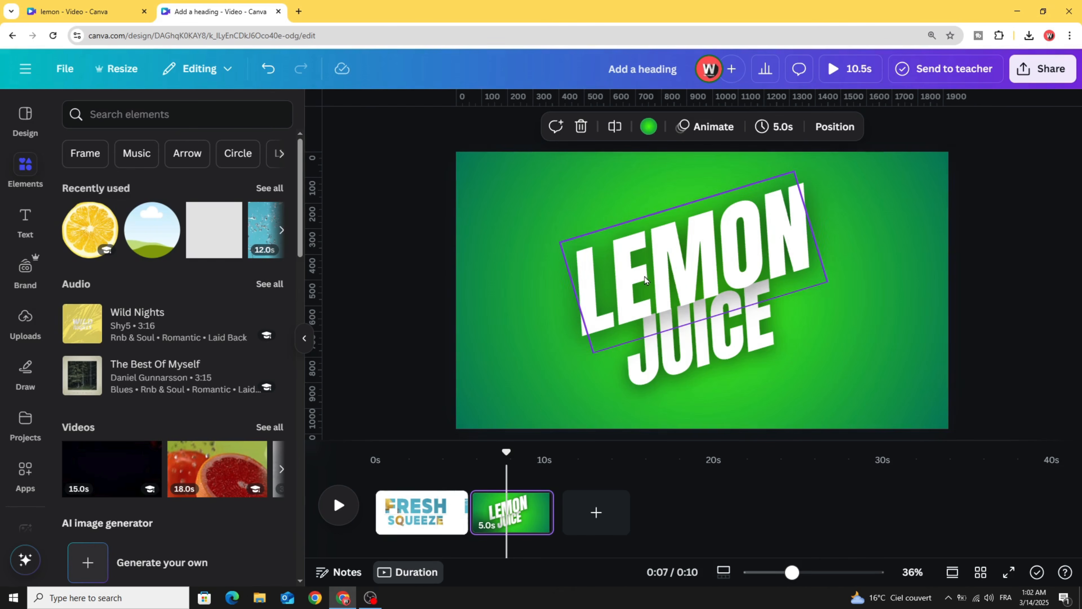
- Give LEMON a Pop entrance animation and lower its speed
click(644, 277)
click(924, 128)
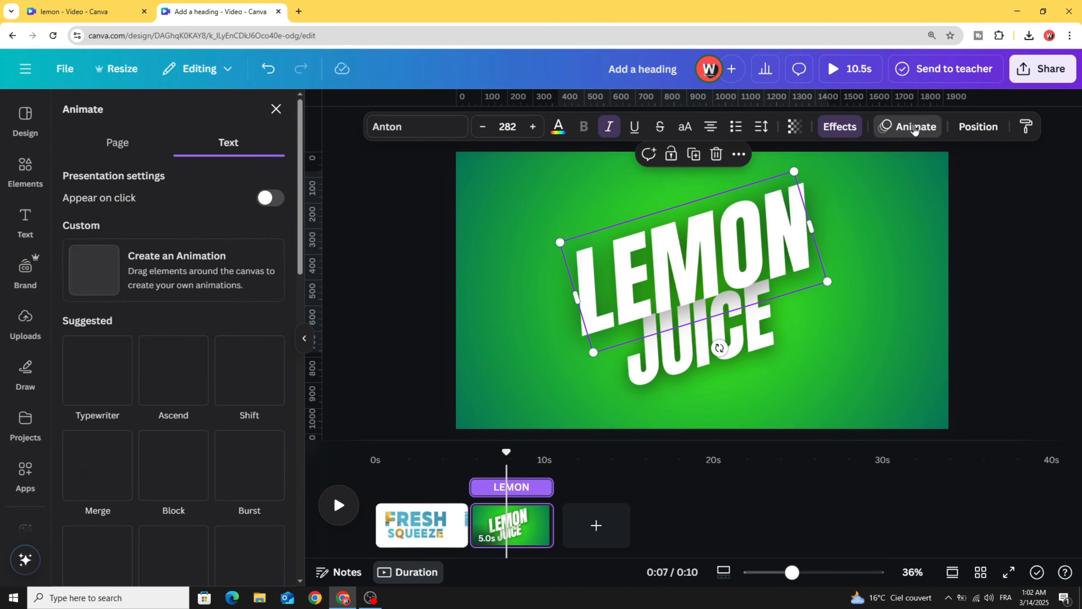
scroll(239, 354, down, 5)
scroll(148, 377, down, 4)
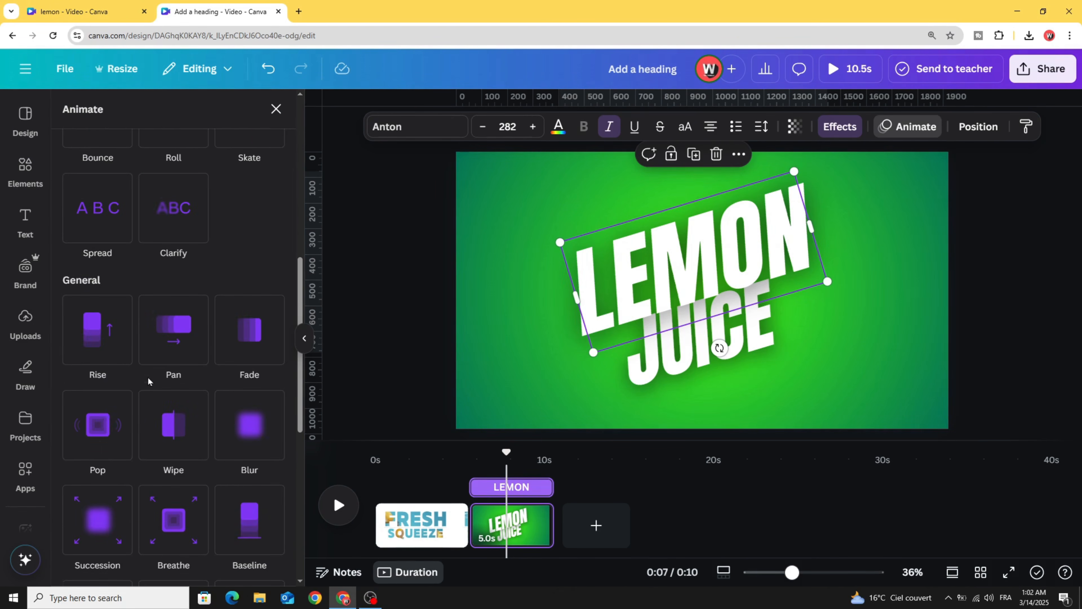
click(113, 405)
scroll(118, 383, down, 2)
scroll(138, 438, down, 1)
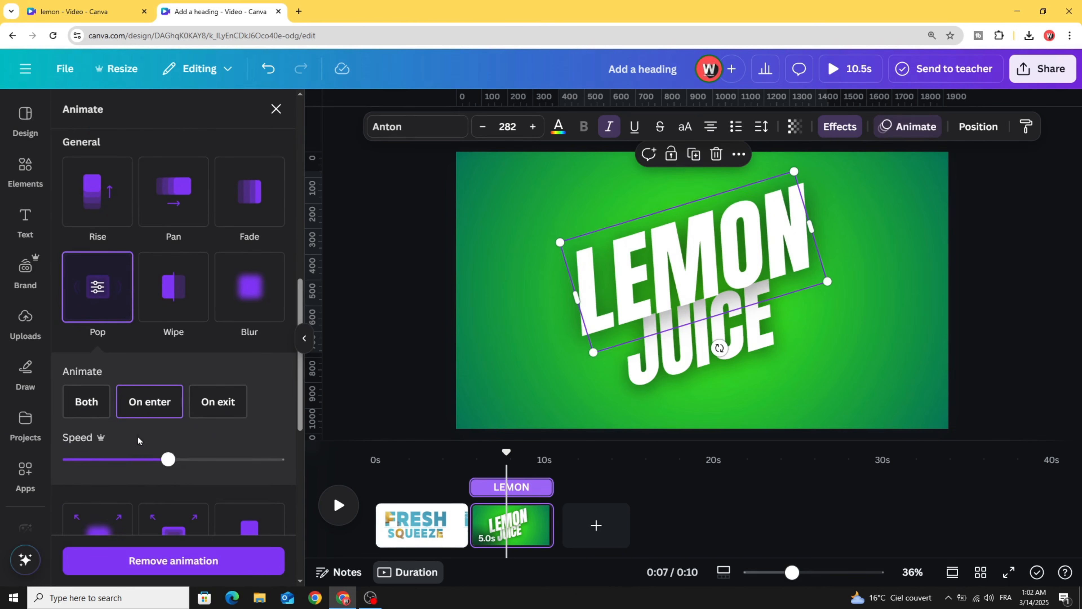
drag(162, 460, 85, 460)
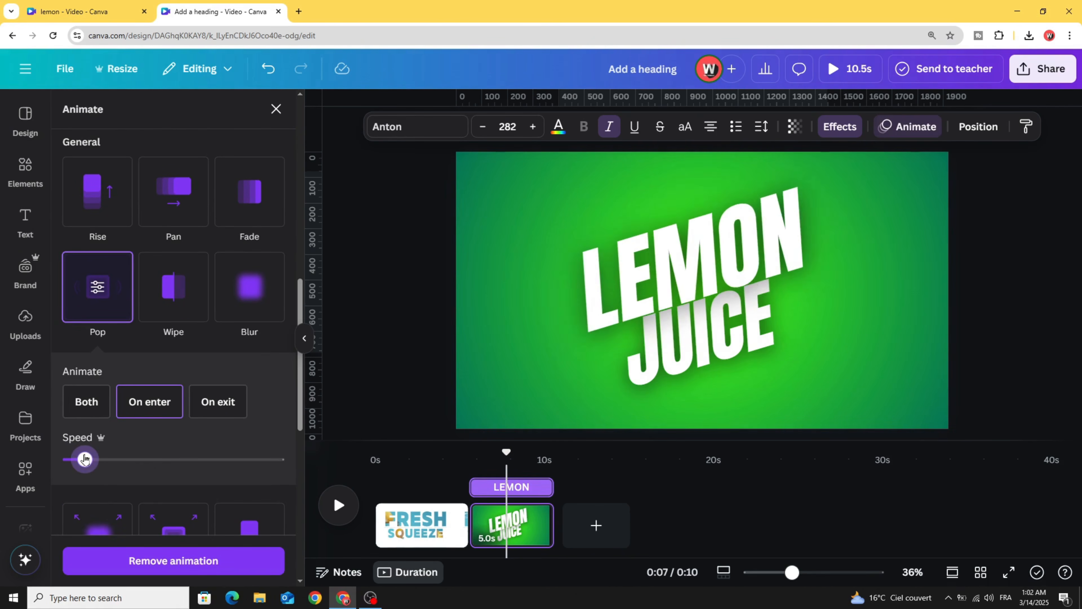
- Apply the same Pop animation to JUICE with a lowered speed, then deselect
click(715, 357)
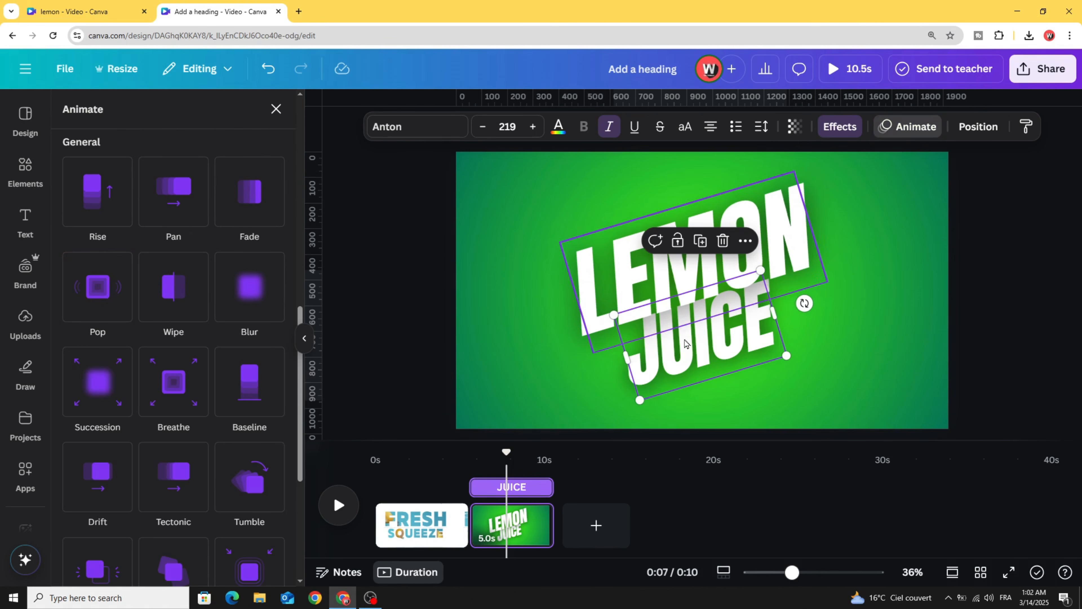
click(121, 312)
drag(169, 460, 96, 460)
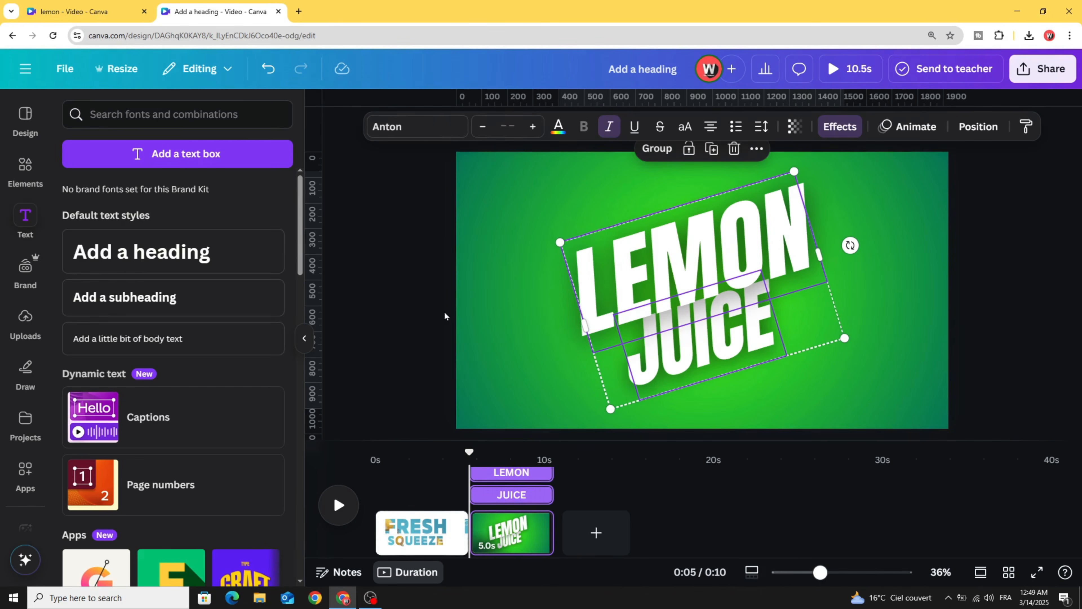
click(444, 311)
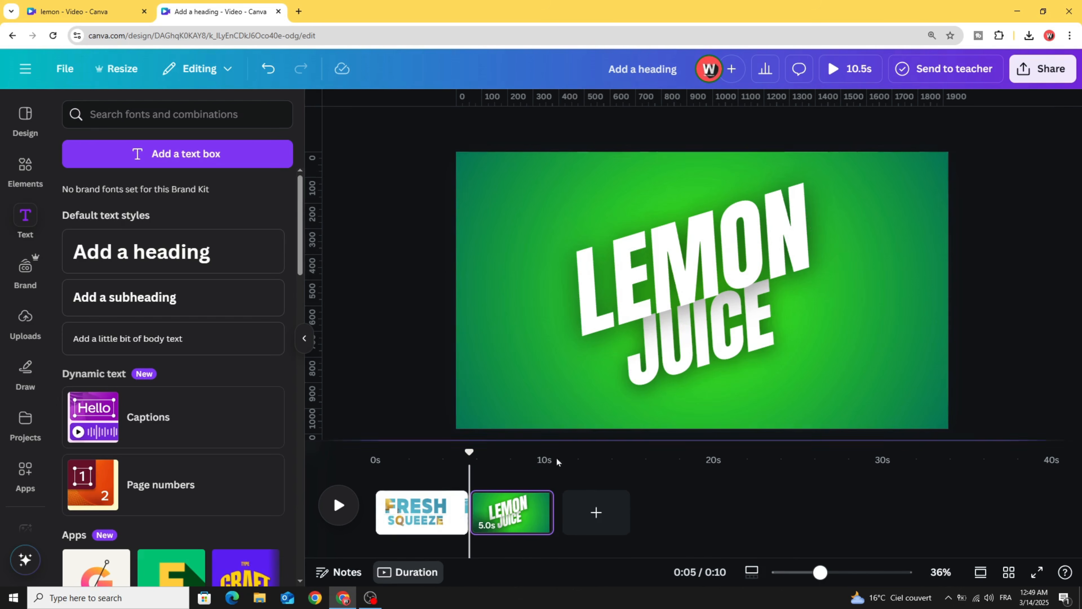
- Add a third page with the uploaded lemon-can photo, background removed and centred
click(595, 513)
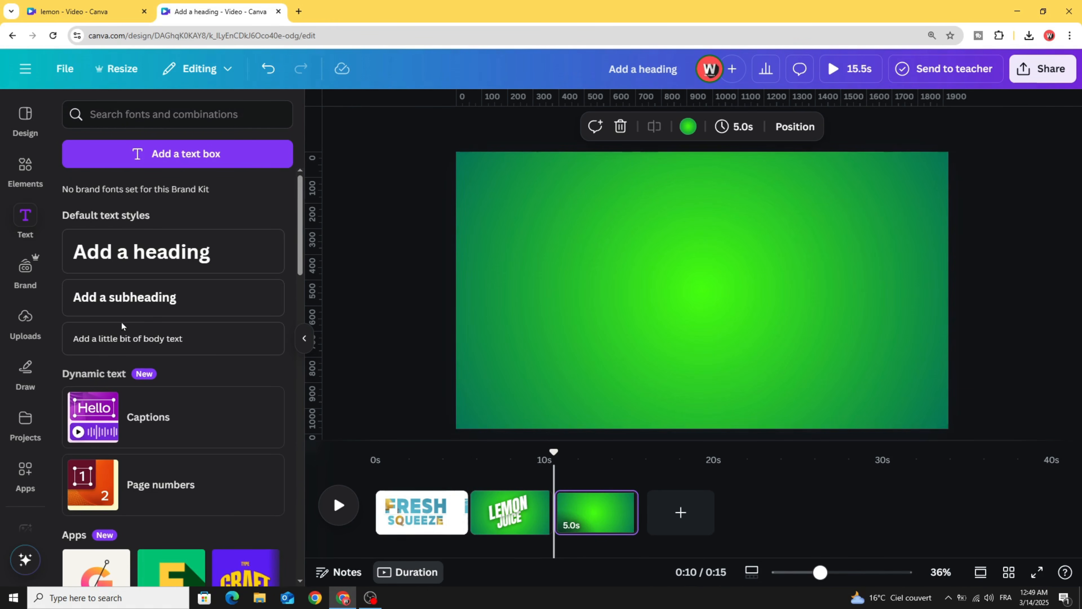
click(10, 331)
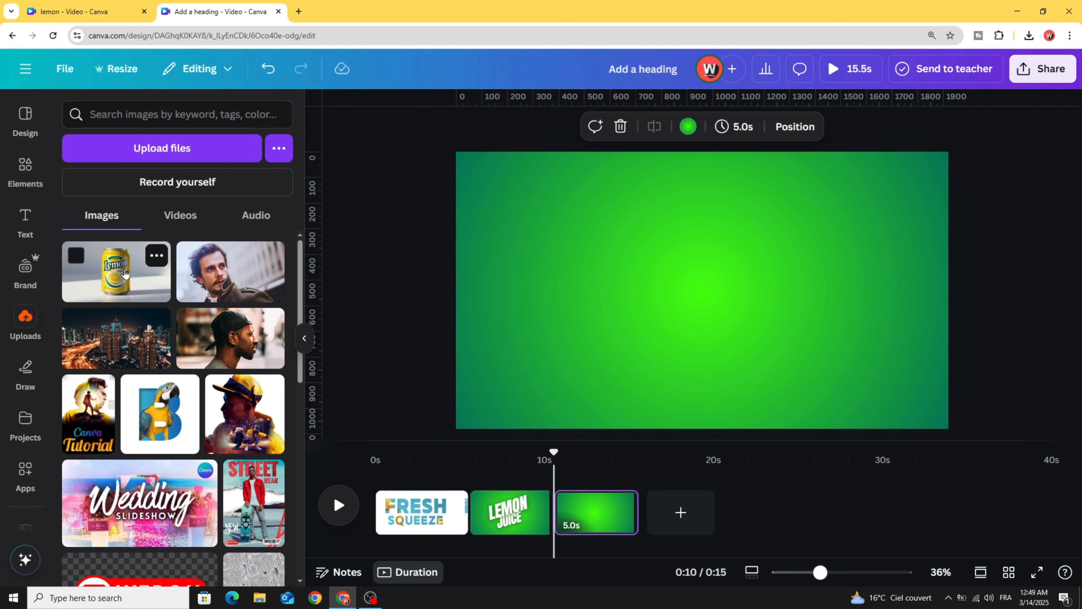
drag(109, 277, 661, 286)
click(554, 127)
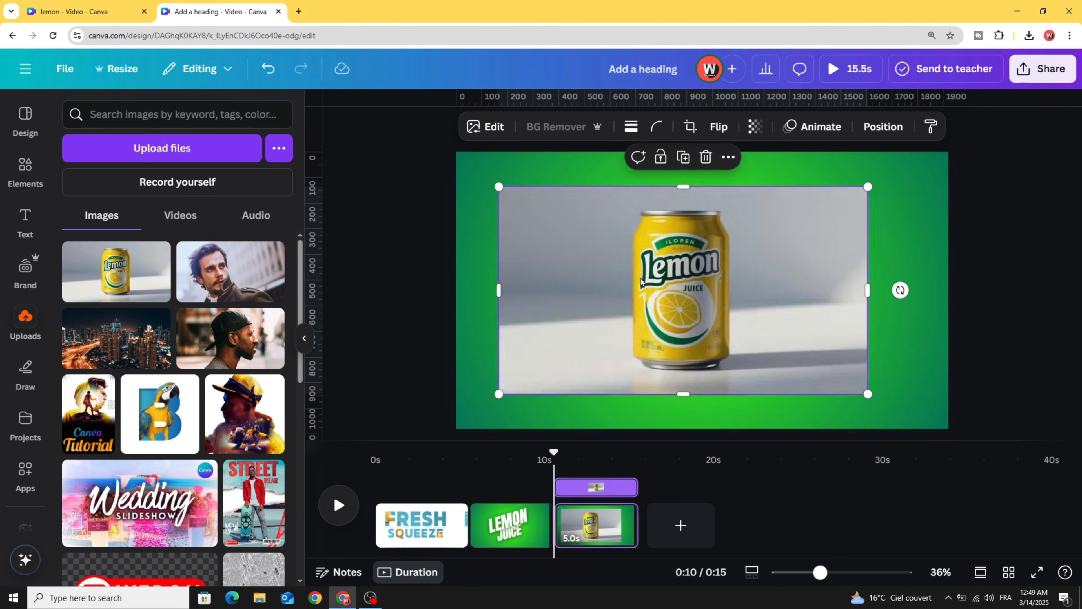
drag(656, 298, 677, 295)
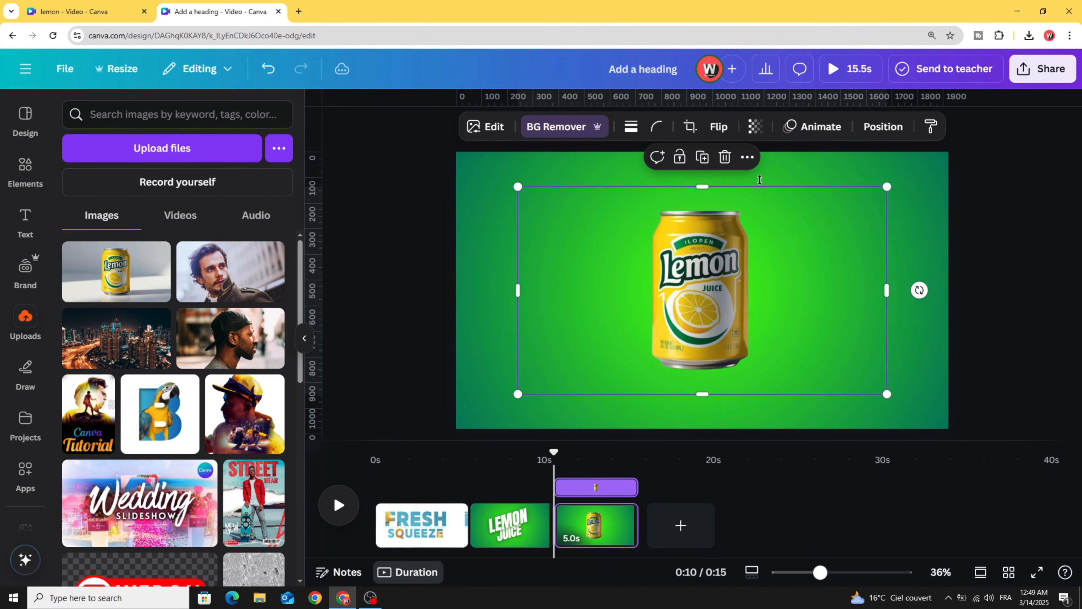
click(820, 127)
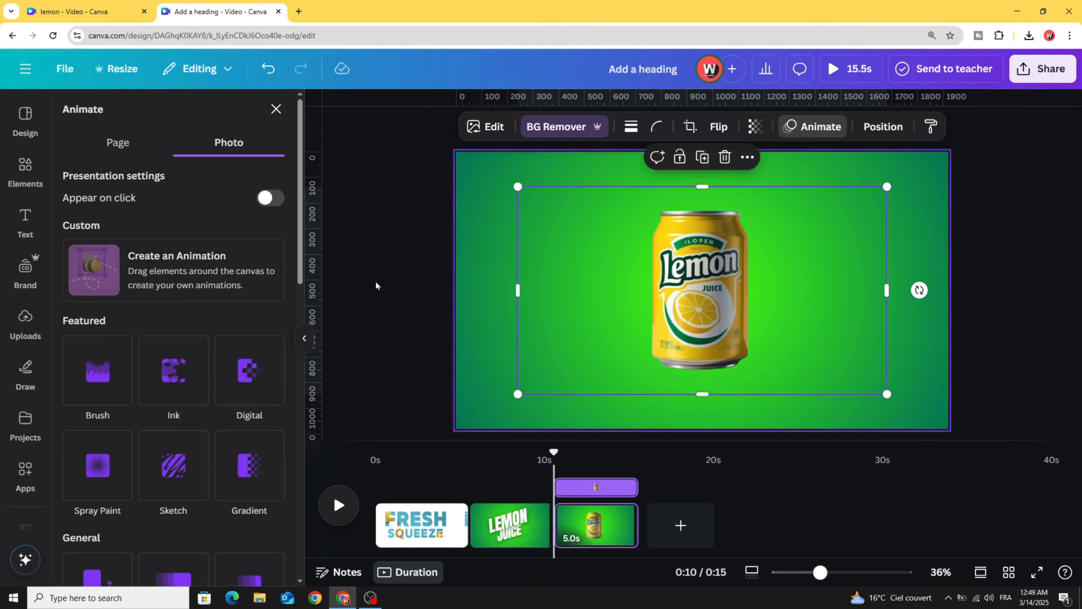
- Apply an upward Baseline entrance to the can, slow it, and trim its start later
scroll(251, 366, down, 8)
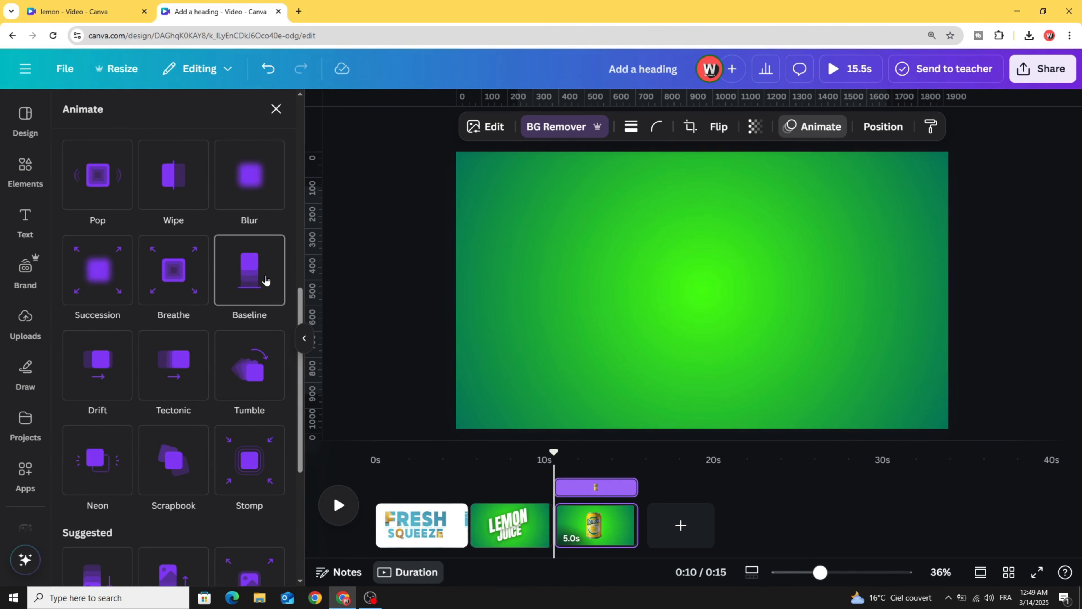
click(254, 284)
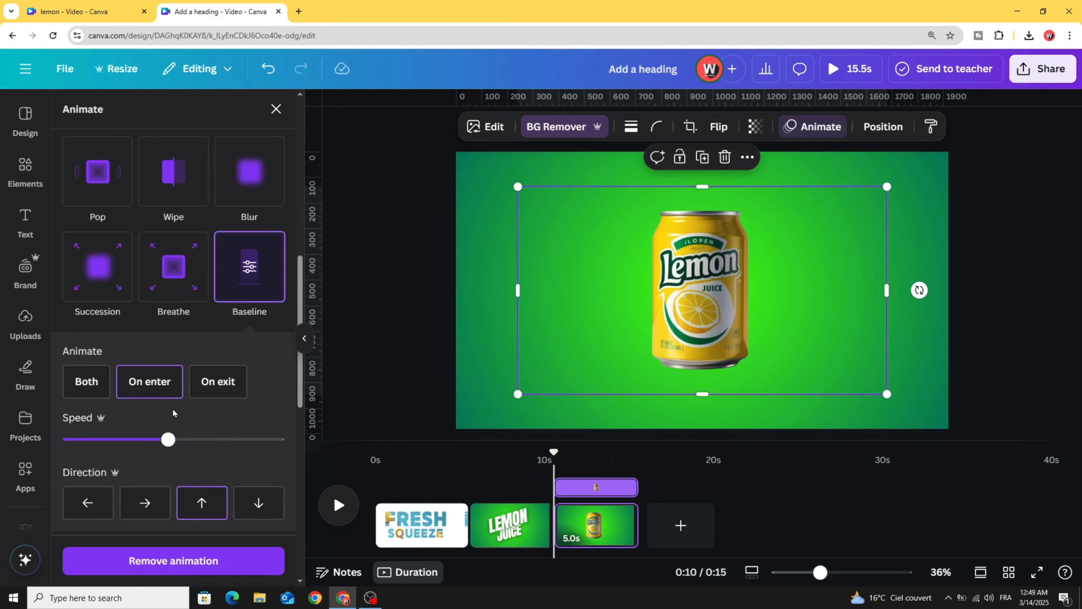
scroll(204, 427, down, 1)
click(202, 451)
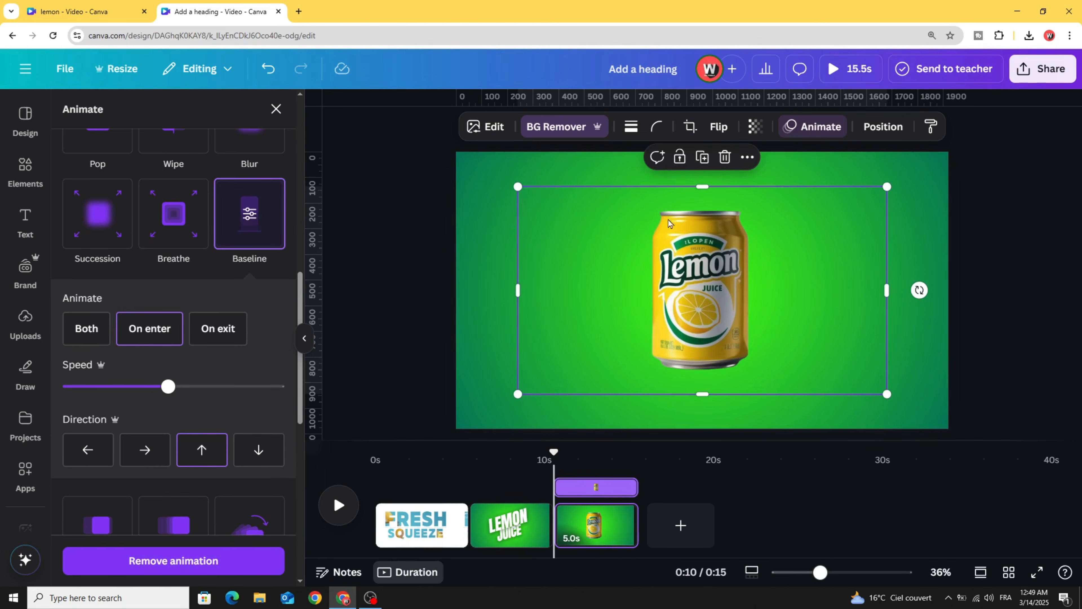
drag(124, 398, 89, 389)
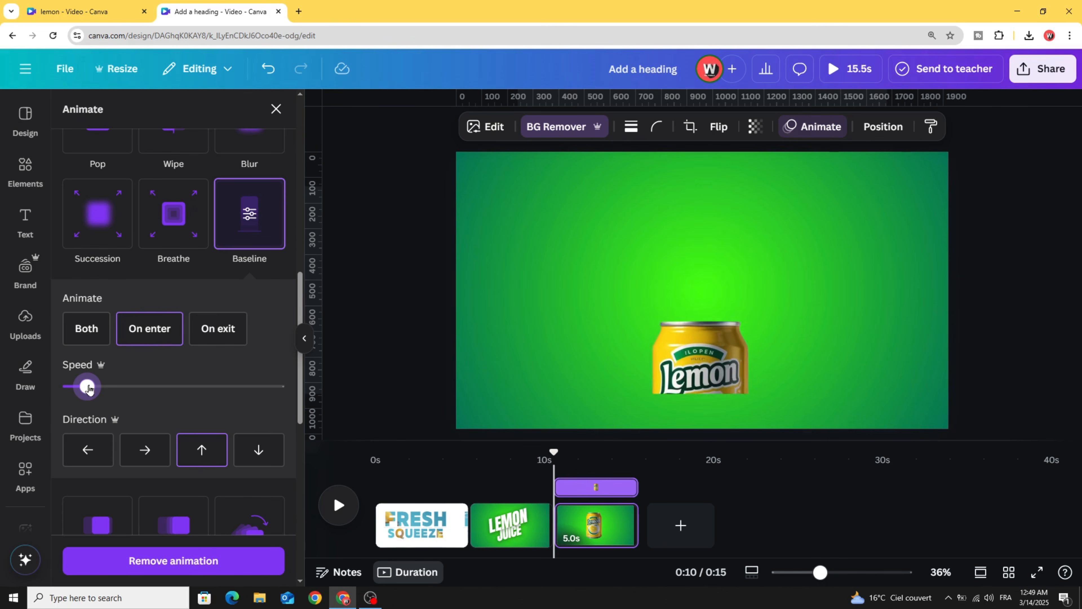
drag(557, 490, 610, 460)
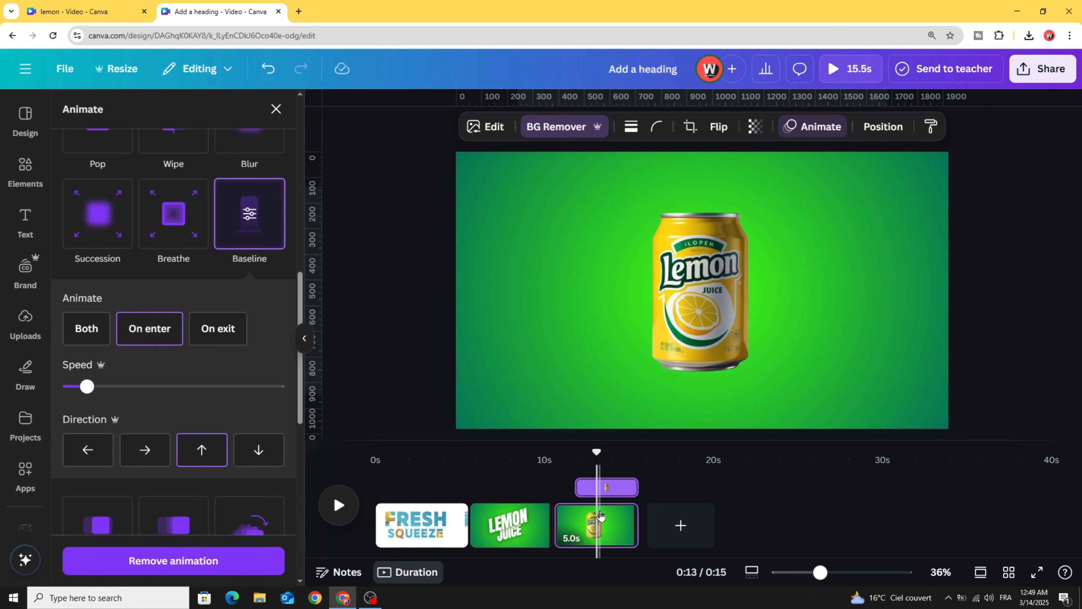
- Download only page 3 as a 1080p MP4 video
click(1042, 68)
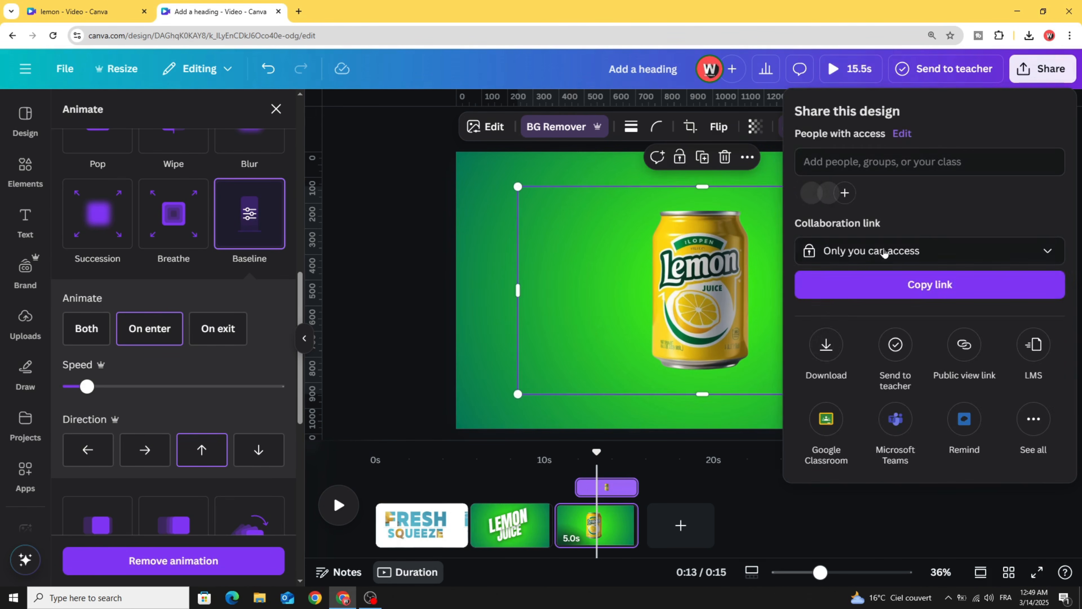
click(827, 349)
click(903, 304)
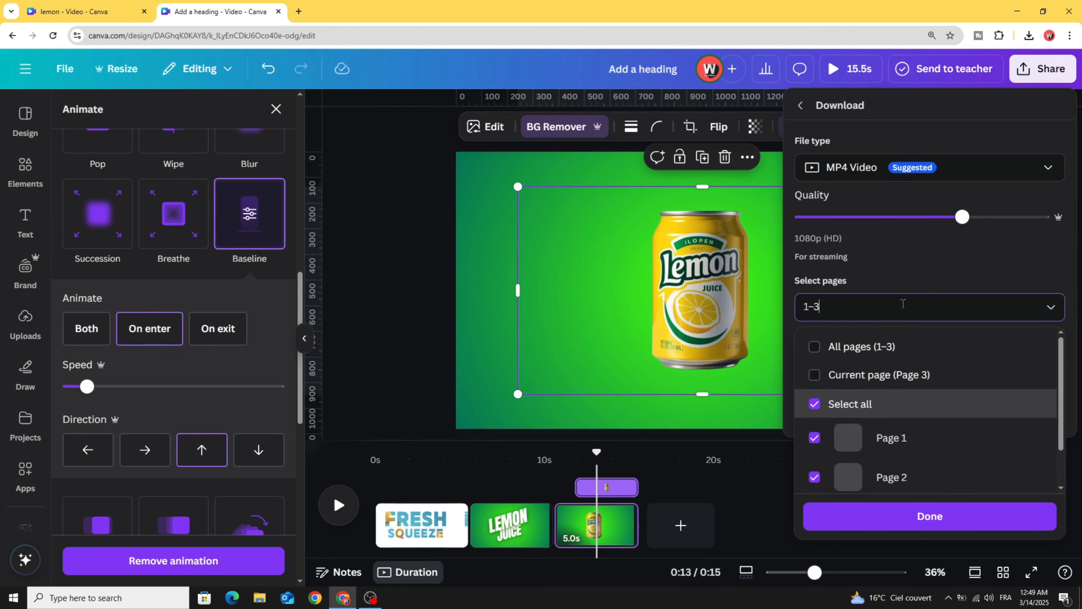
click(814, 403)
scroll(812, 427, down, 2)
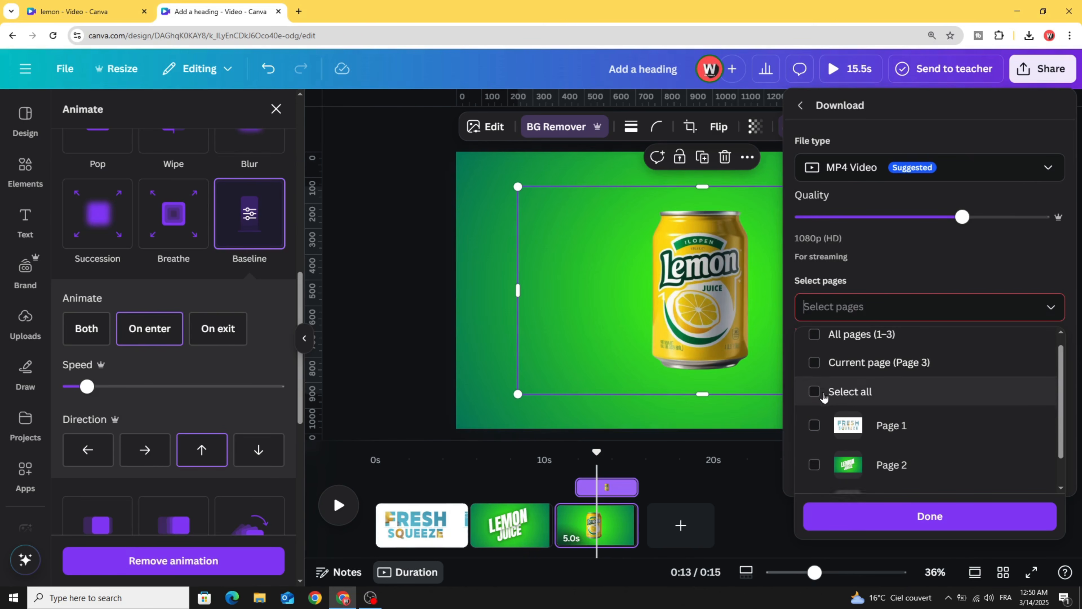
click(898, 516)
click(920, 384)
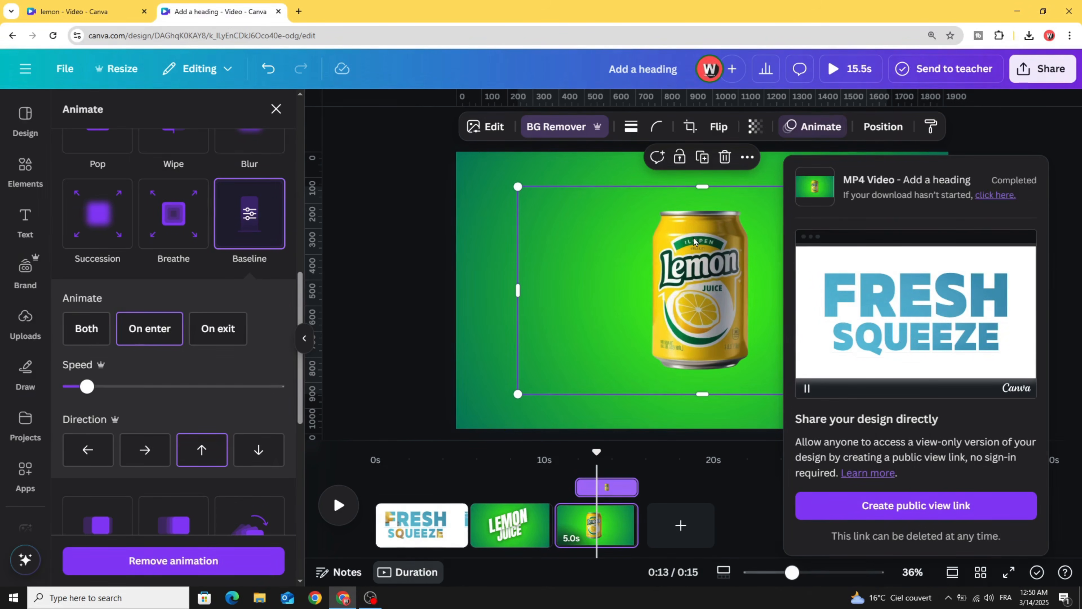
- Drag the downloaded video from the browser's downloads toward Canva's Uploads
click(1029, 35)
drag(938, 92, 409, 241)
drag(59, 331, 24, 330)
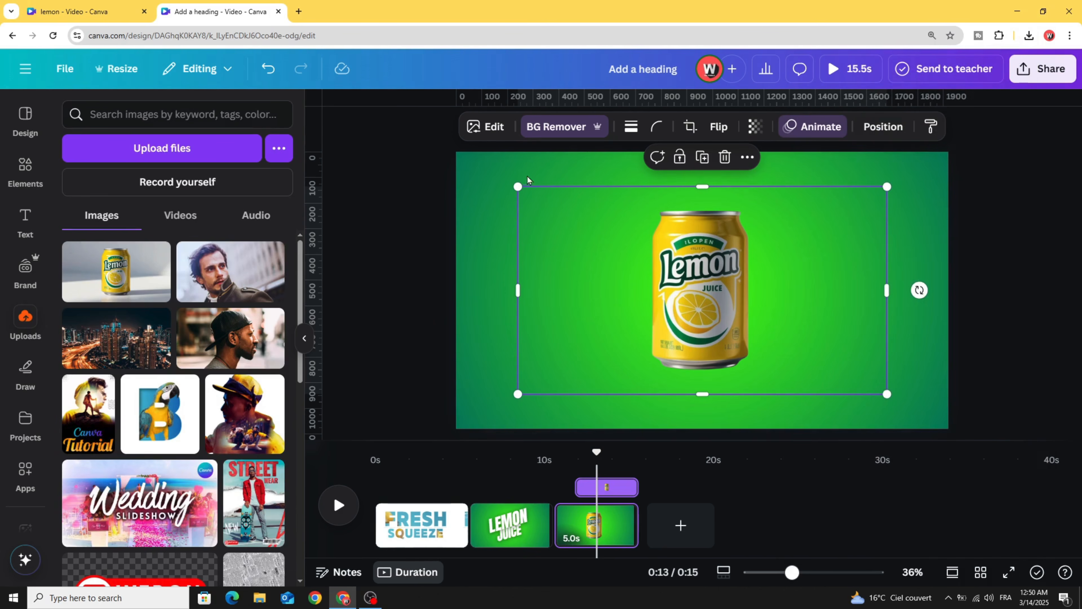
- Upload the downloaded page-3 MP4 into Canva's Uploads
click(1030, 36)
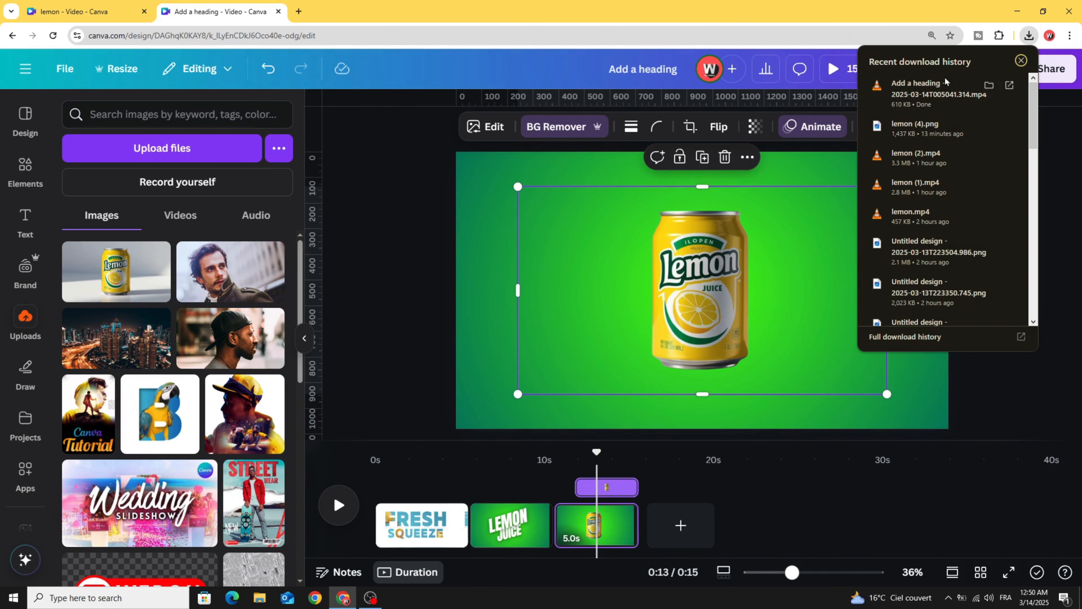
drag(945, 86, 195, 293)
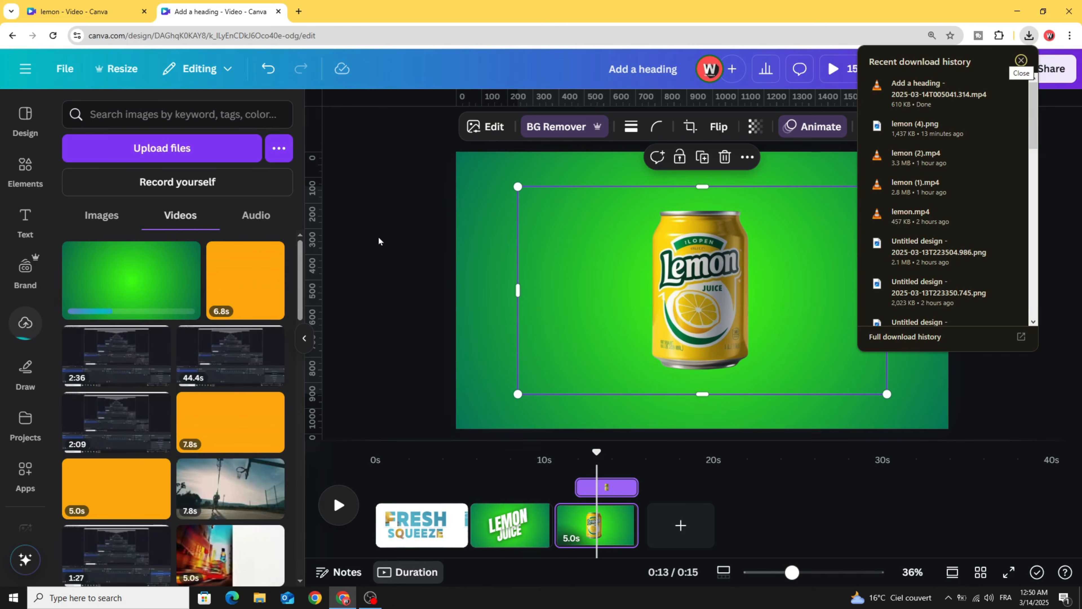
click(437, 239)
- Delete the lemon can from page 3, leaving it plain green
click(679, 324)
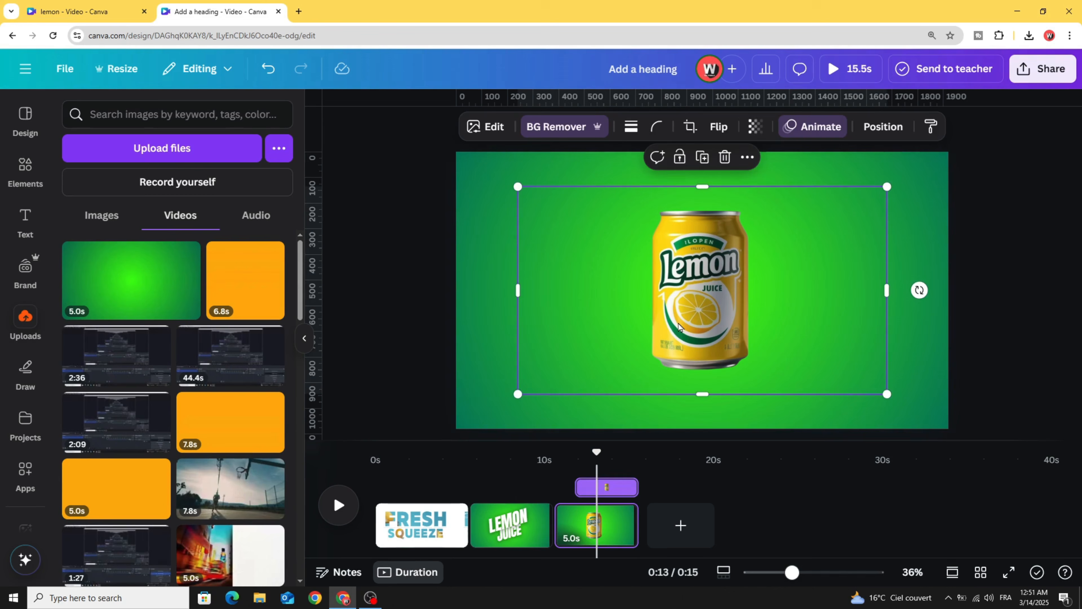
click(724, 158)
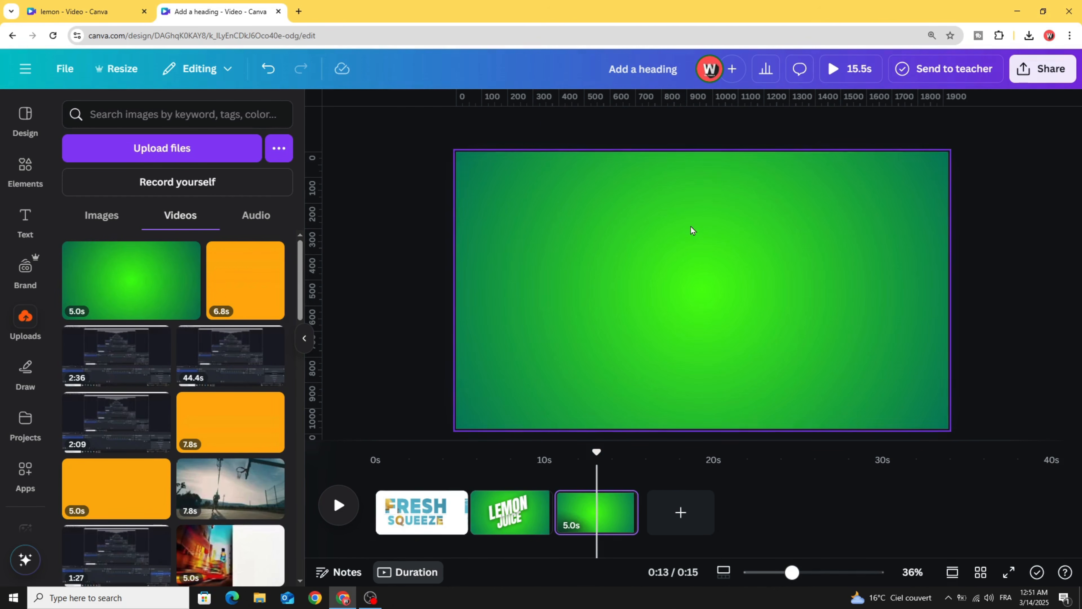
click(641, 129)
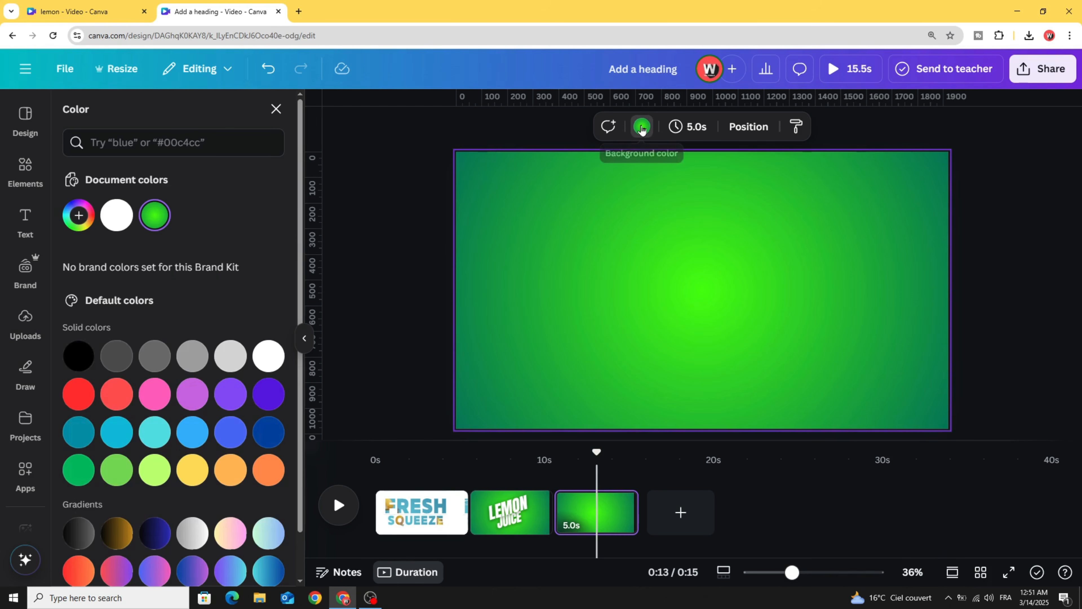
- Turn page 3's background white and drop the exported green lemon-can video onto it
click(268, 356)
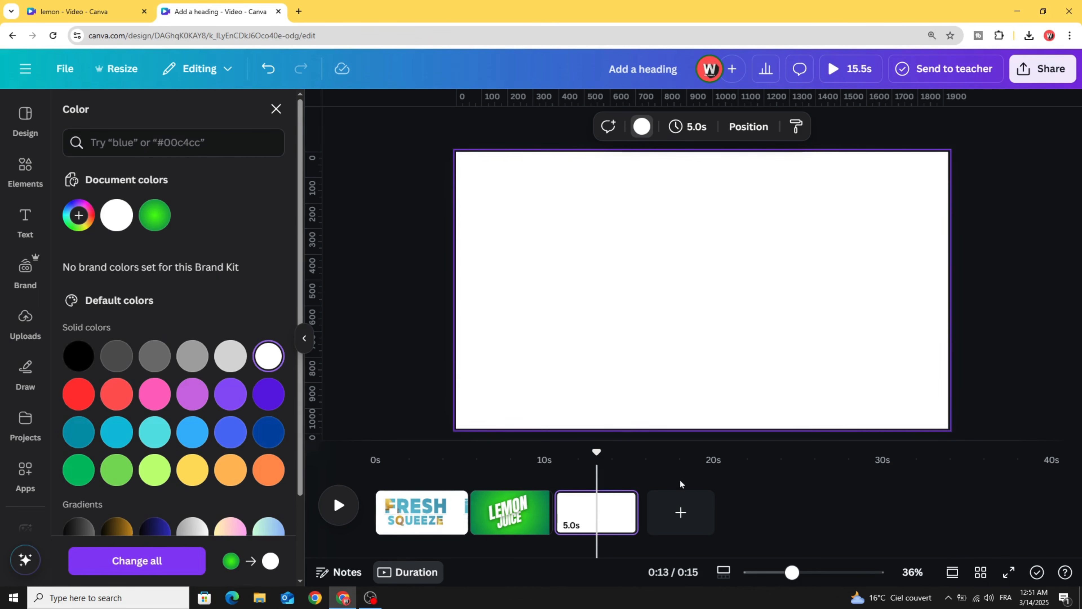
click(19, 324)
drag(119, 276, 581, 241)
drag(632, 307, 621, 303)
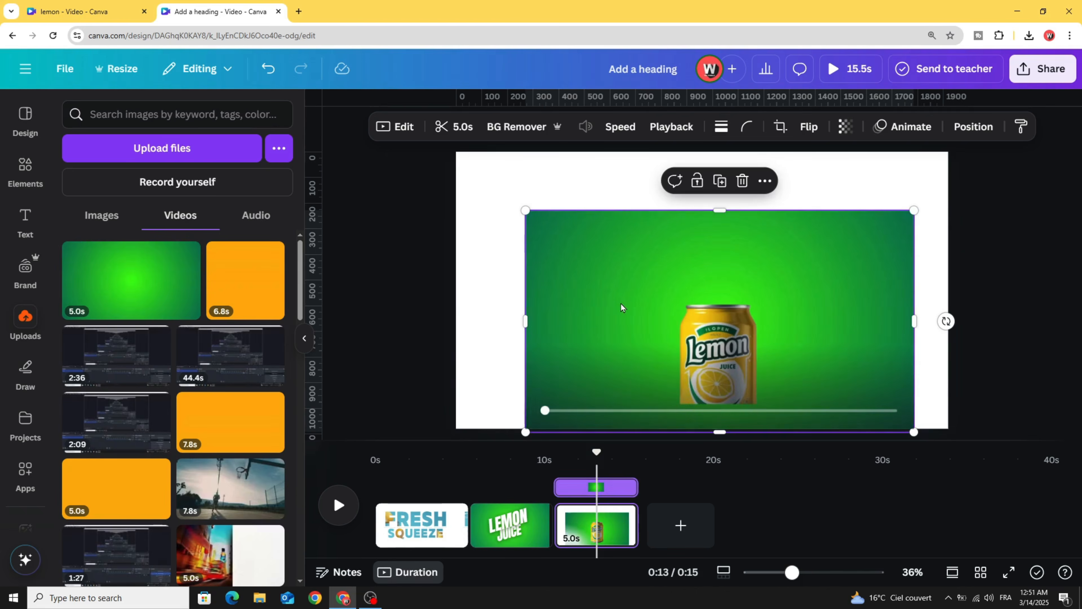
click(20, 168)
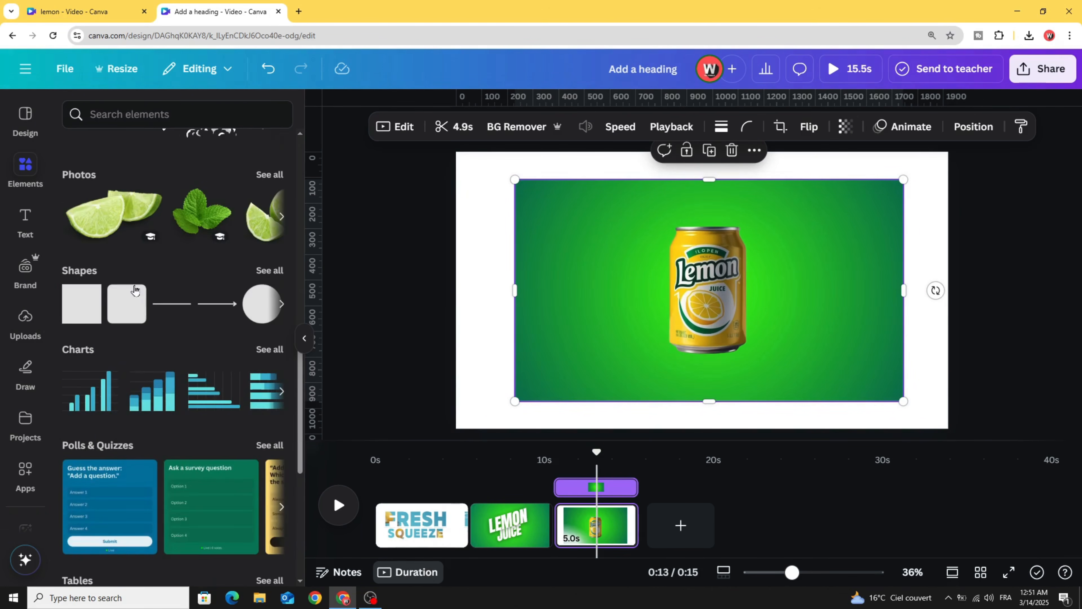
- Fit the can video into a circle frame enlarged to 922 × 922 and centred
scroll(135, 293, down, 8)
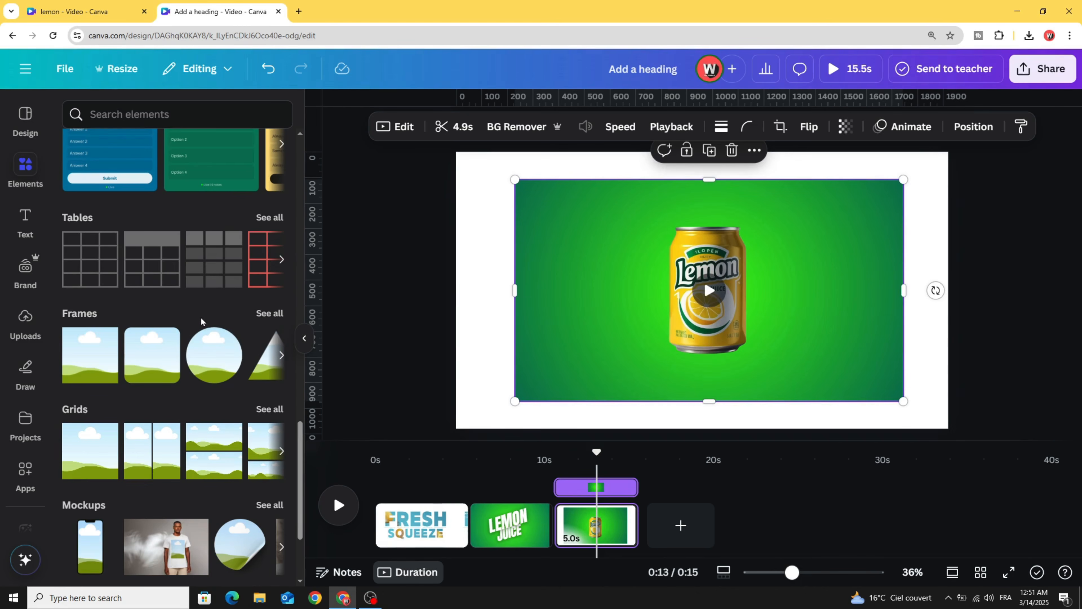
drag(207, 358, 570, 244)
click(772, 269)
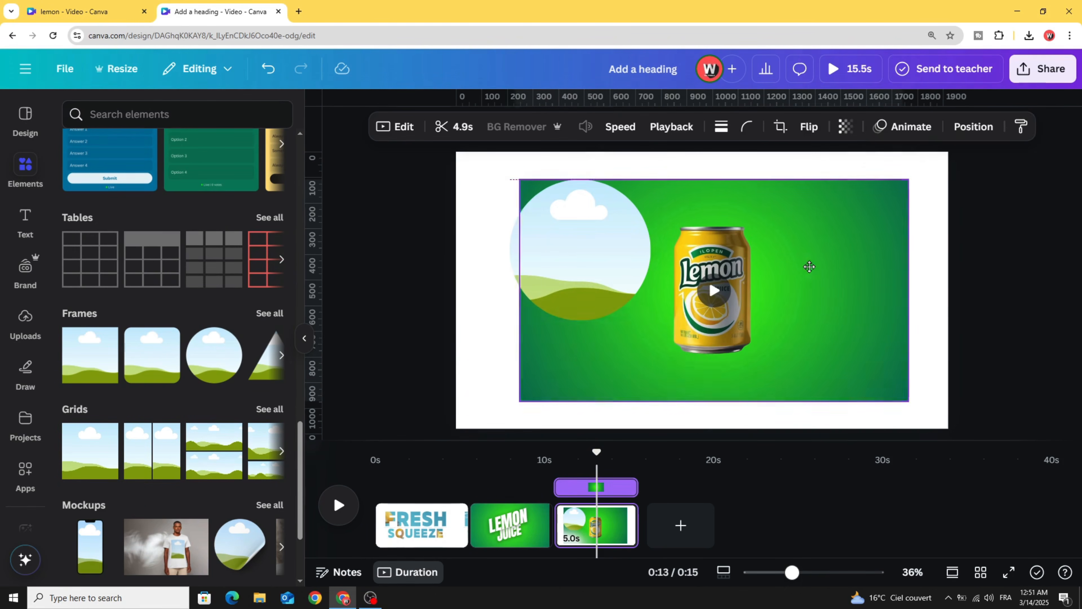
drag(781, 278, 615, 273)
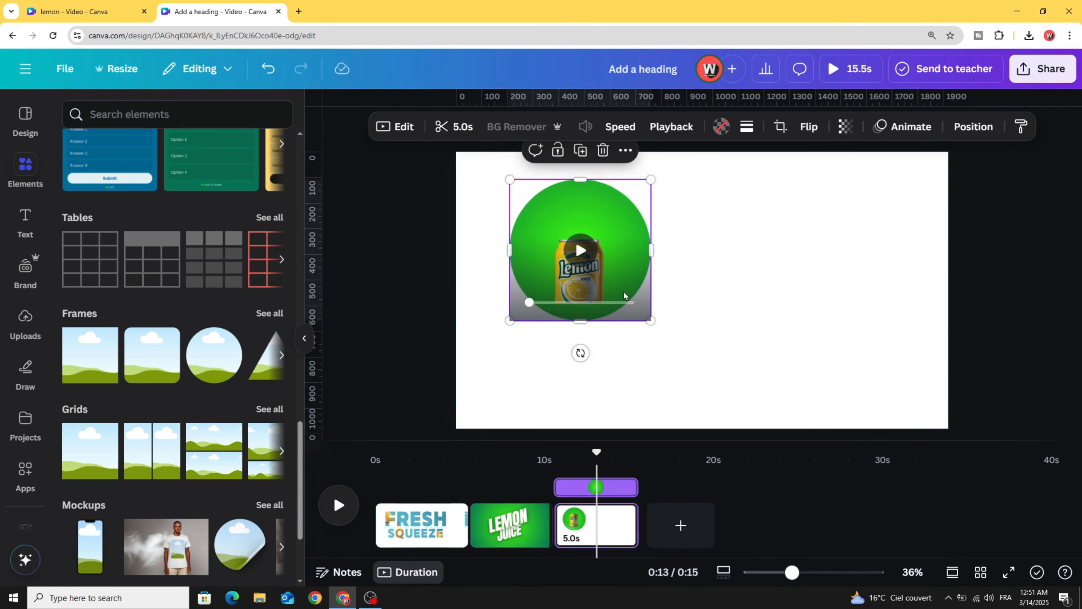
drag(651, 320, 756, 420)
drag(675, 354, 732, 345)
- Enlarge the lemon-can video inside its circle frame and centre the can
double_click(744, 271)
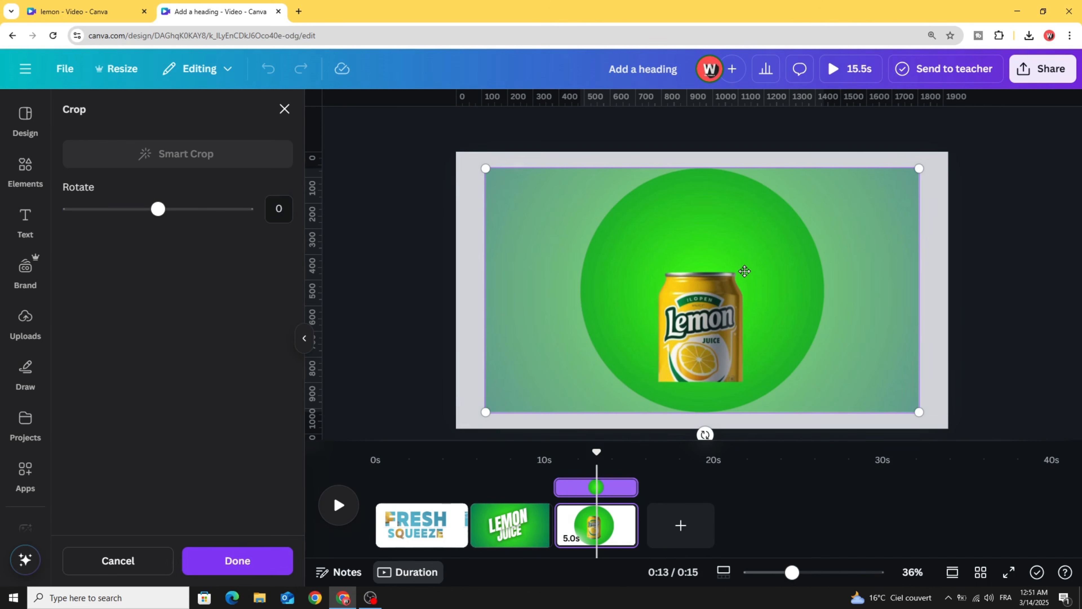
drag(748, 295, 749, 265)
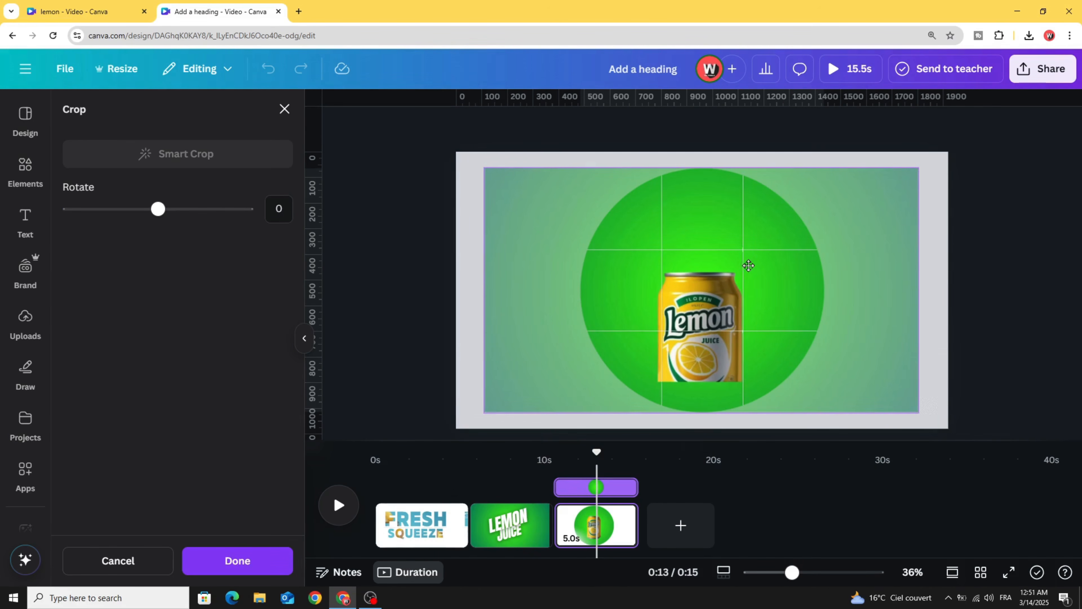
drag(485, 168, 386, 141)
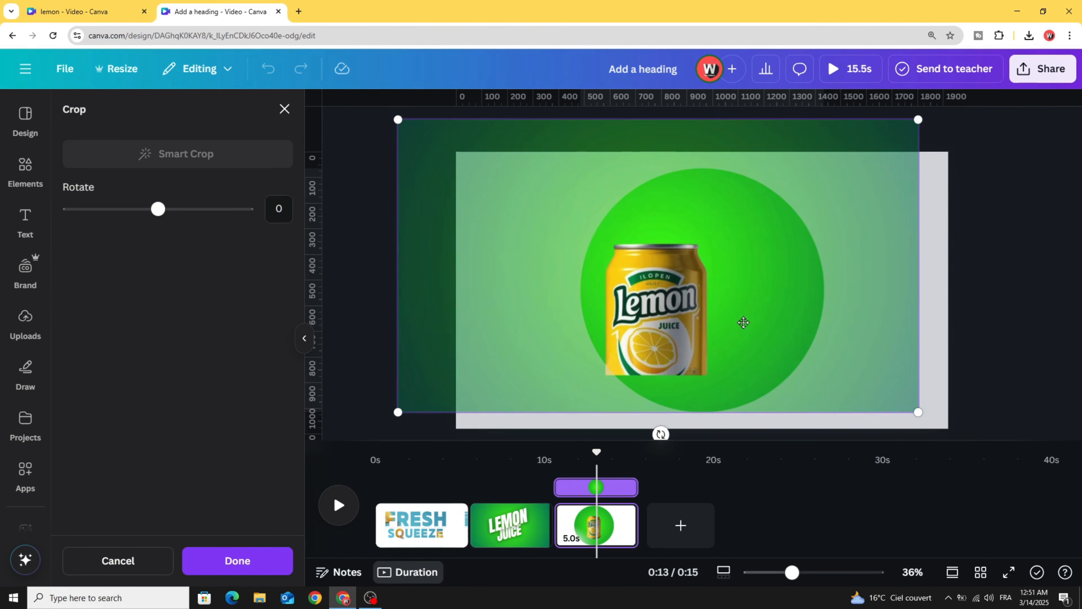
drag(743, 322, 788, 317)
drag(438, 118, 350, 72)
drag(531, 276, 583, 281)
drag(650, 339, 654, 307)
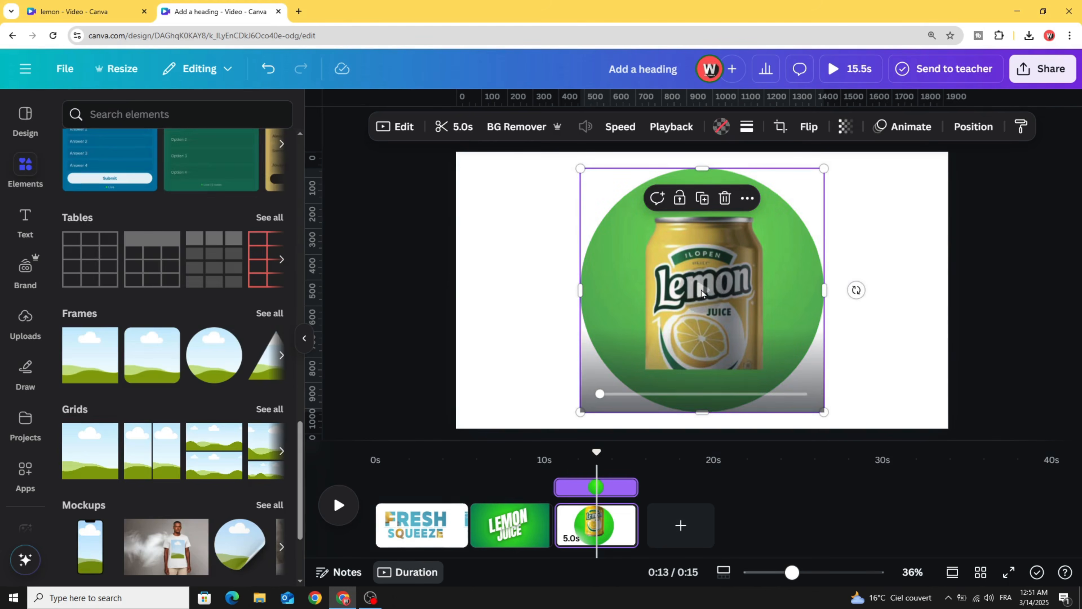
- Preview the clip, then shift the video down within the circle and confirm the framing
click(709, 294)
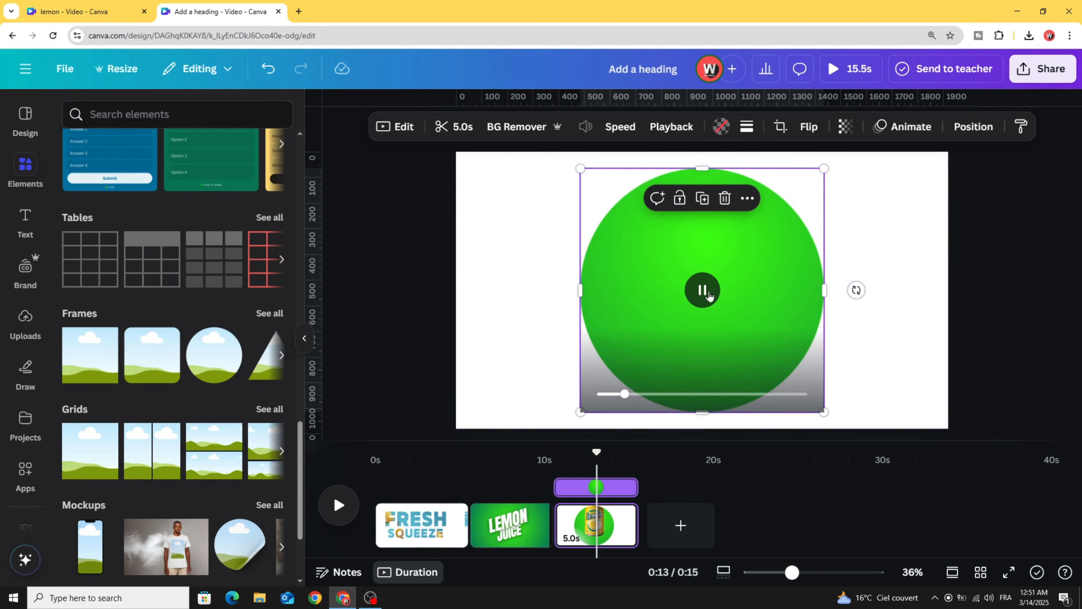
click(709, 294)
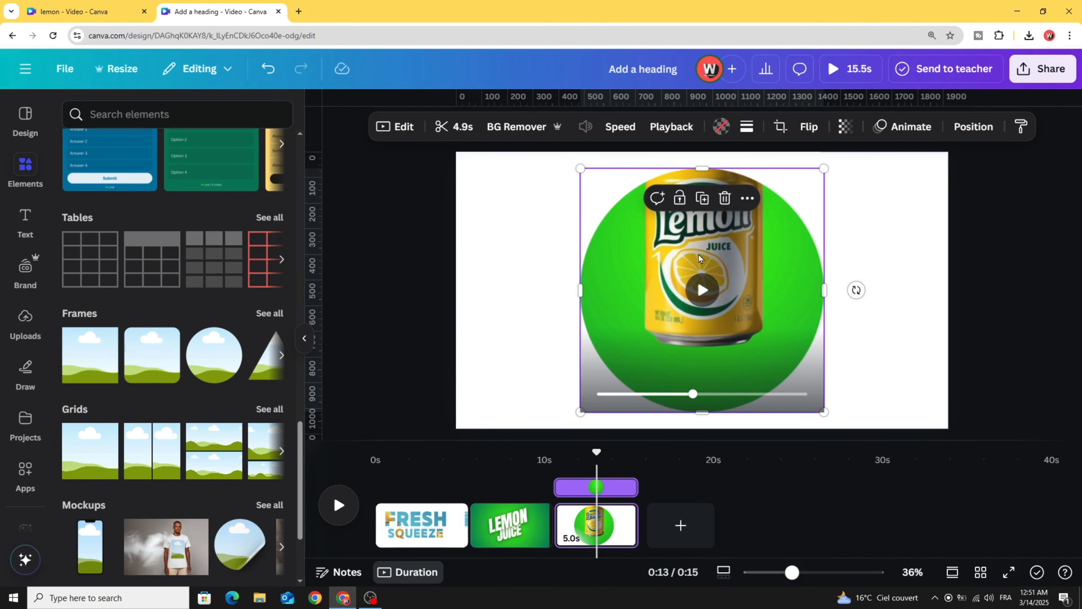
double_click(698, 253)
drag(699, 254, 697, 297)
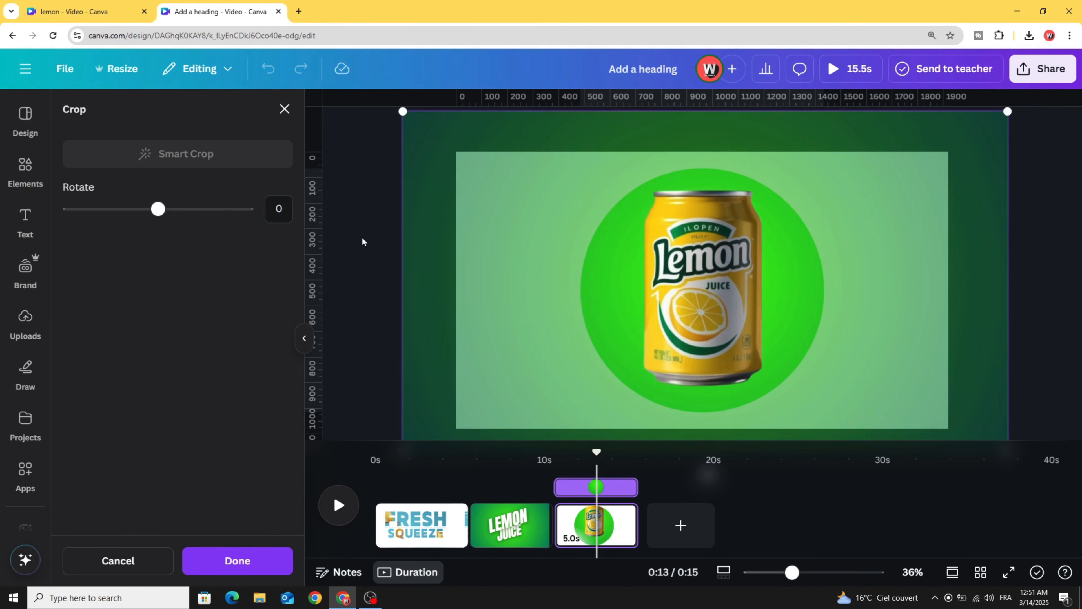
click(361, 244)
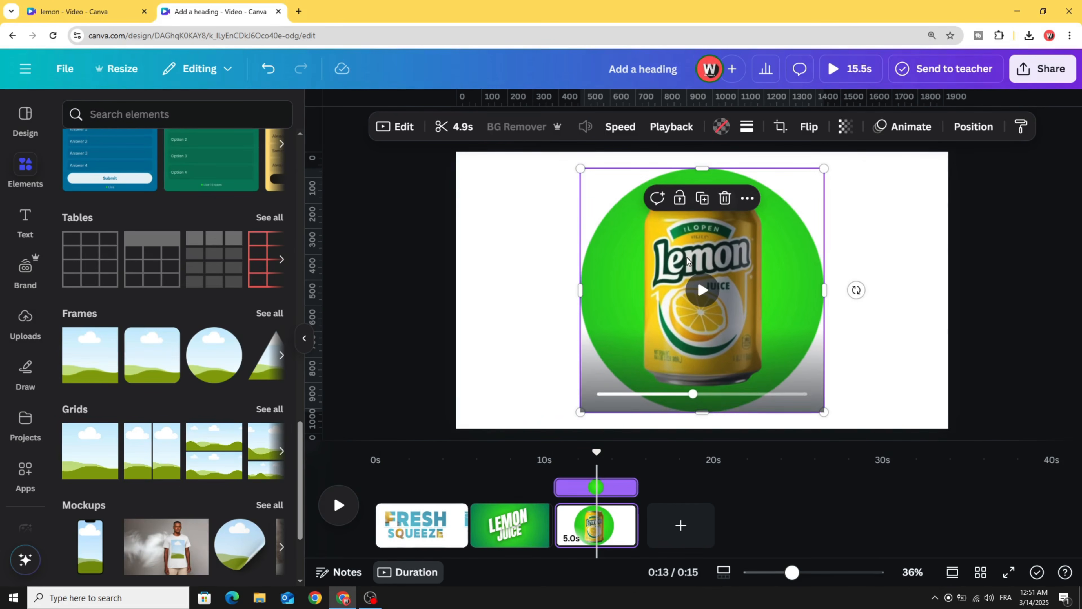
- Give the circled can video a Pop entrance animation with adjusted speed
click(908, 127)
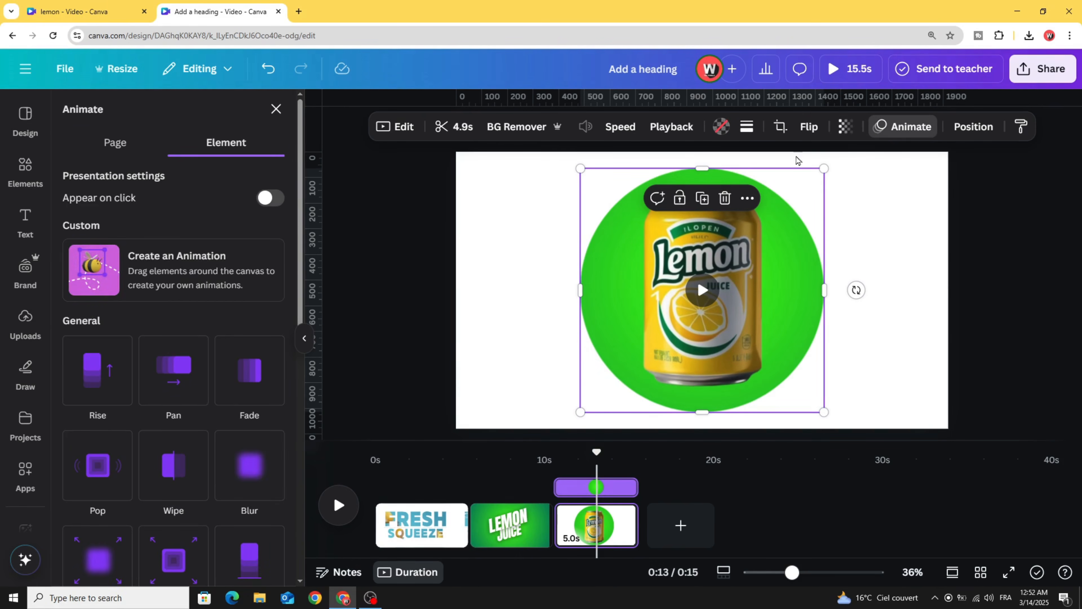
scroll(104, 317, down, 3)
click(94, 303)
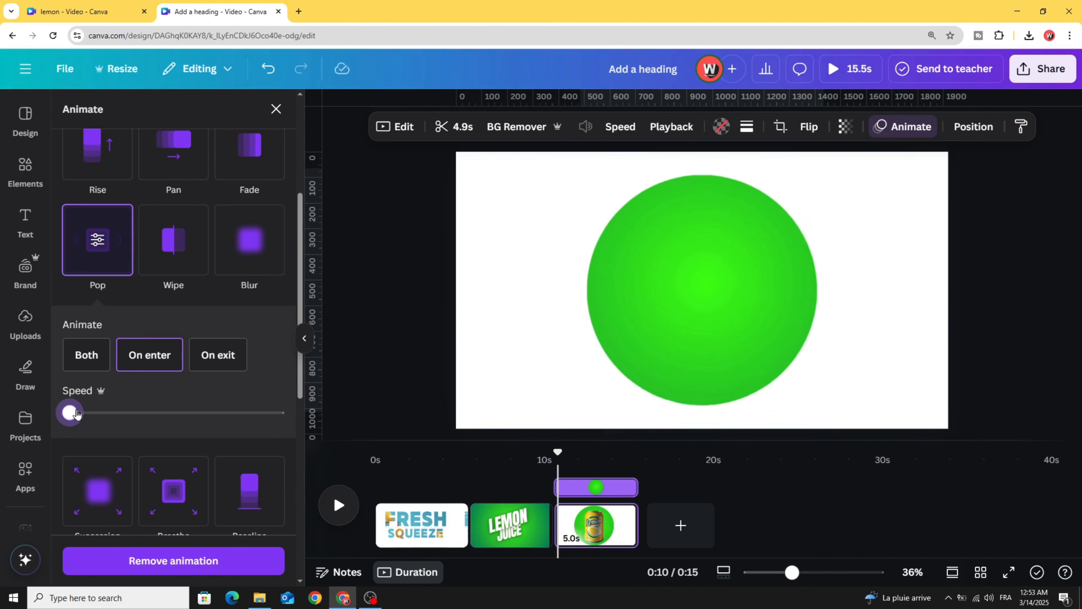
click(77, 413)
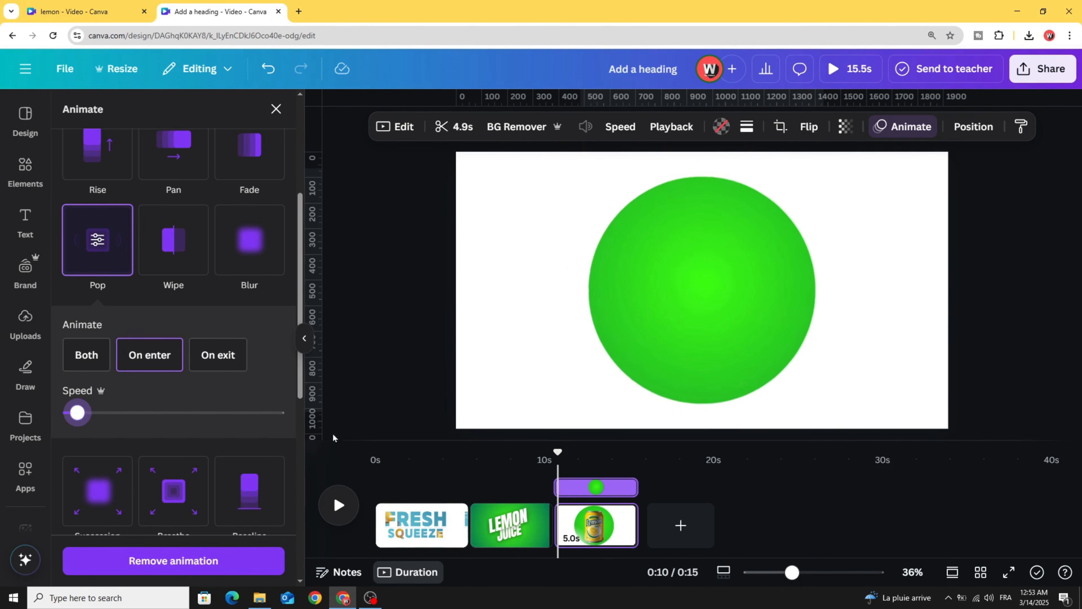
- Preview playback from the LEMON JUICE page, then add a blank fourth page
drag(558, 452, 552, 454)
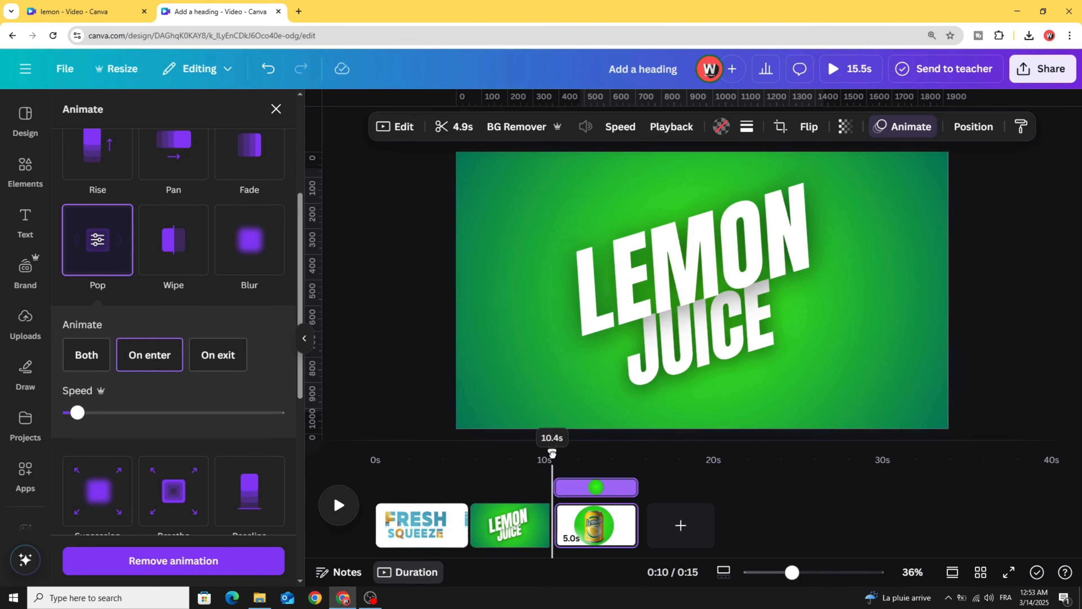
click(332, 506)
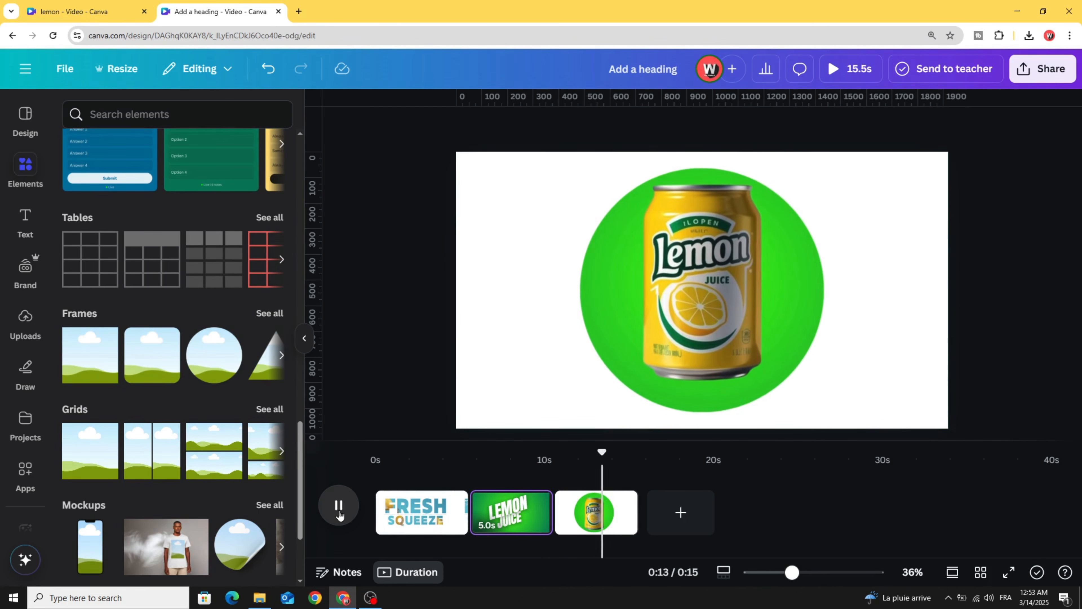
click(339, 510)
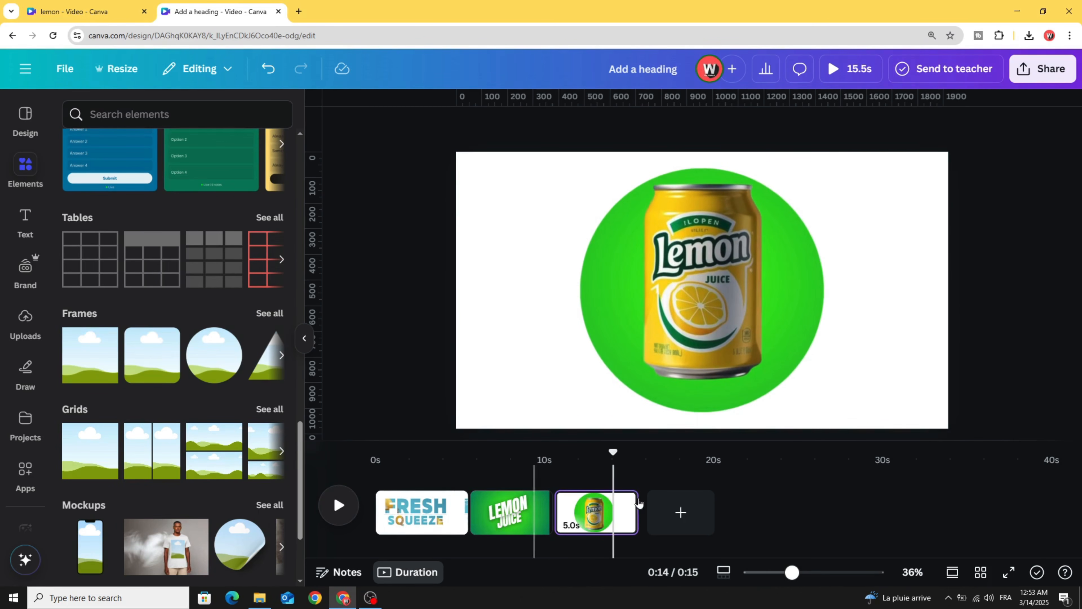
click(676, 510)
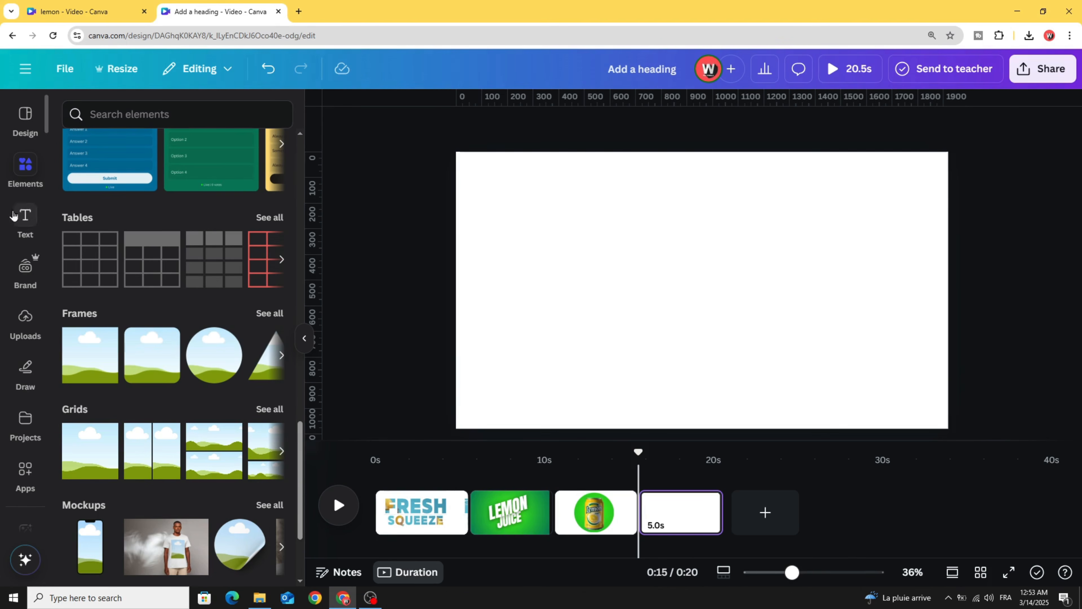
- Search Elements photos for LEMON and add the round lemon-slice photo
click(21, 172)
scroll(128, 174, up, 18)
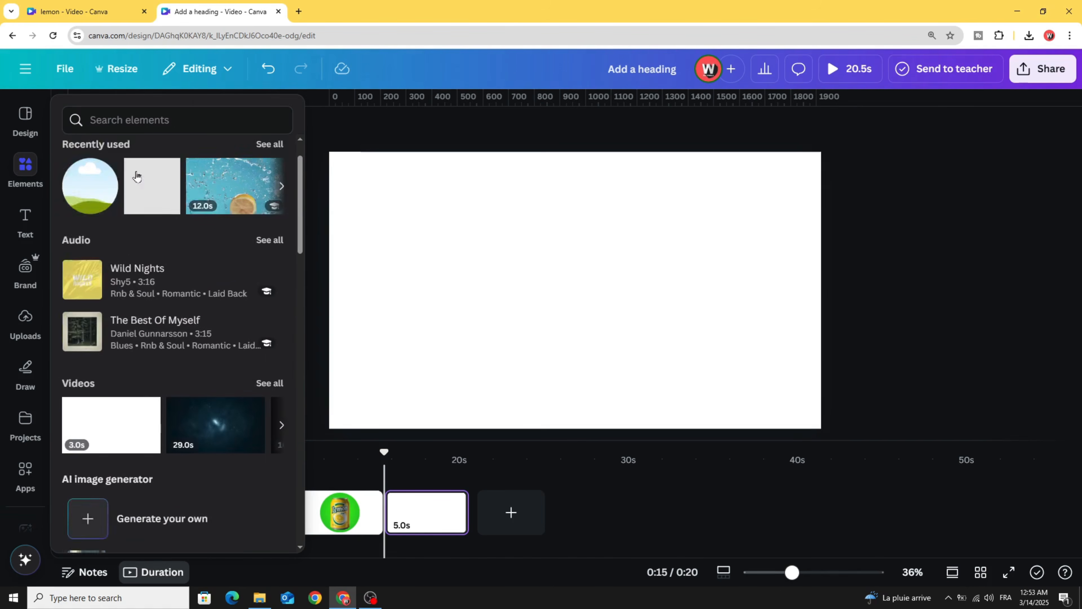
click(130, 113)
click(107, 177)
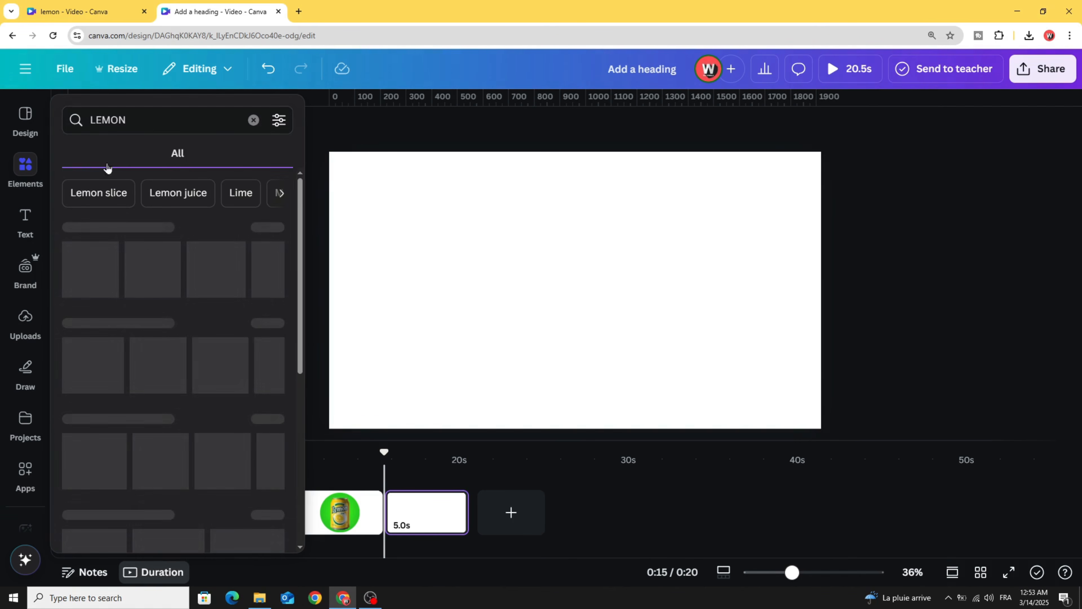
click(157, 154)
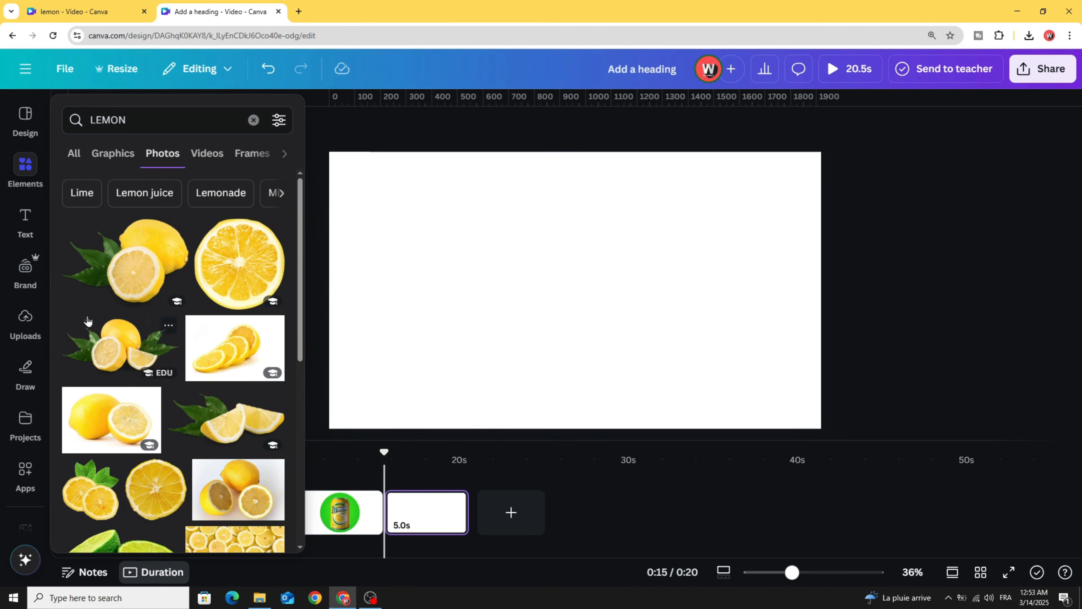
scroll(88, 320, down, 3)
scroll(87, 320, up, 3)
click(235, 262)
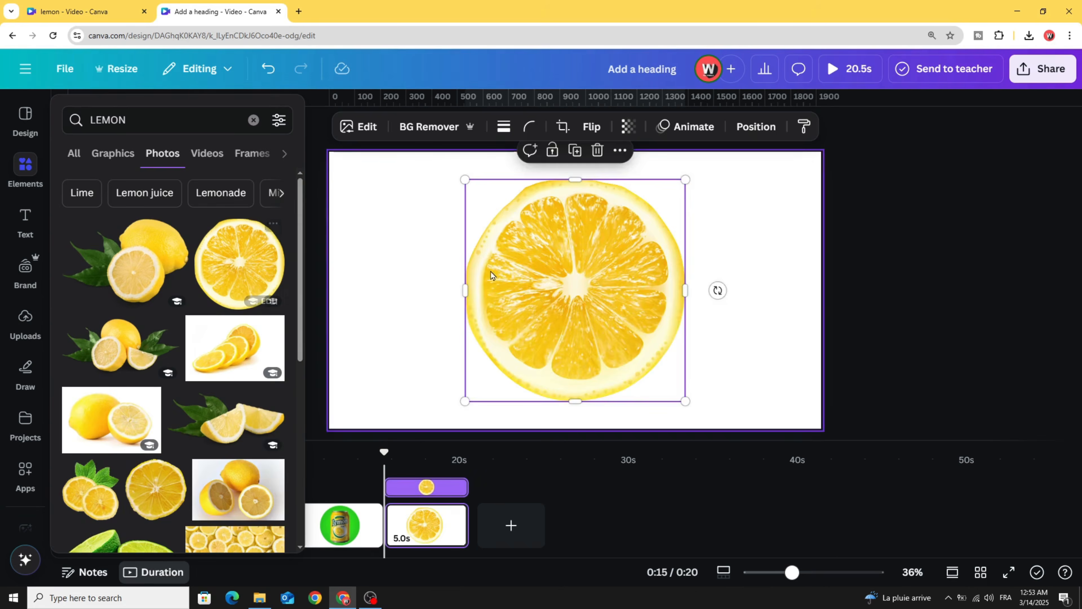
- Resize the lemon slice to about 708 × 714, partly off the top-left corner
drag(490, 275, 322, 198)
drag(514, 323, 471, 296)
drag(409, 250, 406, 256)
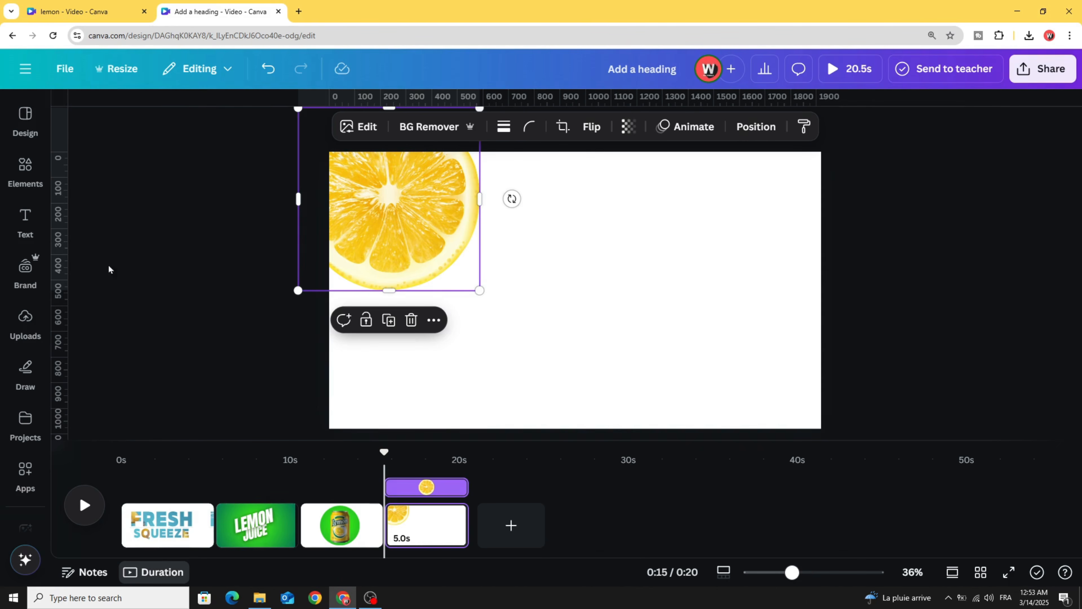
click(25, 322)
click(102, 217)
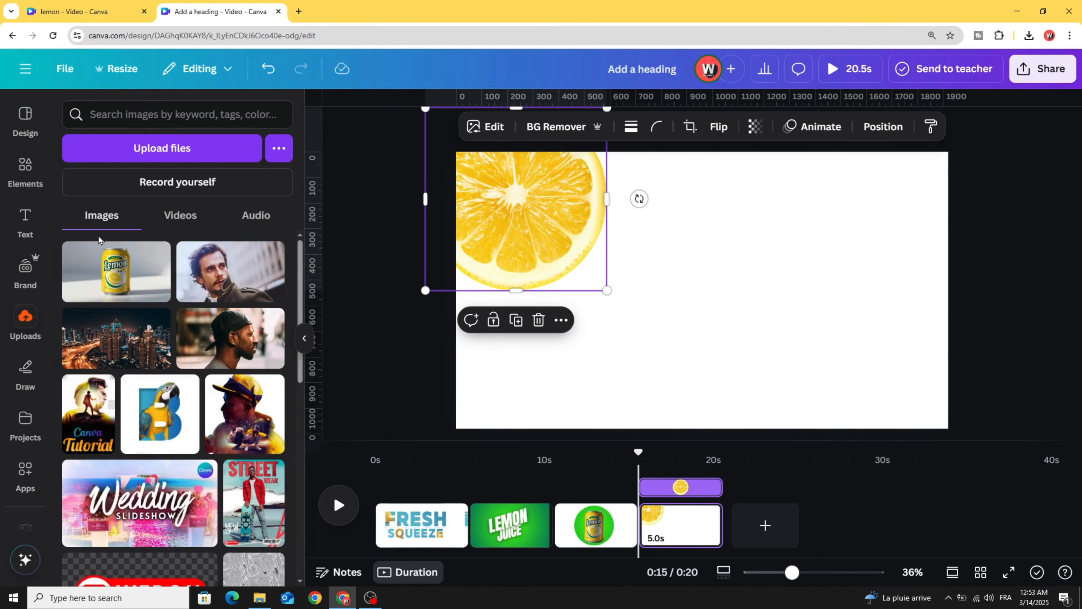
- Add the uploaded lemon-can photo to page four, remove its grey background and trim its frame
click(104, 260)
drag(615, 296, 648, 295)
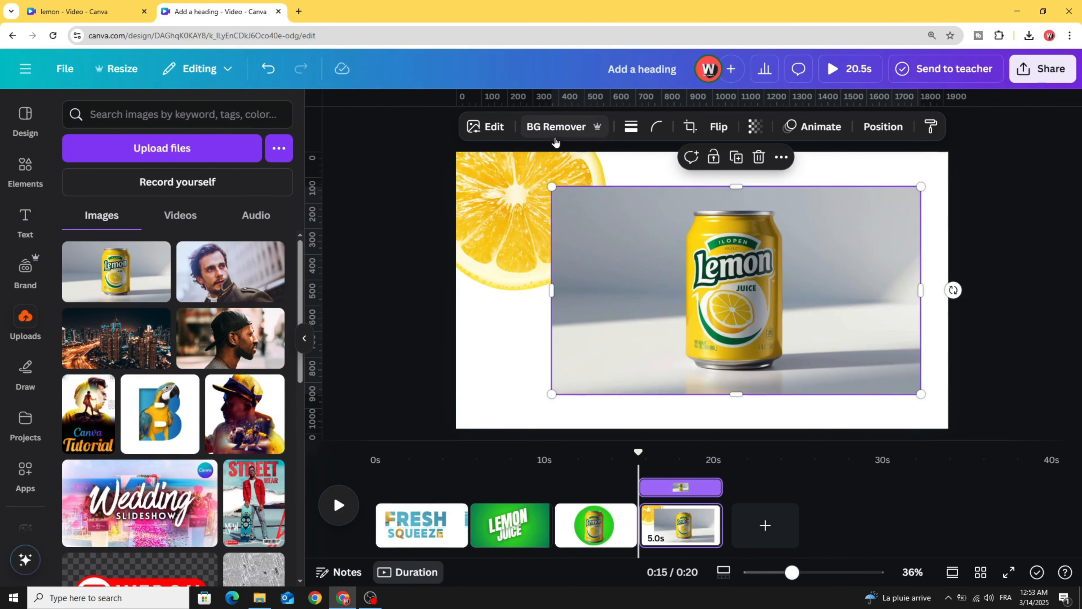
click(556, 128)
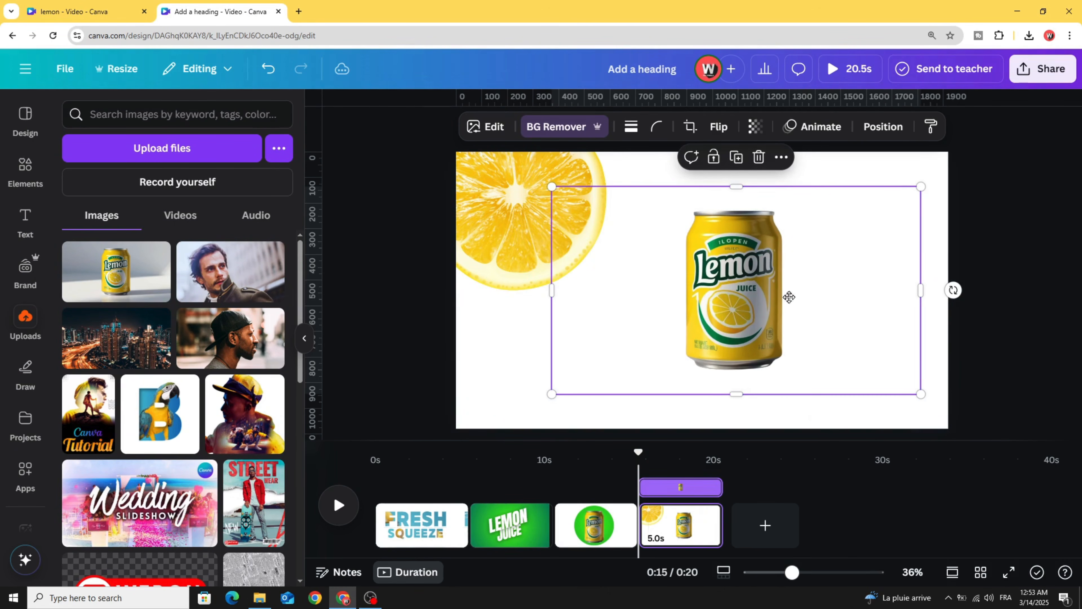
drag(789, 297, 857, 279)
drag(621, 304, 719, 304)
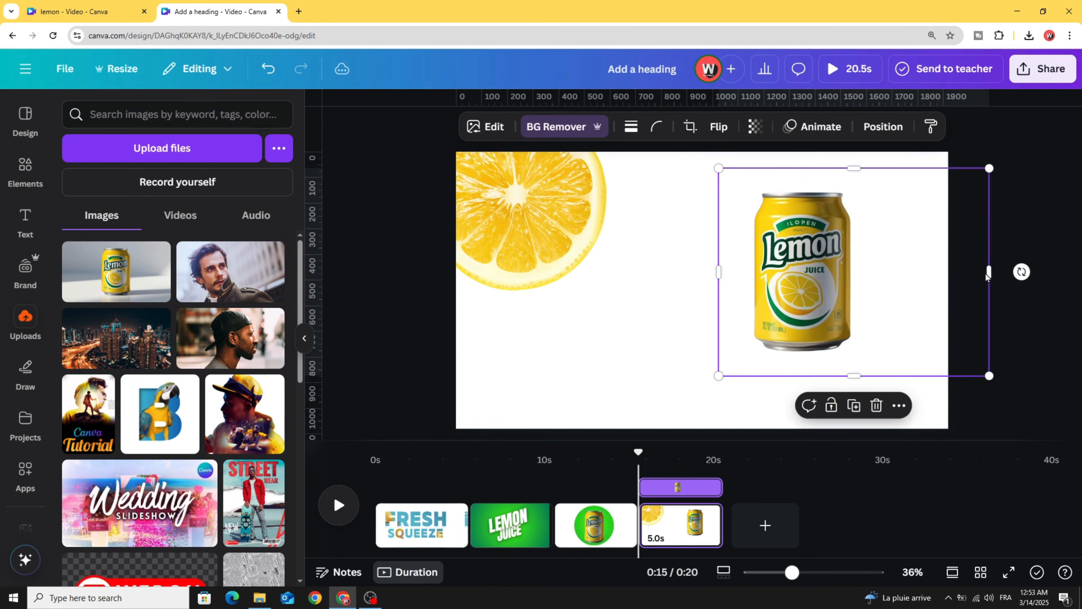
drag(989, 272, 900, 272)
- Enlarge the can, tilt it about -23° and run it off the right edge
drag(718, 376, 593, 518)
drag(897, 166, 926, 147)
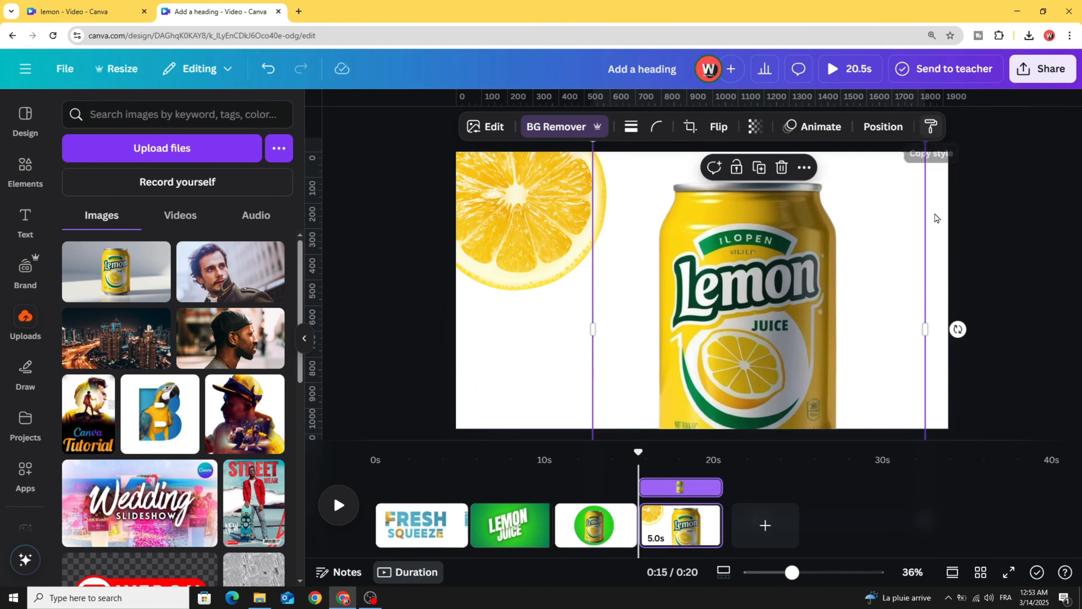
drag(957, 326, 941, 255)
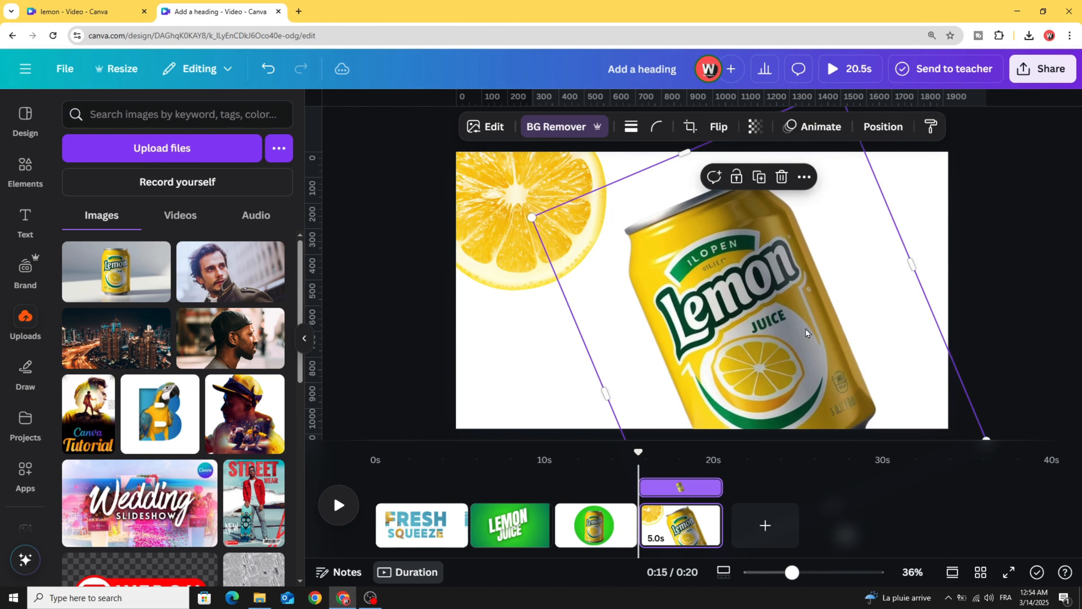
drag(770, 353, 902, 296)
drag(778, 256, 787, 278)
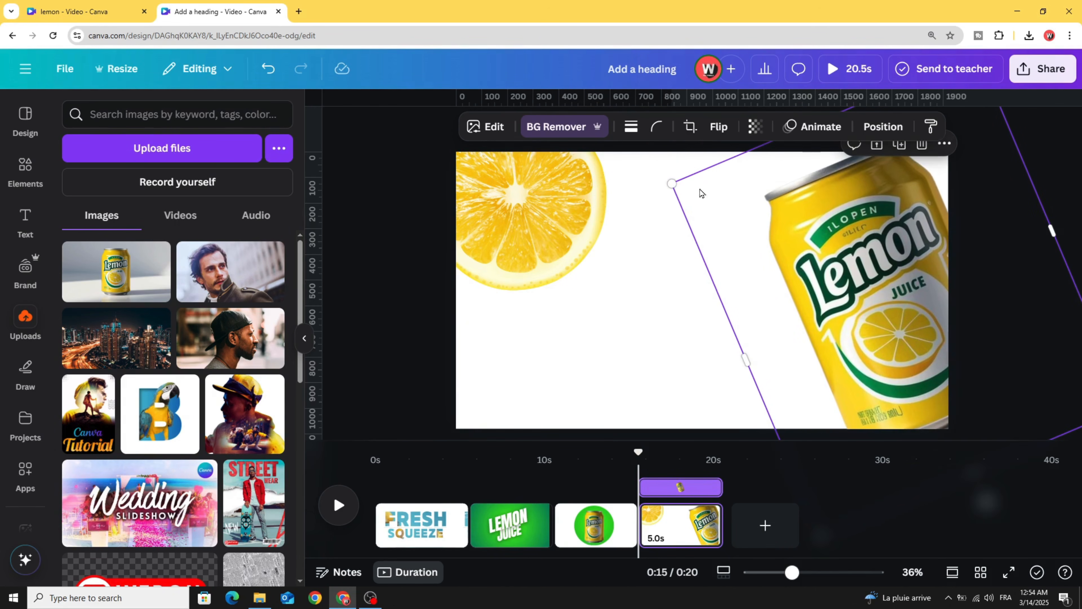
drag(668, 184, 657, 162)
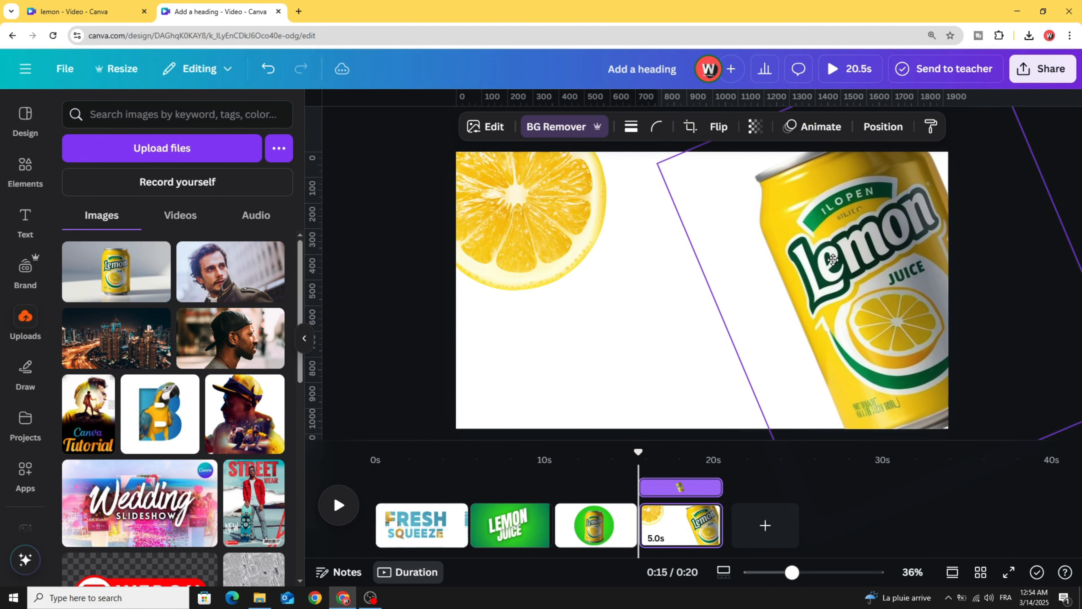
click(673, 312)
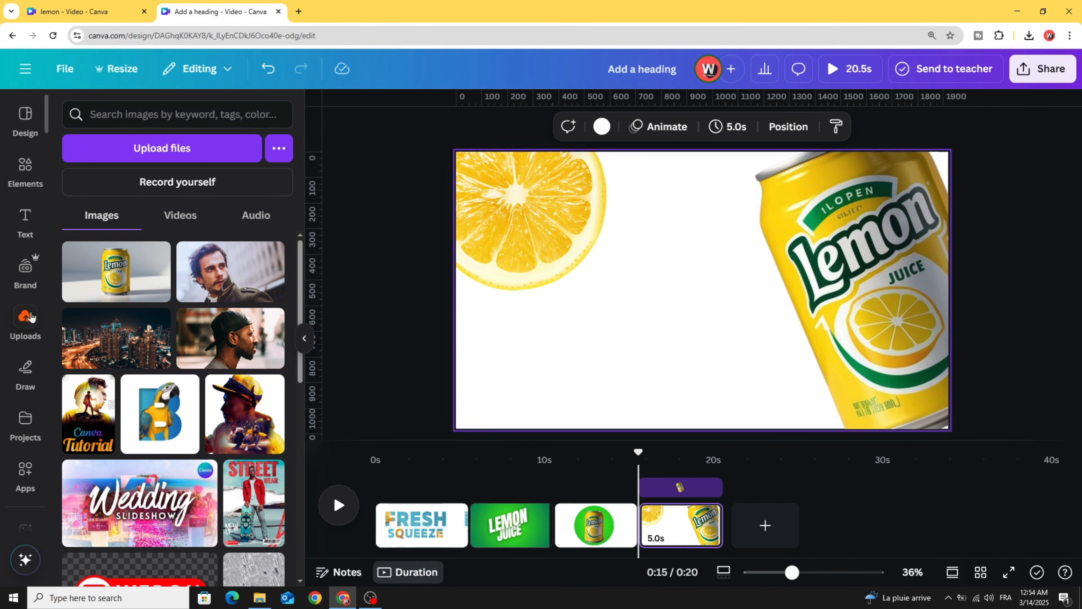
- Search the Apps library for 'TYP' and open the TypeGradient app
scroll(26, 320, down, 3)
click(23, 360)
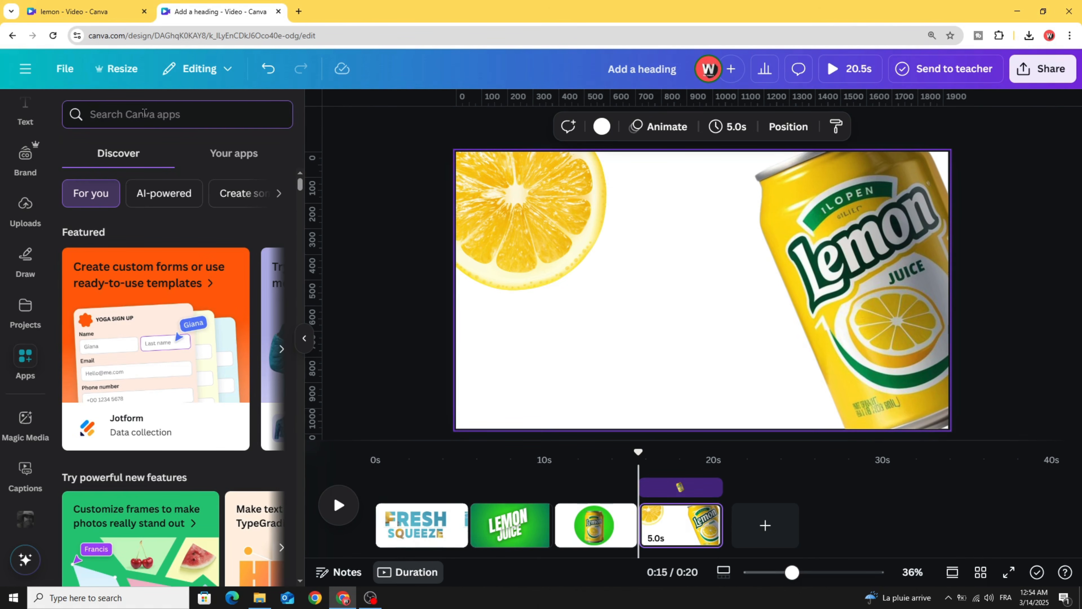
text(TYPE)
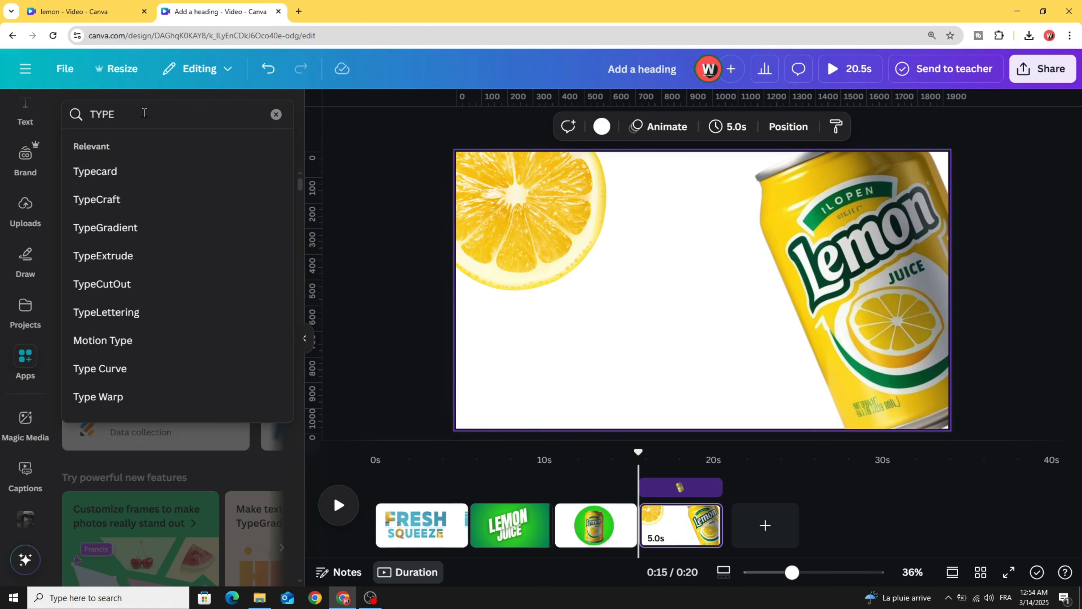
click(133, 229)
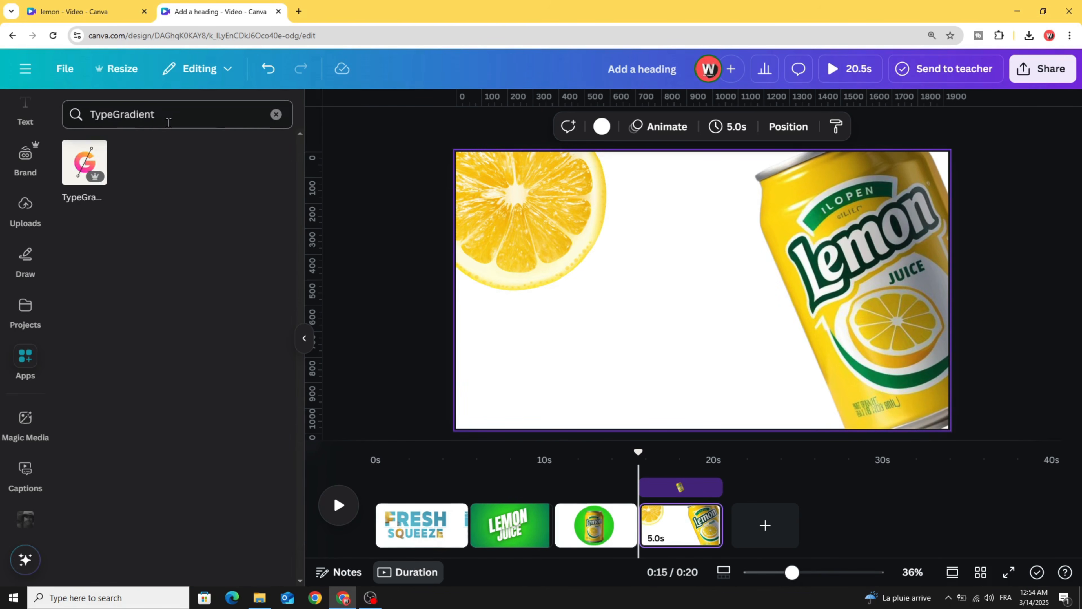
click(81, 162)
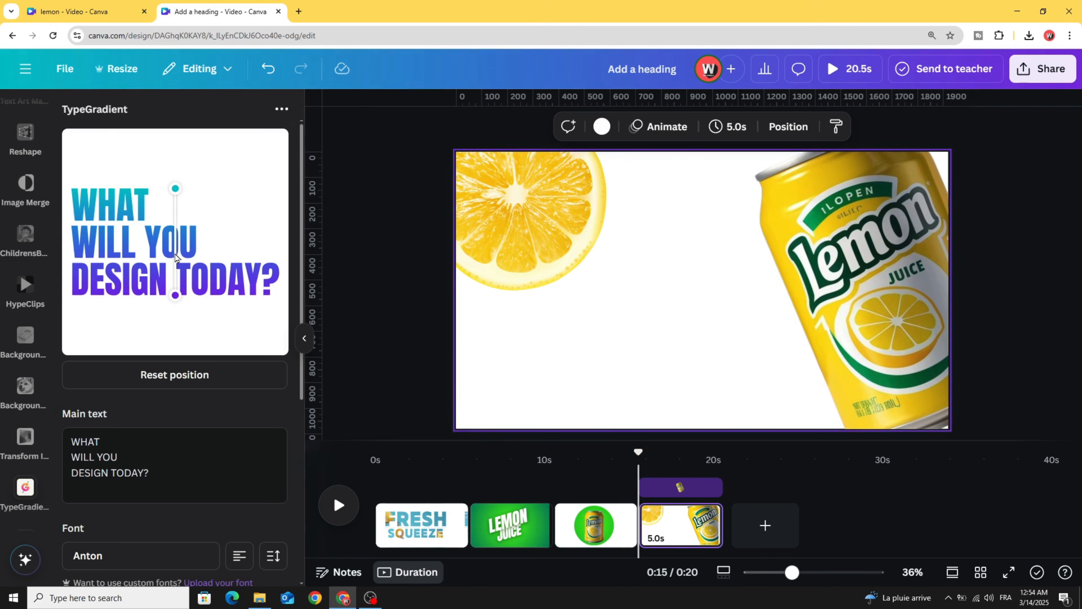
- Replace the TypeGradient sample text with CITRUS
drag(178, 473, 82, 445)
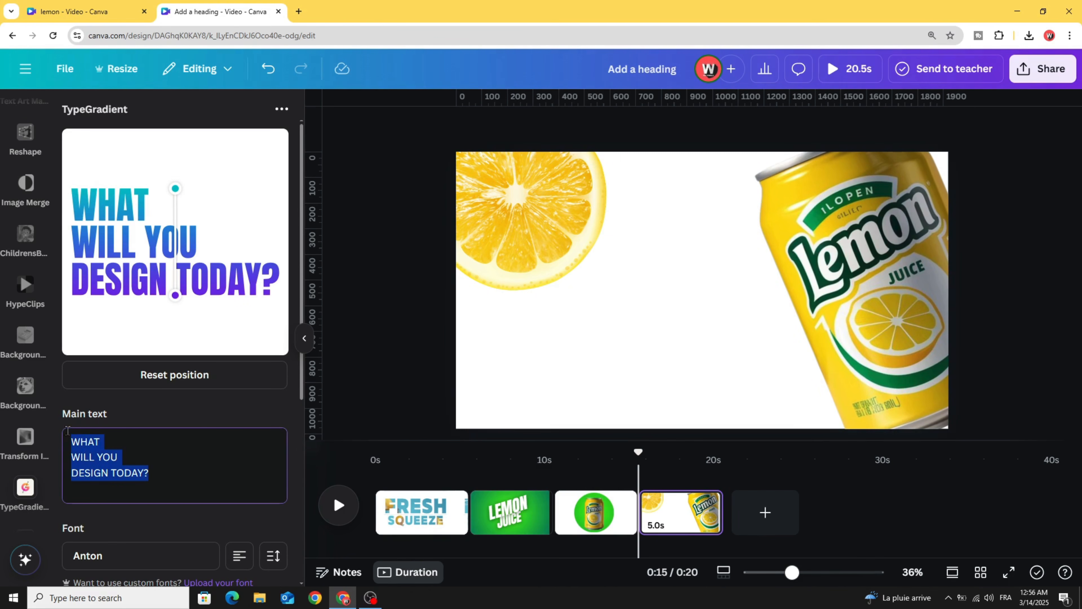
text(CI)
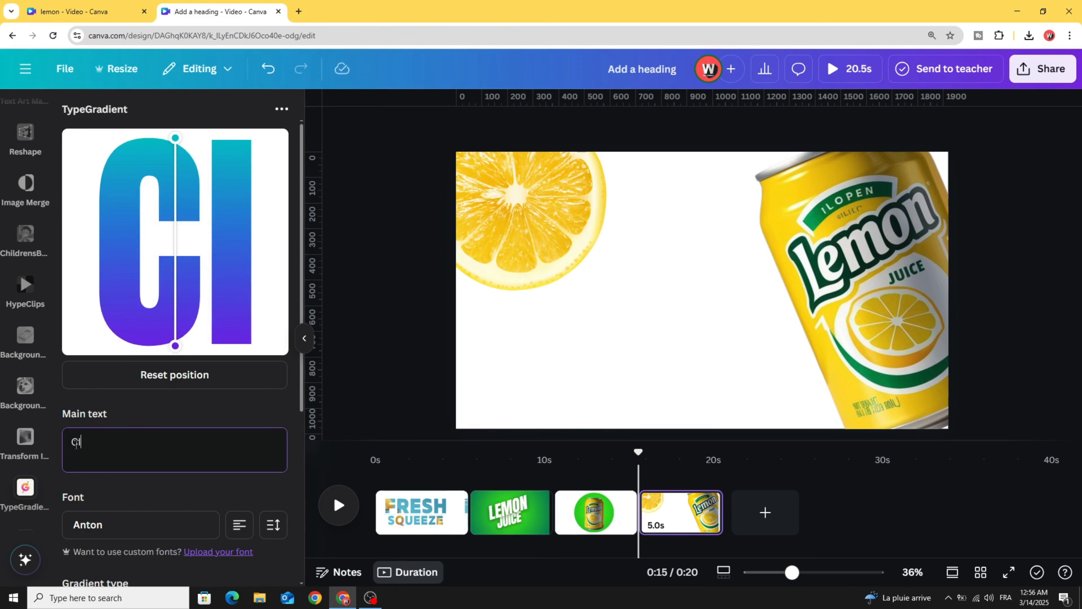
text(TRUS)
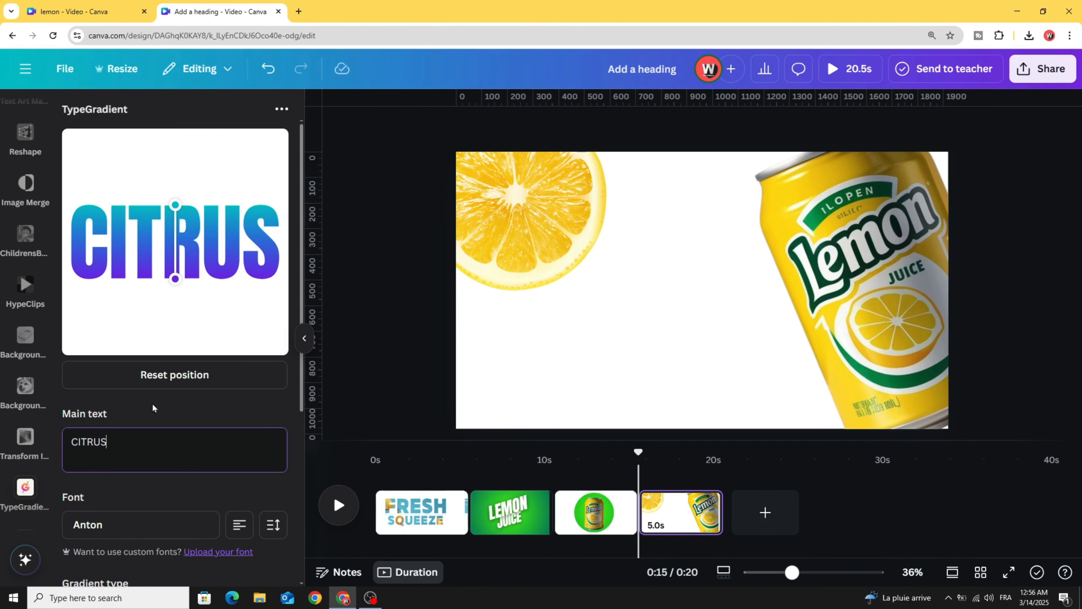
scroll(158, 397, down, 3)
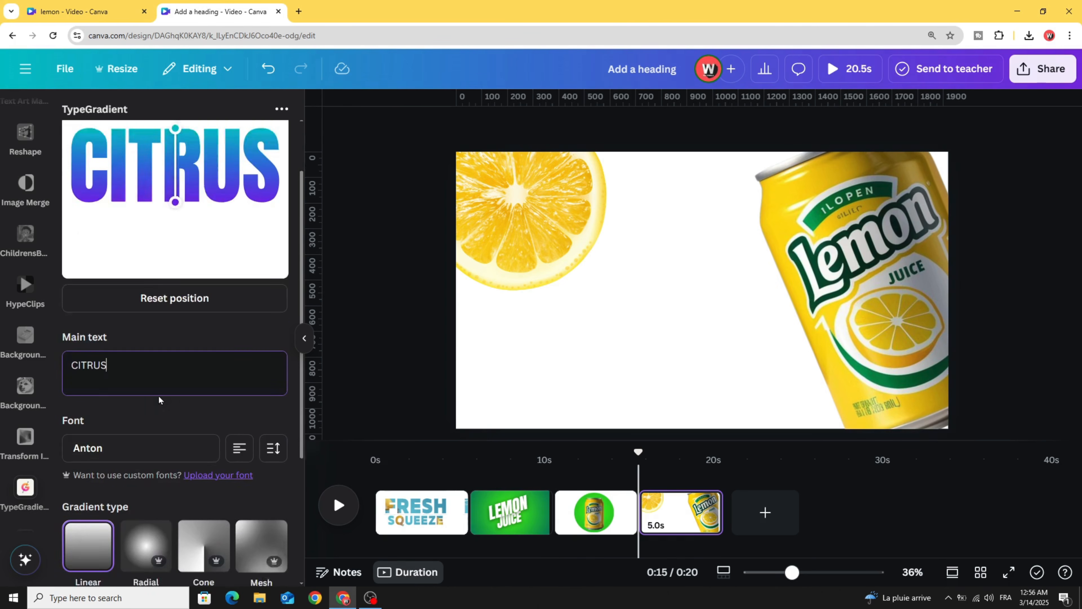
scroll(141, 417, down, 3)
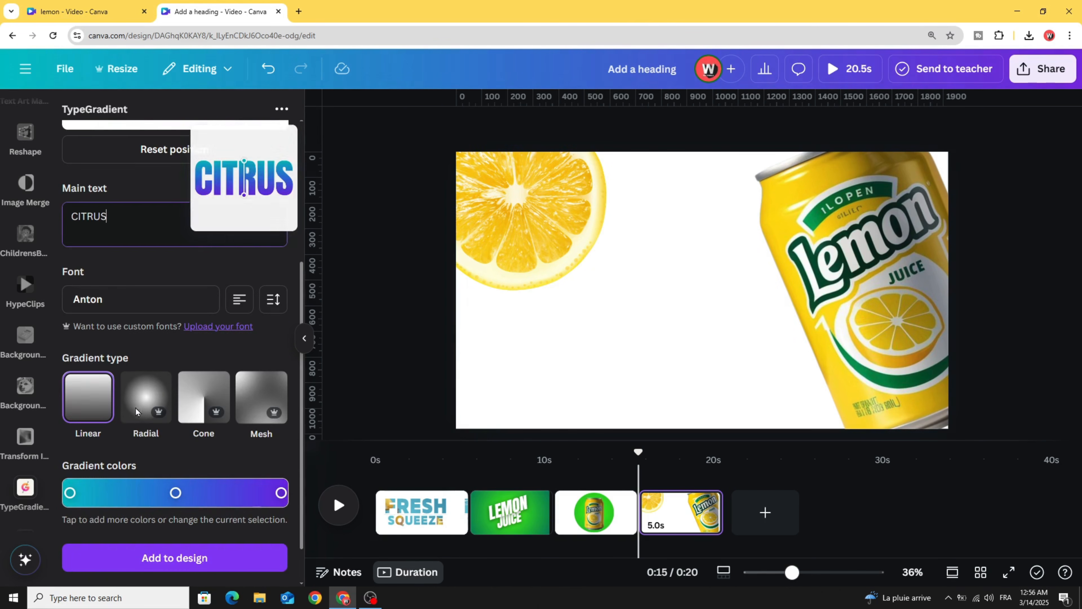
- Delete the middle gradient stop, make the left stop bright yellow and the right green, and move yellow inward
click(176, 493)
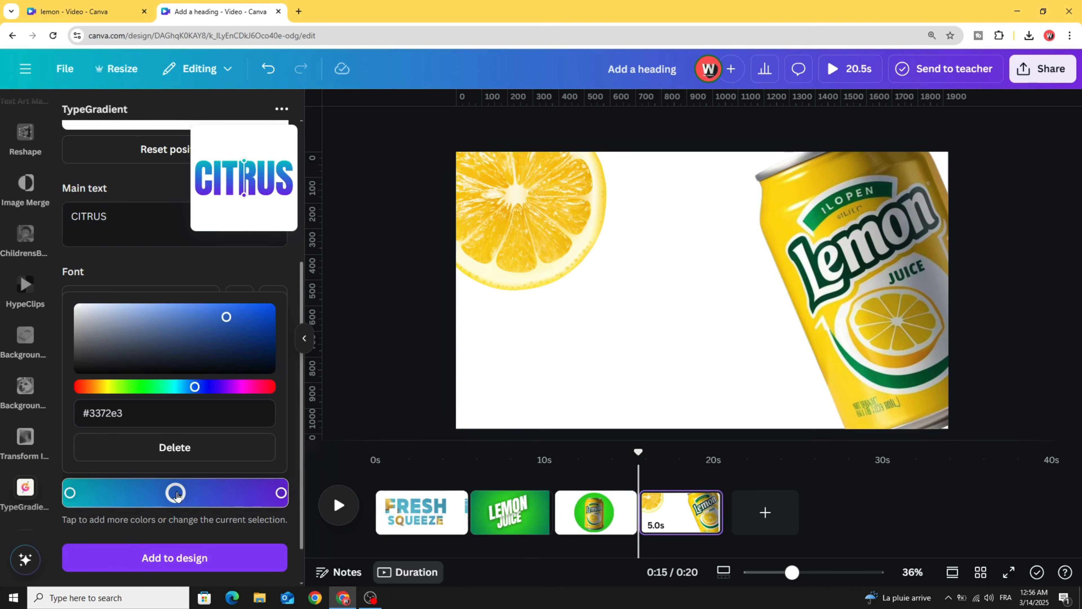
click(181, 448)
click(70, 493)
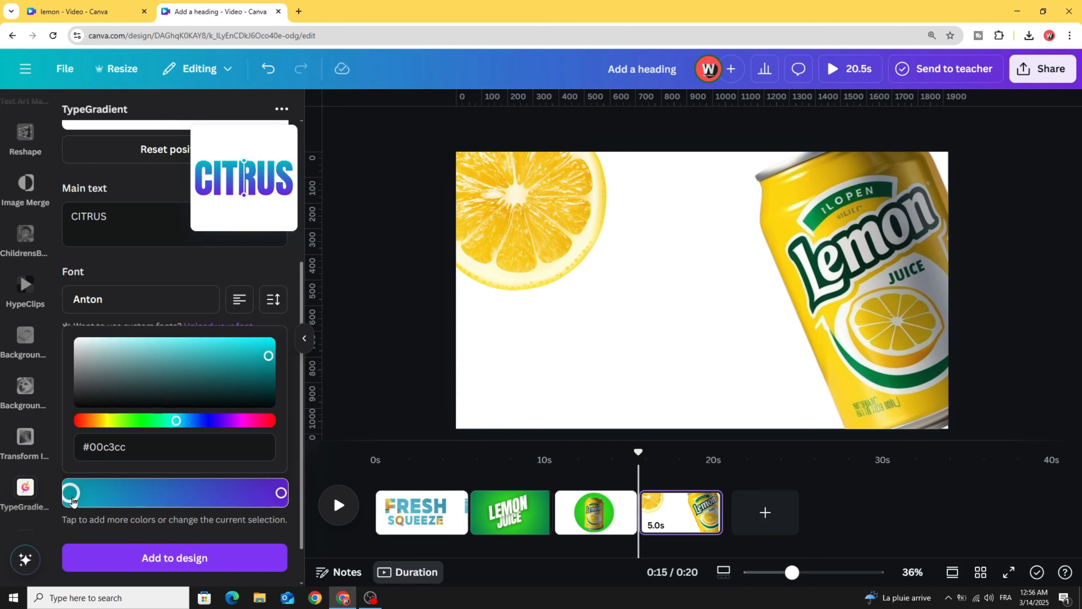
click(113, 422)
click(266, 346)
click(281, 494)
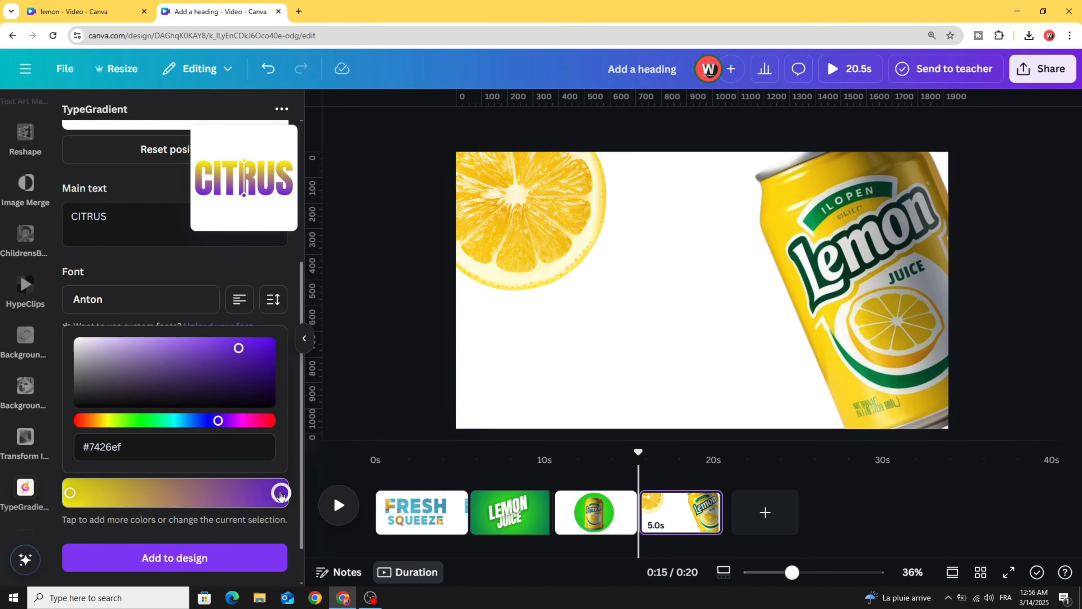
click(158, 421)
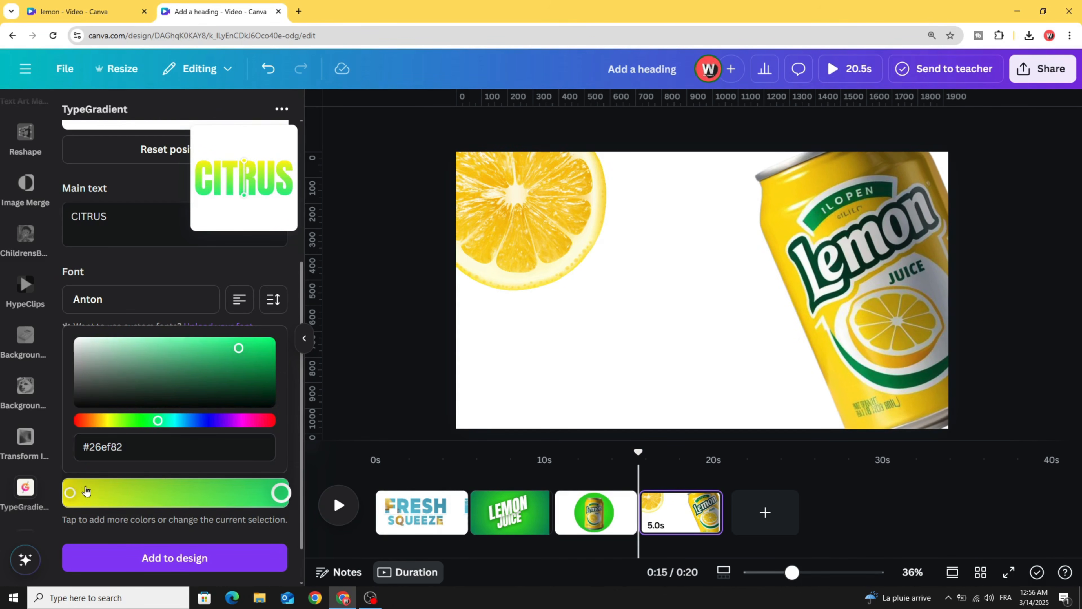
drag(71, 492, 88, 493)
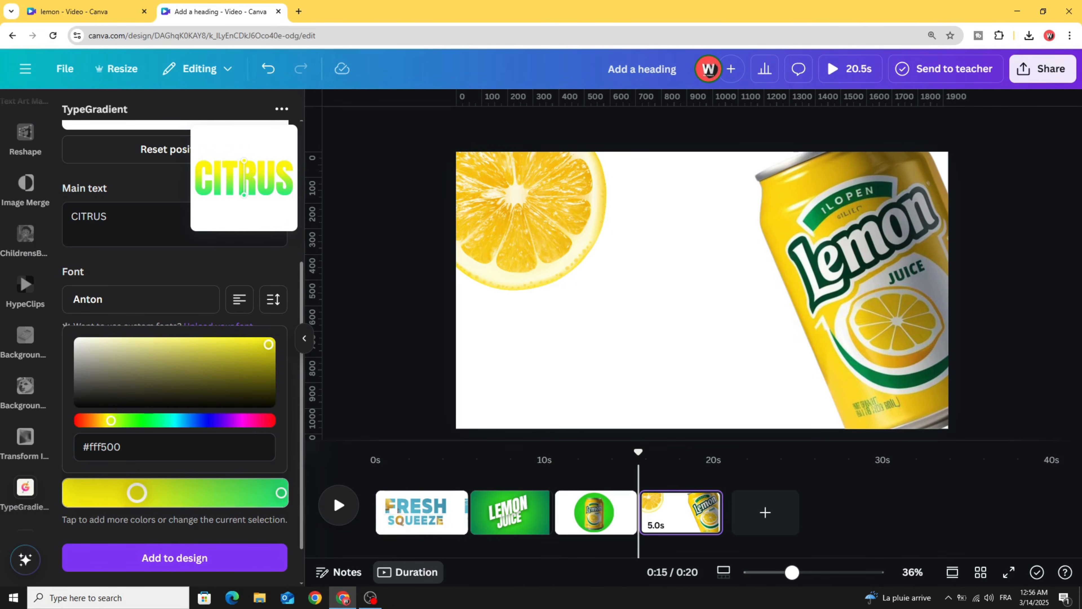
scroll(177, 303, down, 2)
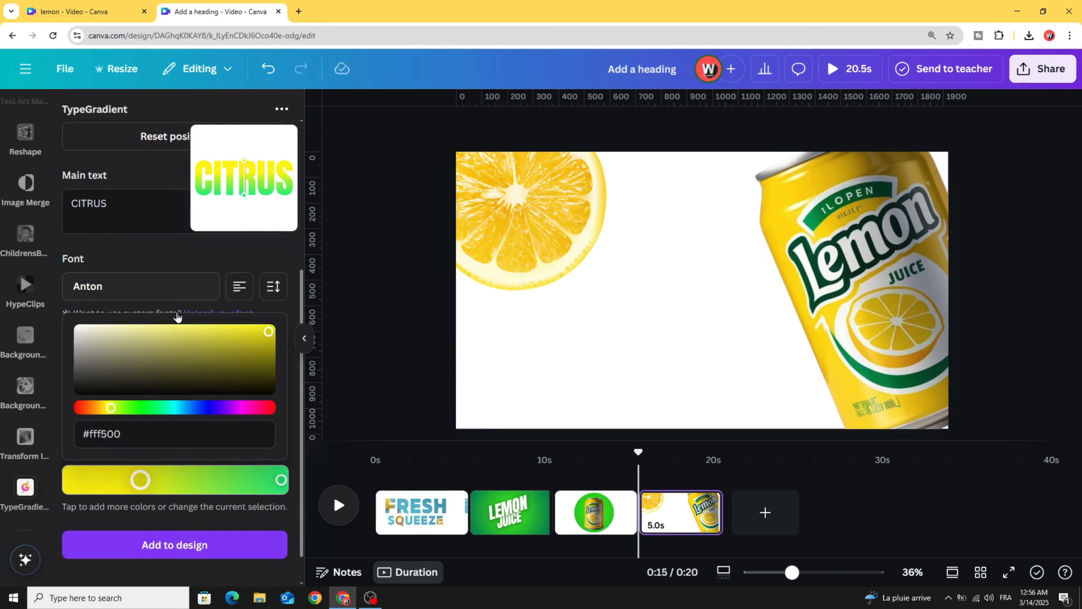
- Add CITRUS to page four, shrink it, and deepen its yellow stop to #c4bd00
click(191, 517)
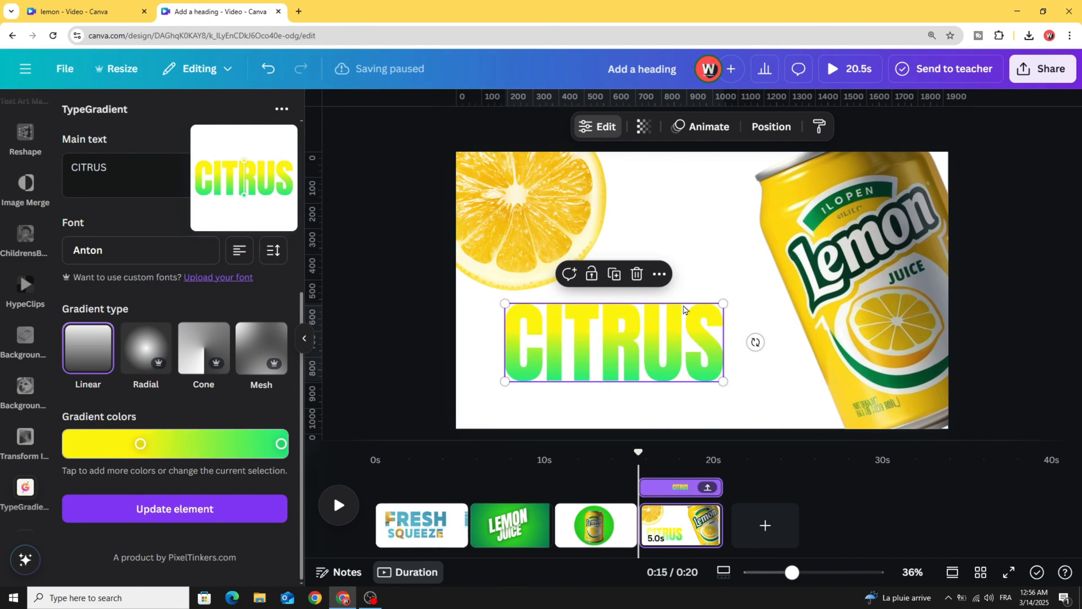
drag(722, 303, 681, 314)
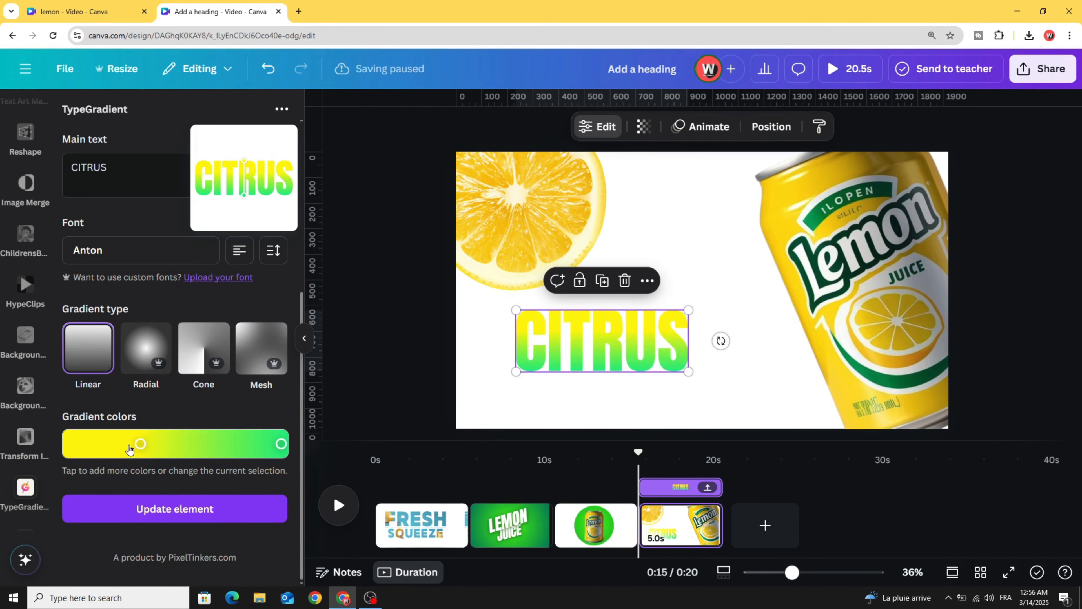
drag(136, 449, 114, 440)
drag(266, 299, 268, 308)
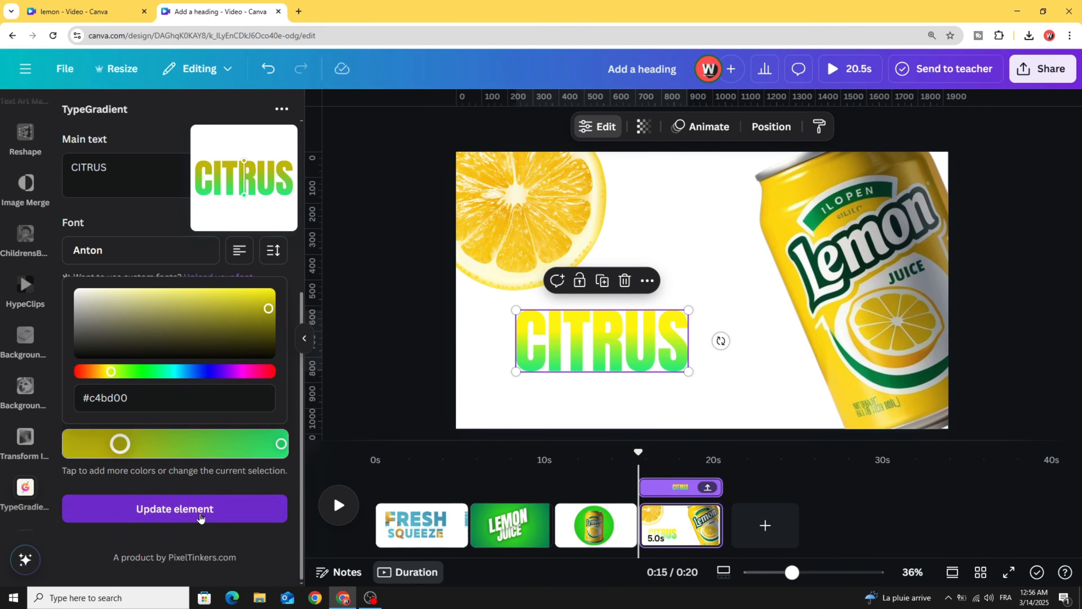
click(175, 509)
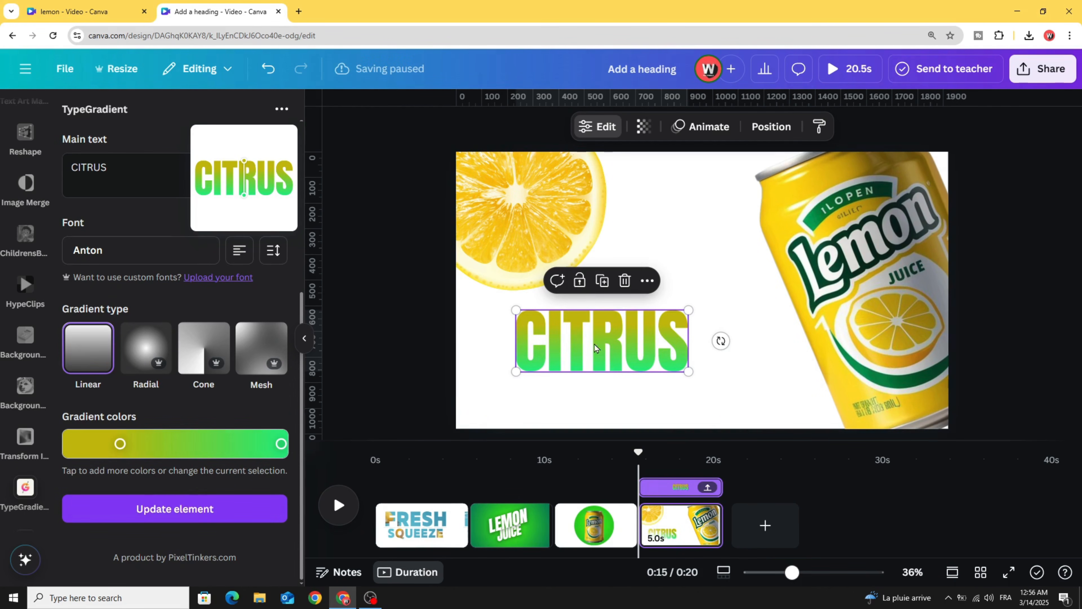
- Shrink and reposition CITRUS, then duplicate it and change the copy's text to BURST
drag(688, 310, 668, 317)
drag(578, 352, 587, 394)
click(608, 274)
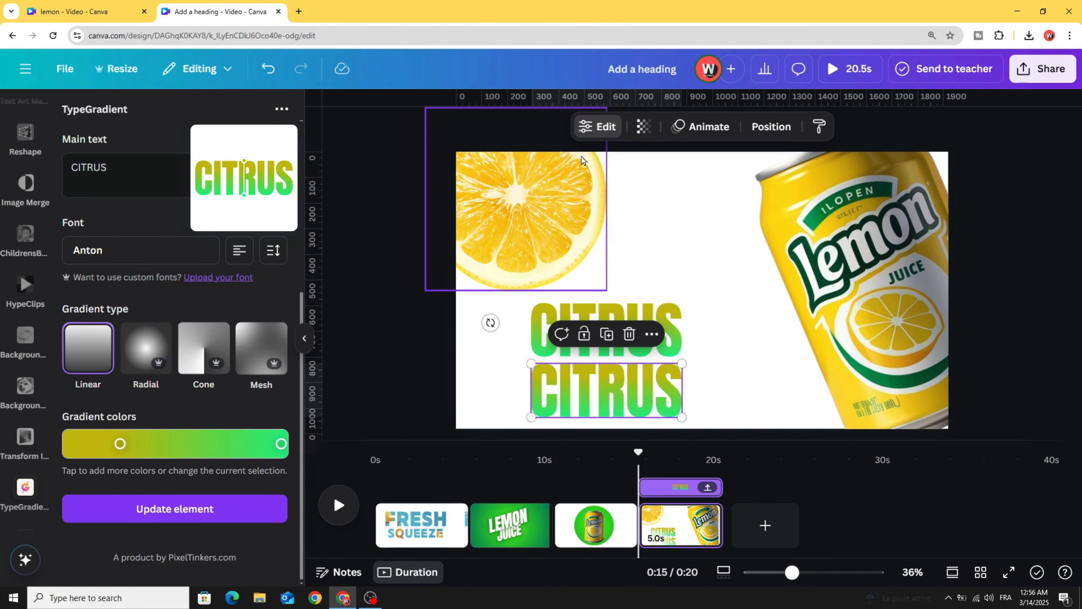
scroll(213, 293, up, 3)
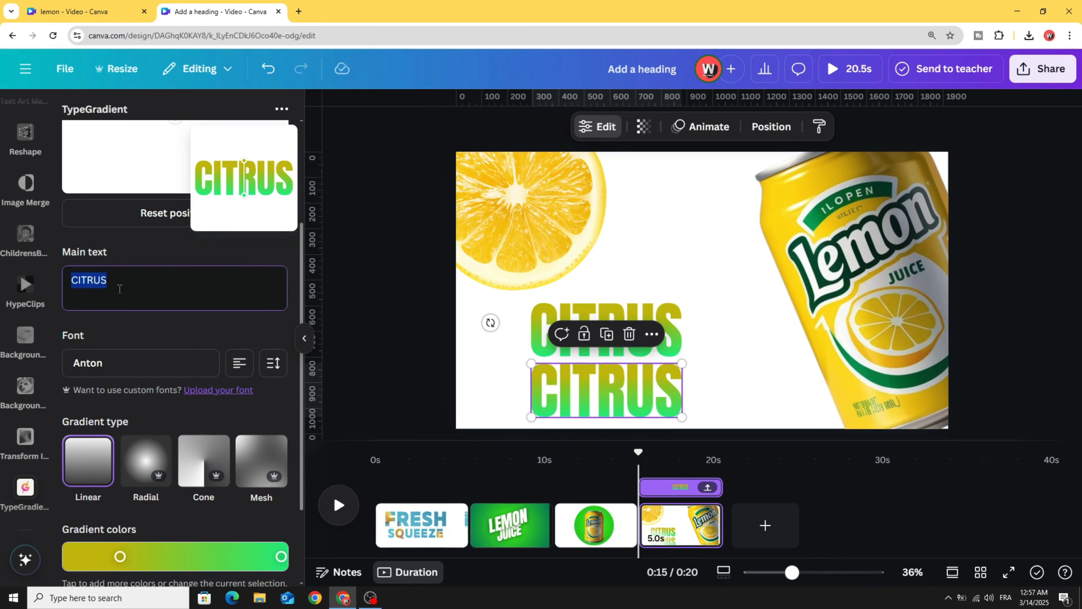
text(B)
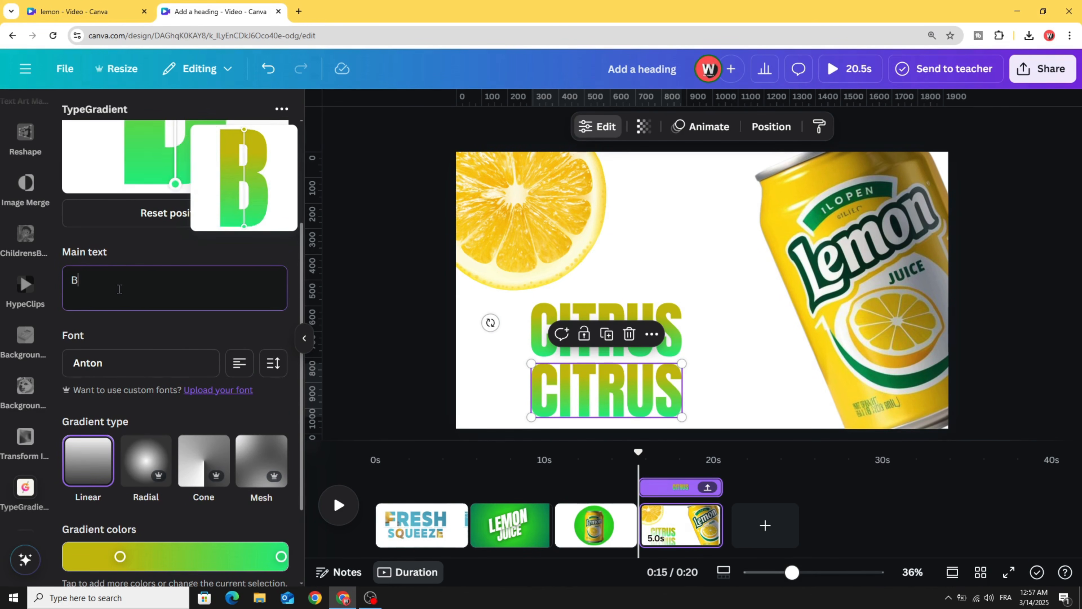
text(URST)
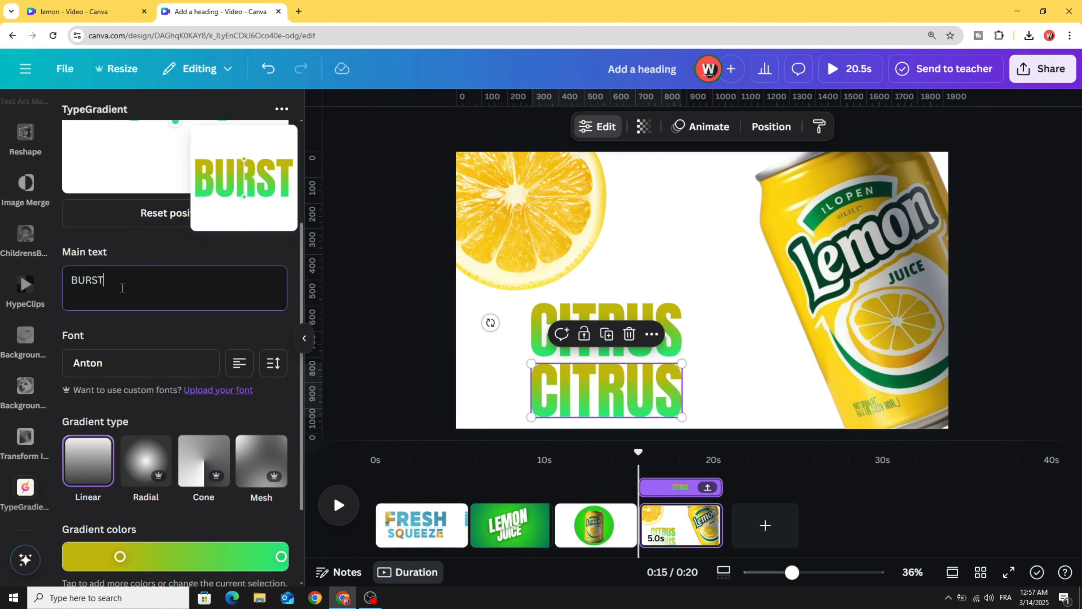
scroll(129, 291, up, 1)
scroll(131, 292, down, 3)
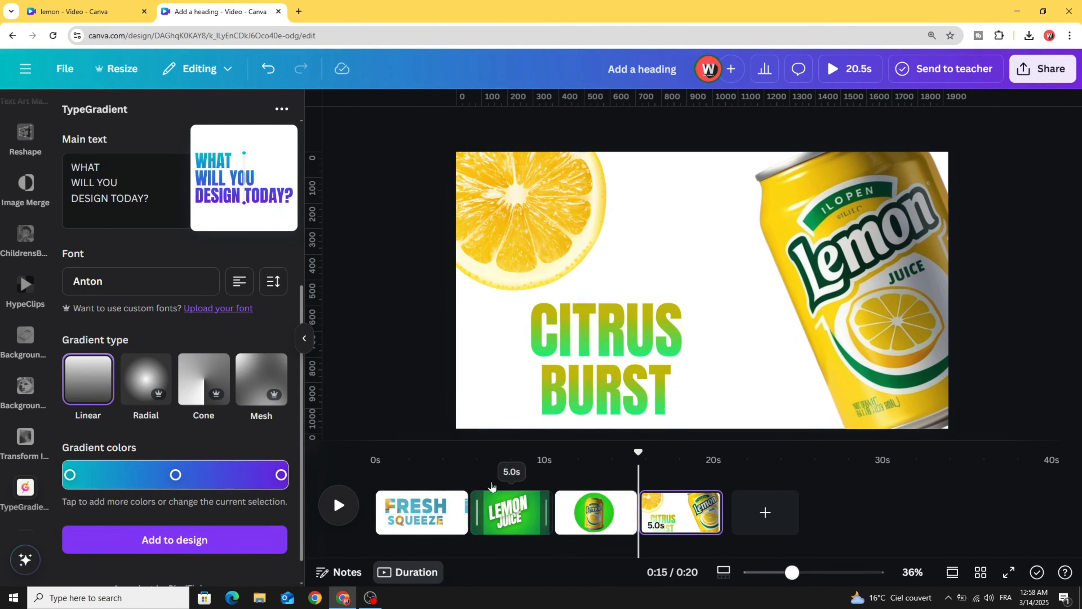
click(605, 340)
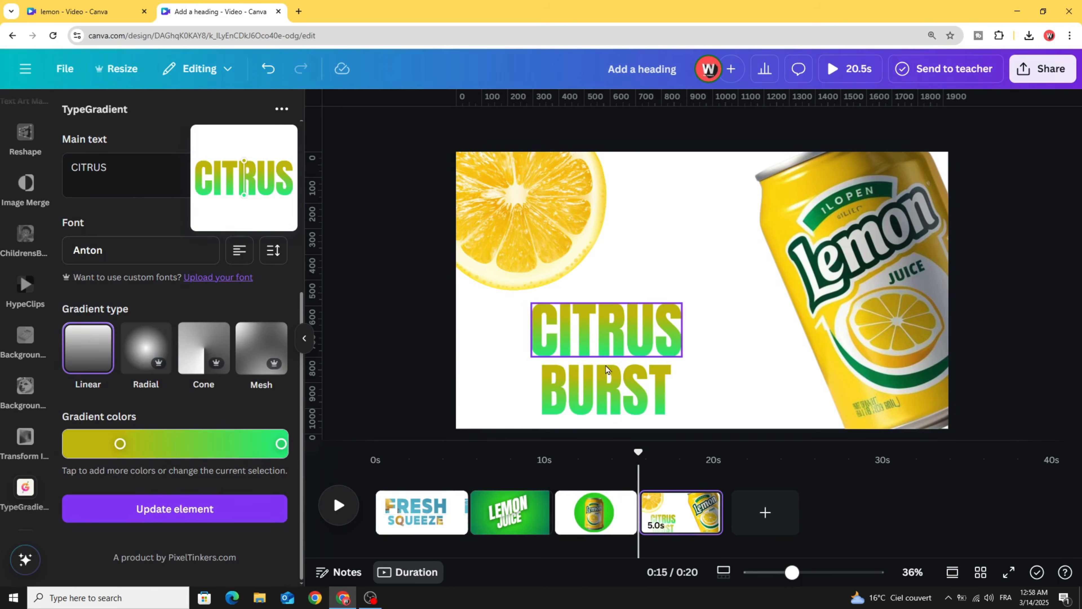
- Move the lemon can to the top of the Layers list and place BURST just below CITRUS
drag(607, 389, 609, 368)
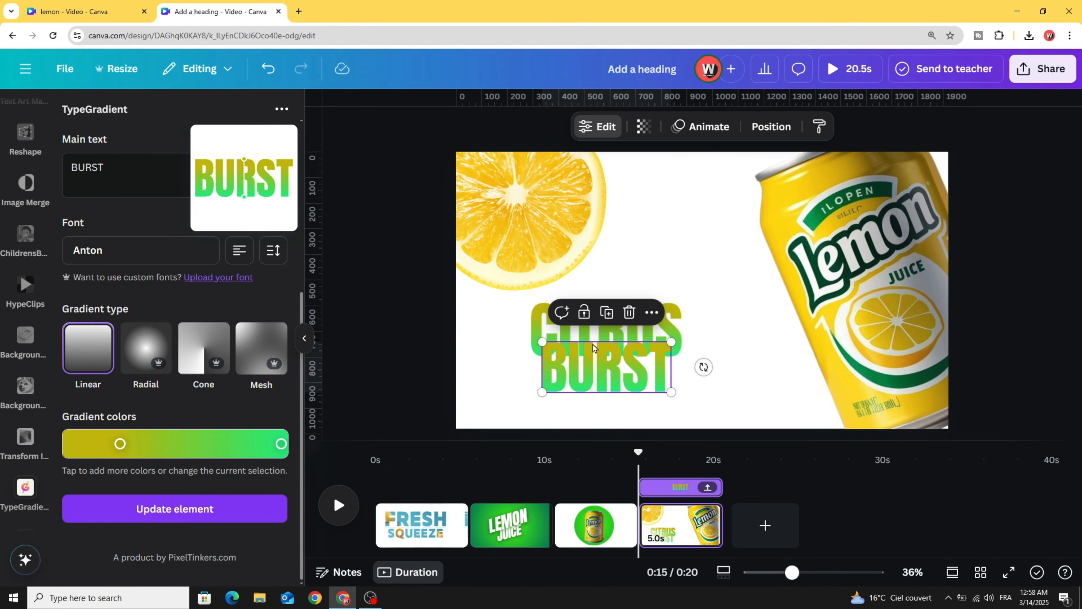
right_click(594, 345)
mouse_move(692, 369)
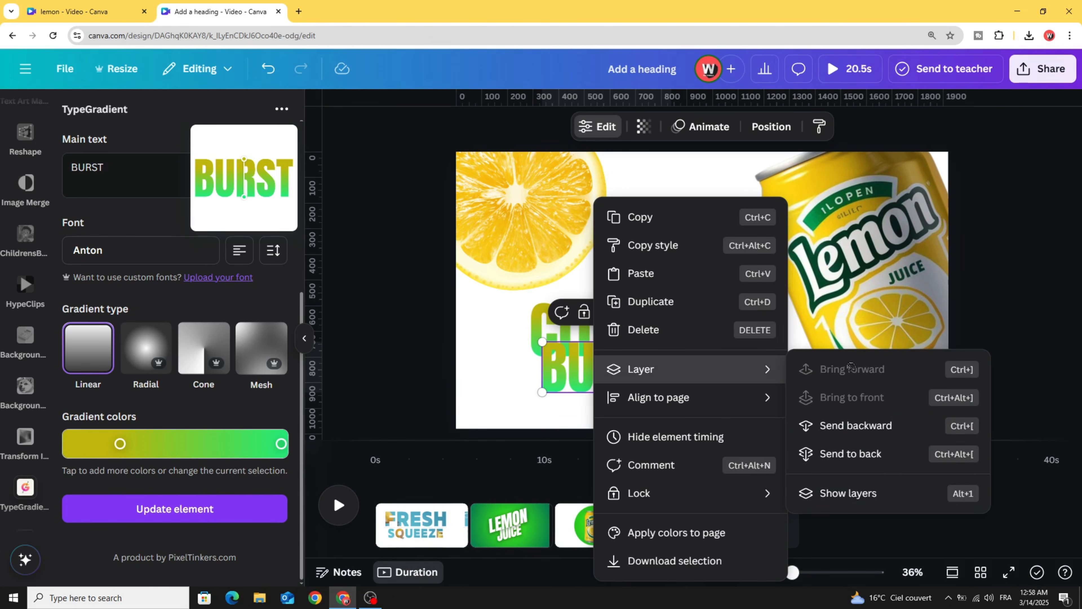
click(869, 493)
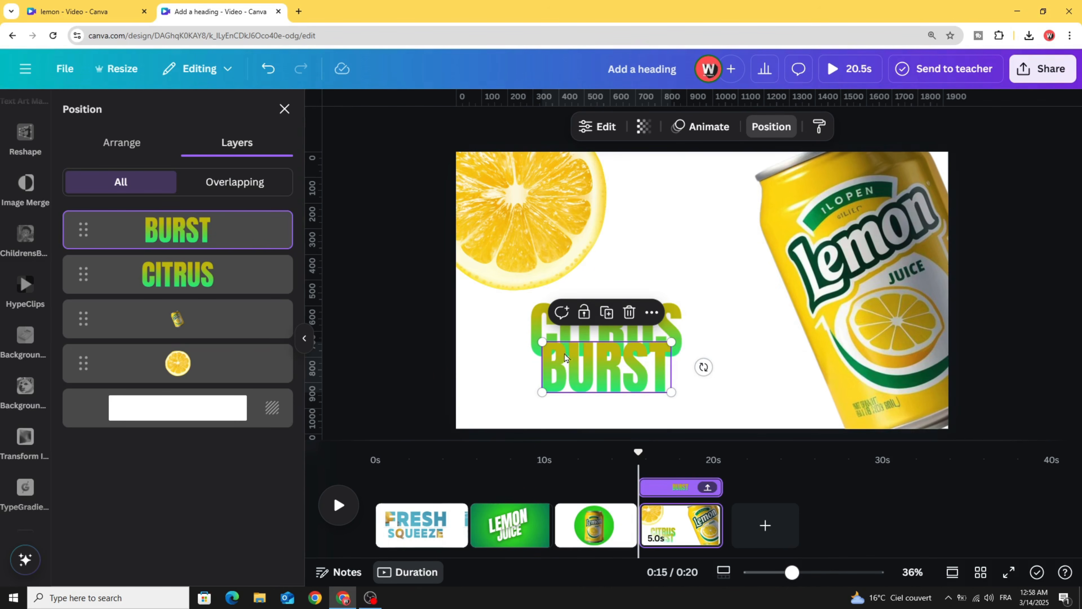
drag(220, 325, 238, 224)
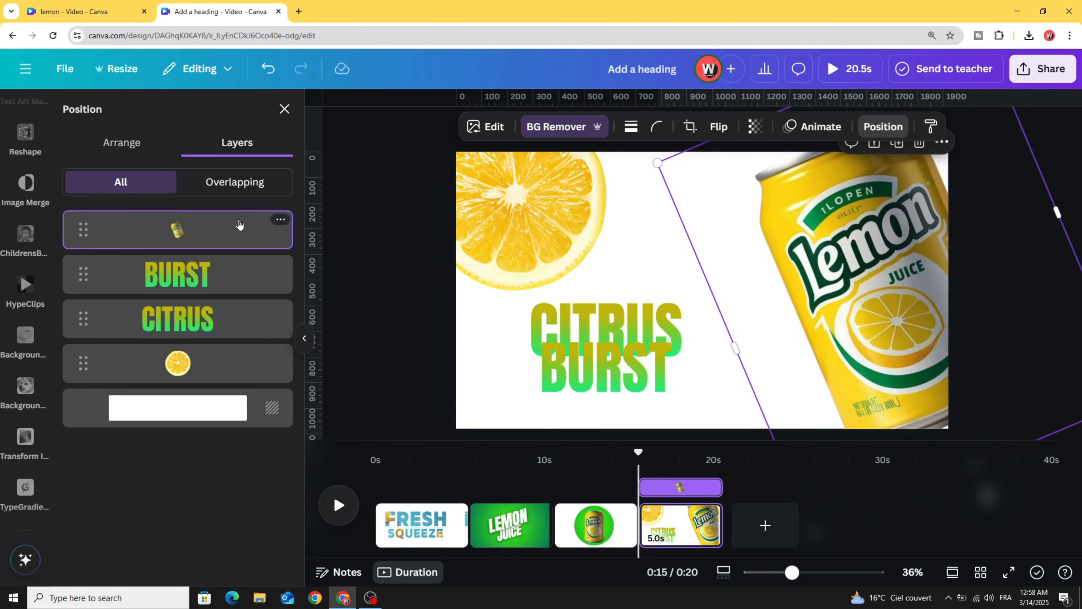
drag(599, 366, 597, 389)
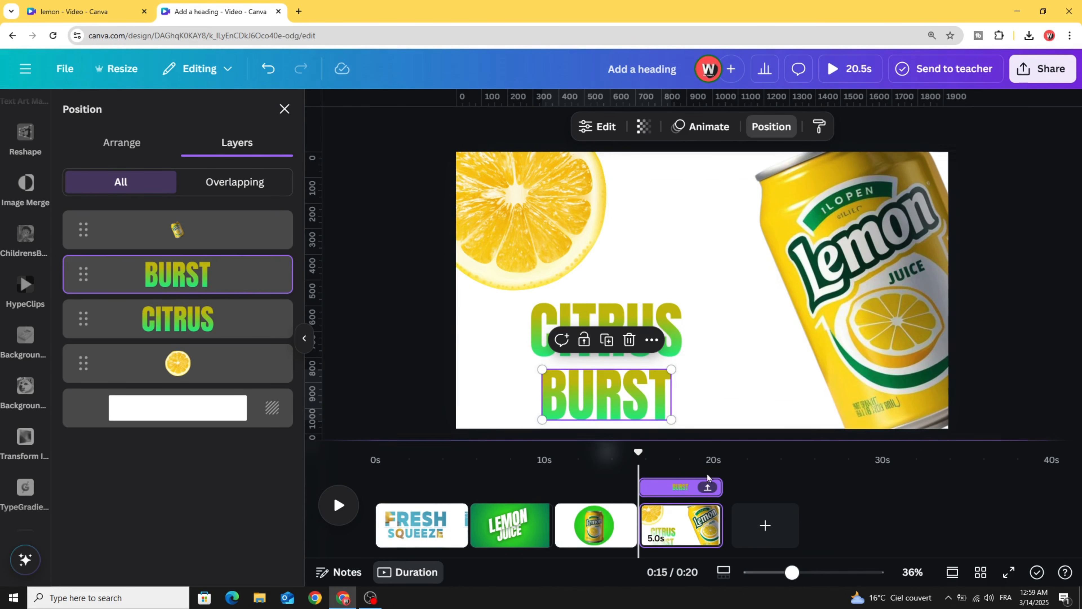
click(703, 516)
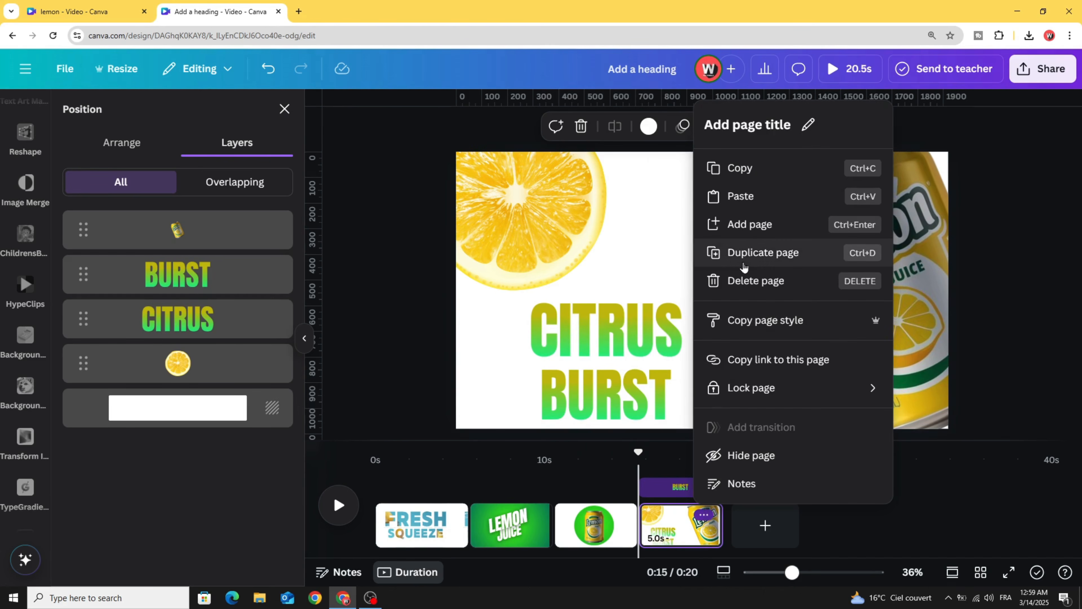
- Duplicate the CITRUS BURST page and, on the copy, move CITRUS up and enlarge it
click(763, 252)
click(761, 509)
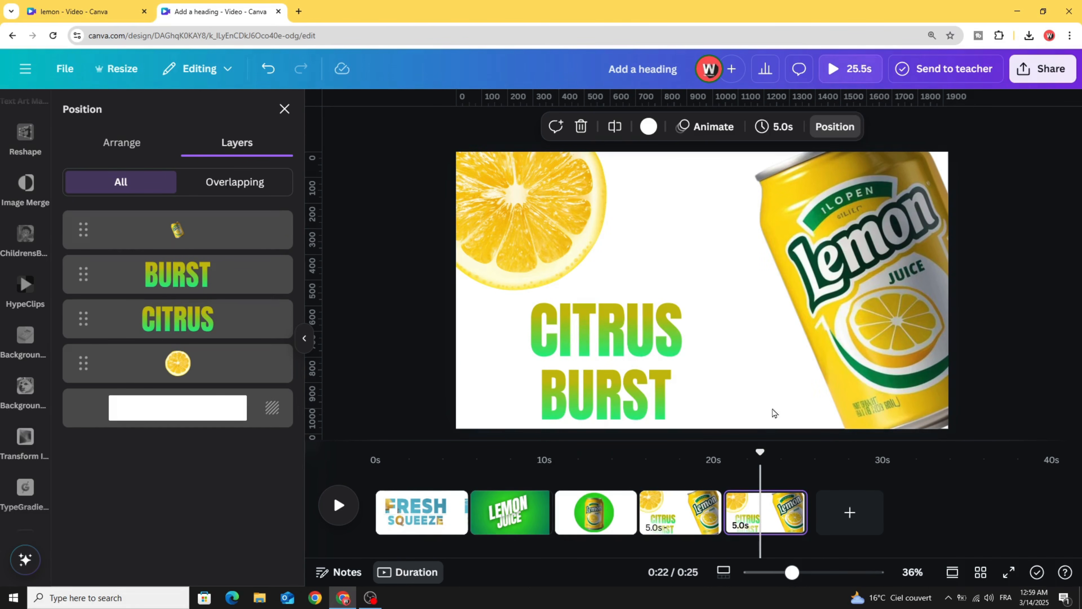
click(875, 323)
click(564, 336)
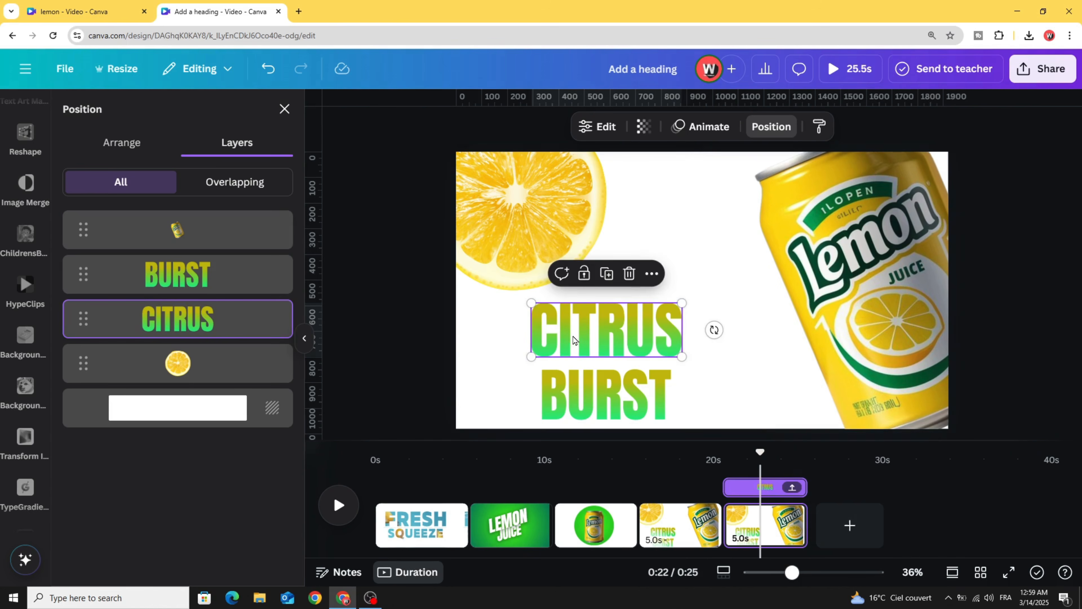
drag(573, 339, 593, 216)
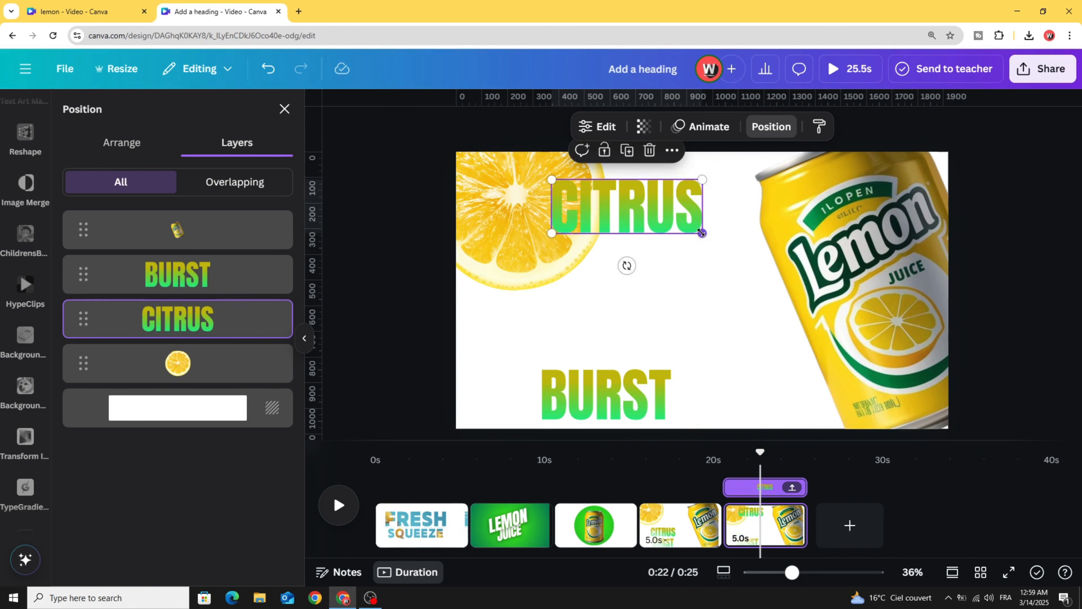
drag(702, 232, 811, 272)
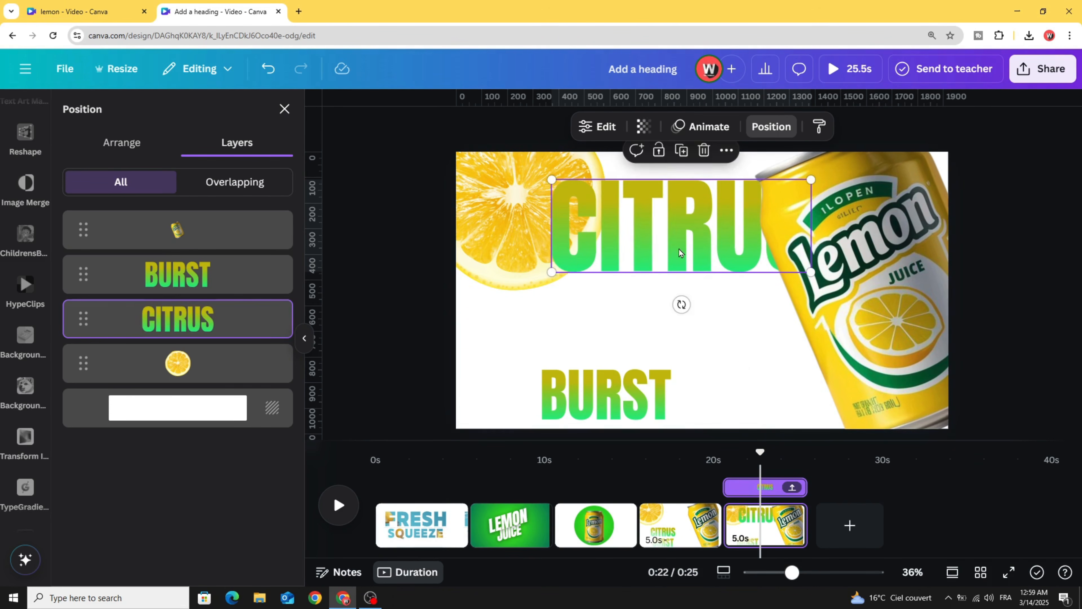
drag(679, 253, 674, 259)
- Shrink BURST and move it up beneath CITRUS
click(587, 410)
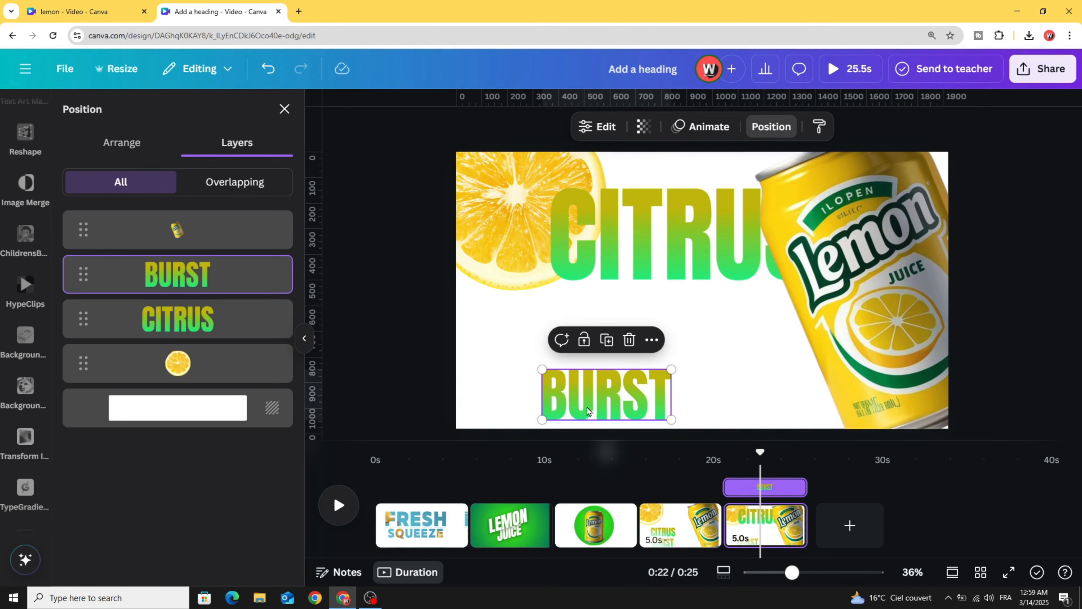
drag(543, 369, 594, 386)
drag(659, 382, 784, 308)
- Shrink the lemon can, centre it over CITRUS and rotate it upright
drag(874, 262, 707, 321)
drag(482, 203, 678, 290)
drag(752, 342, 677, 325)
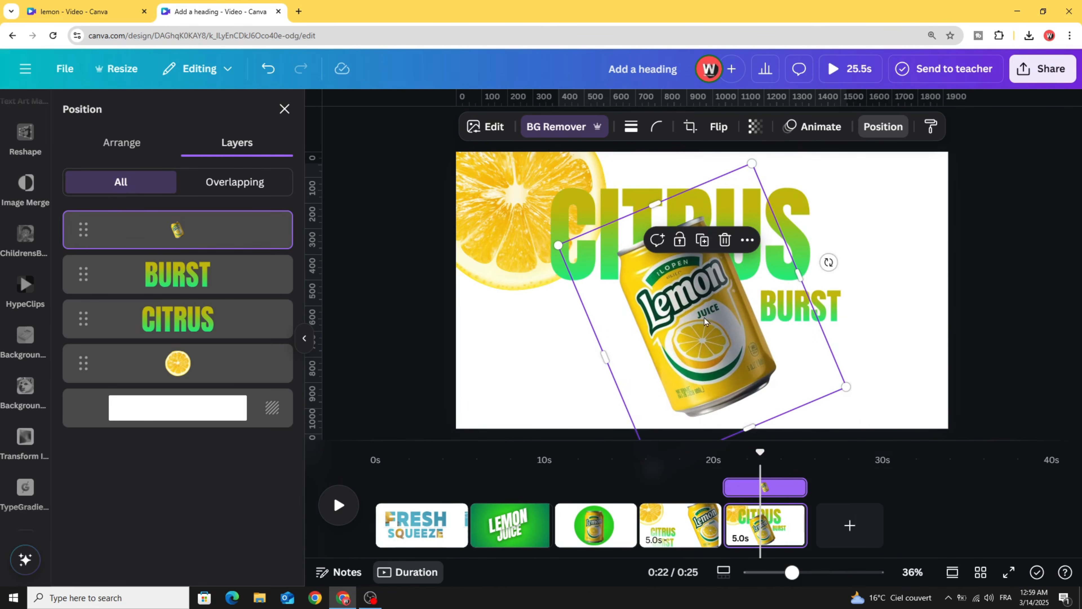
drag(829, 261, 838, 315)
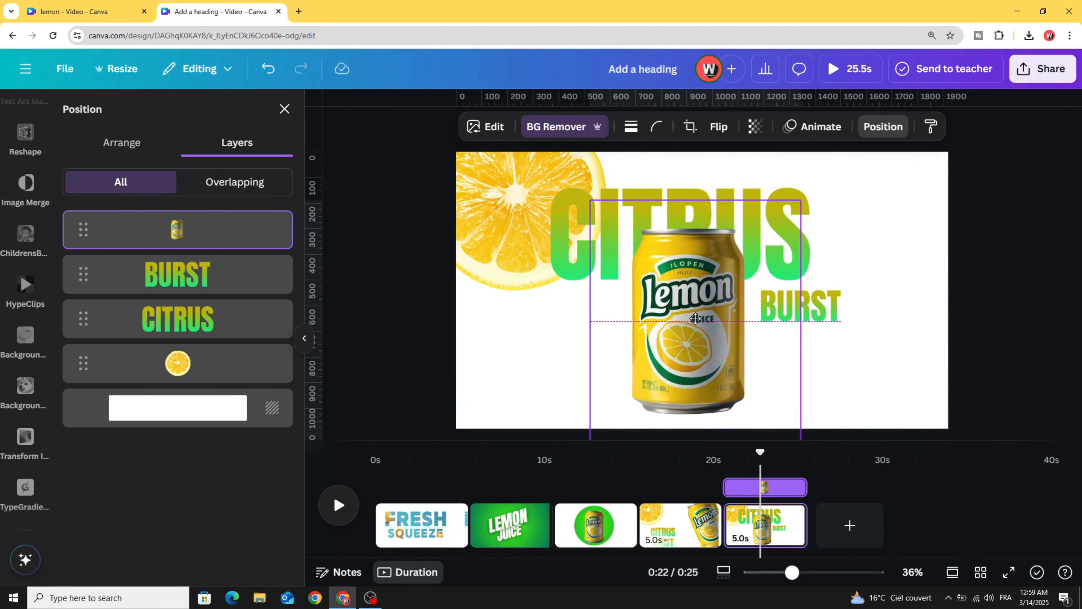
- Move the lemon slice to the lower left, shrink it and rotate it to 45°
click(516, 212)
drag(514, 218, 506, 356)
drag(598, 246, 555, 290)
drag(587, 358, 557, 428)
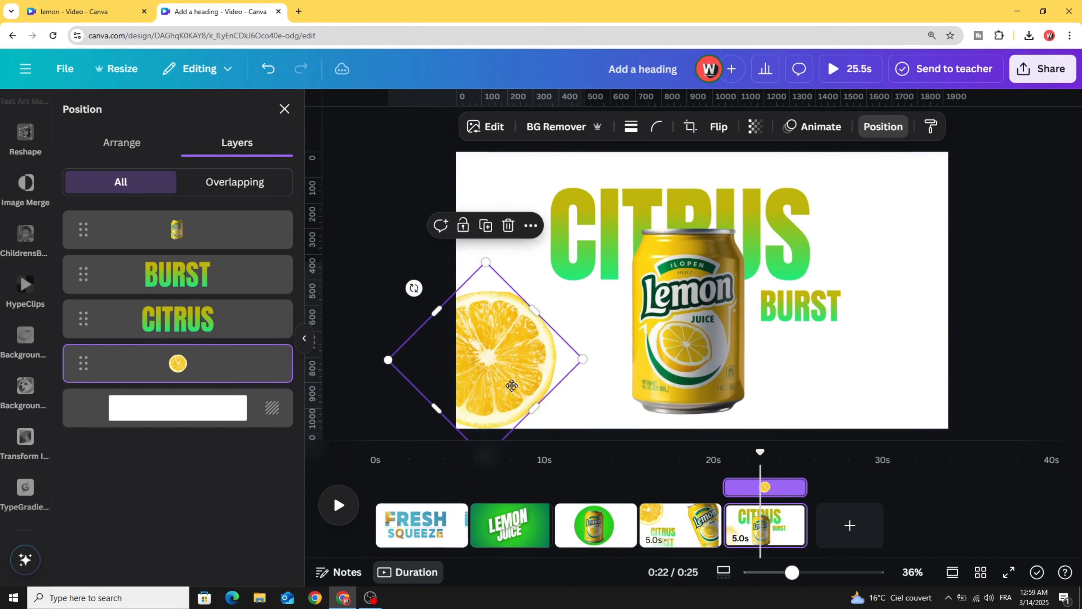
drag(508, 388, 515, 386)
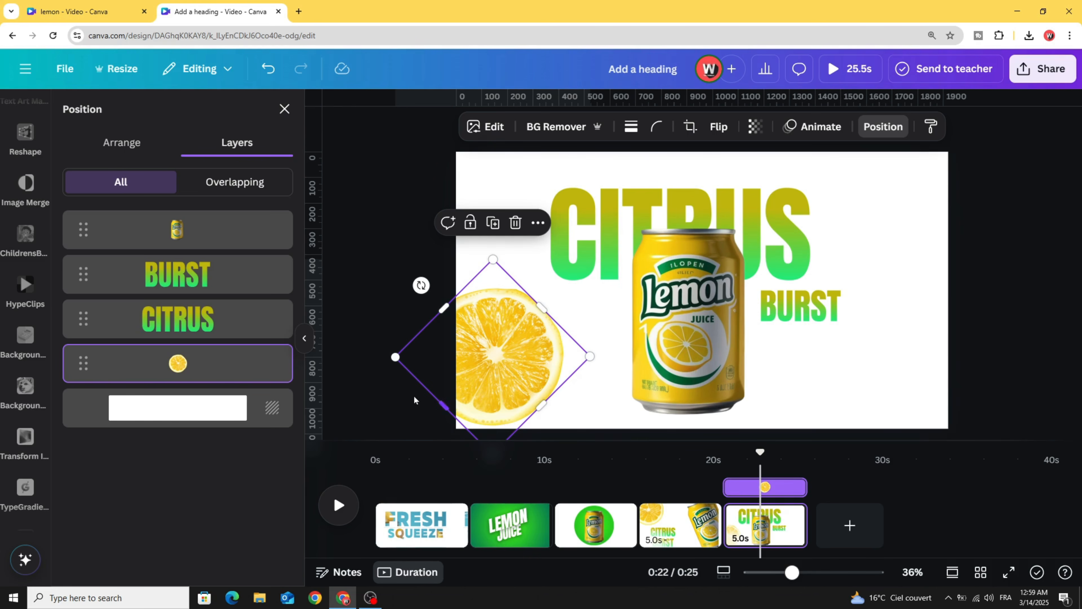
click(368, 362)
click(369, 362)
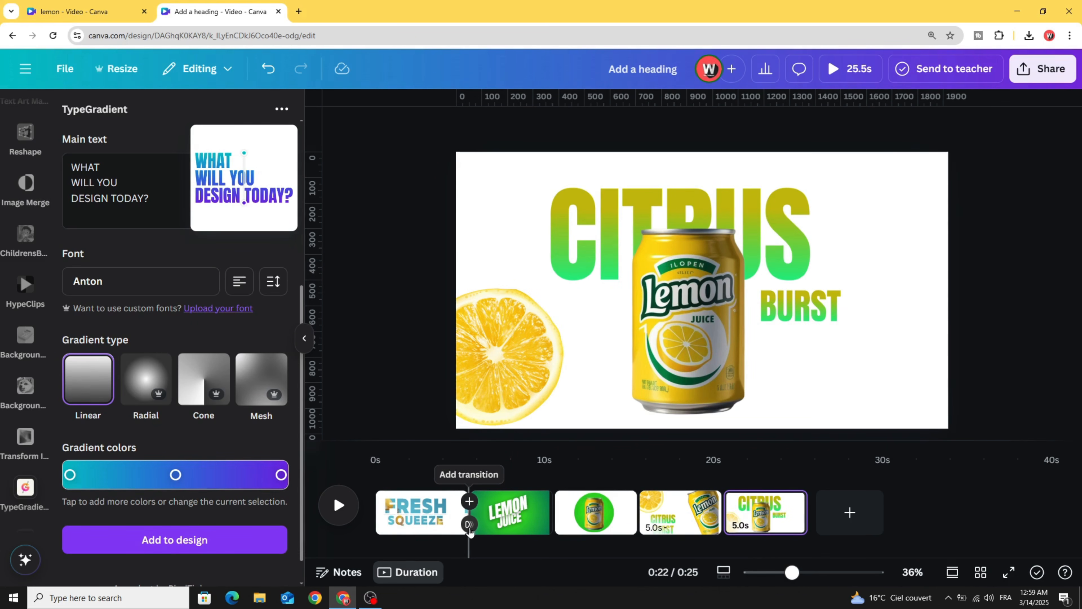
- Add an outward 1.3-second Circle Wipe between FRESH SQUEEZE and LEMON JUICE
click(469, 524)
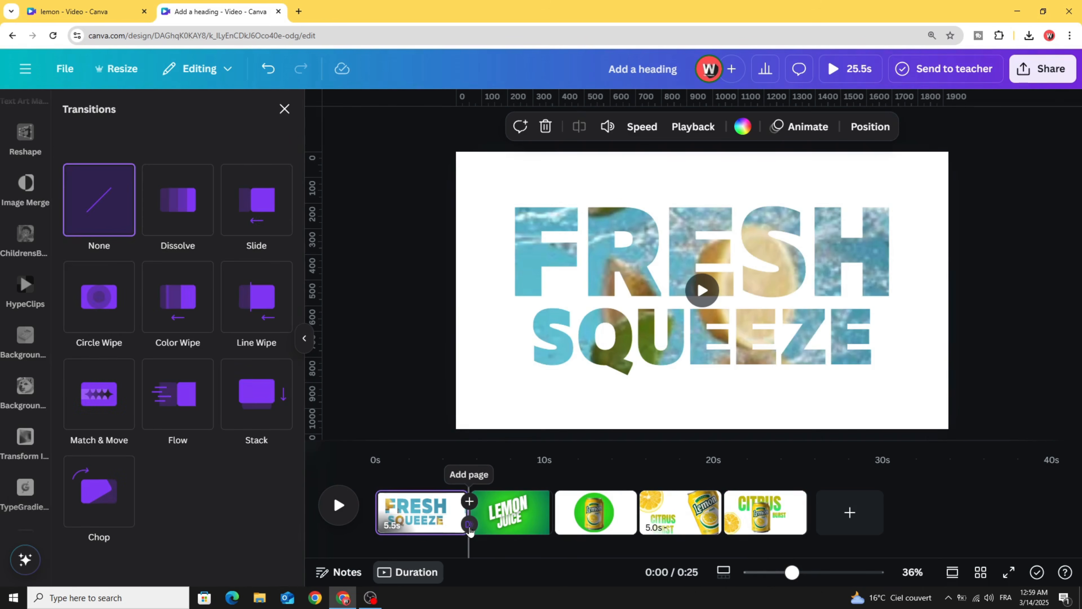
click(97, 300)
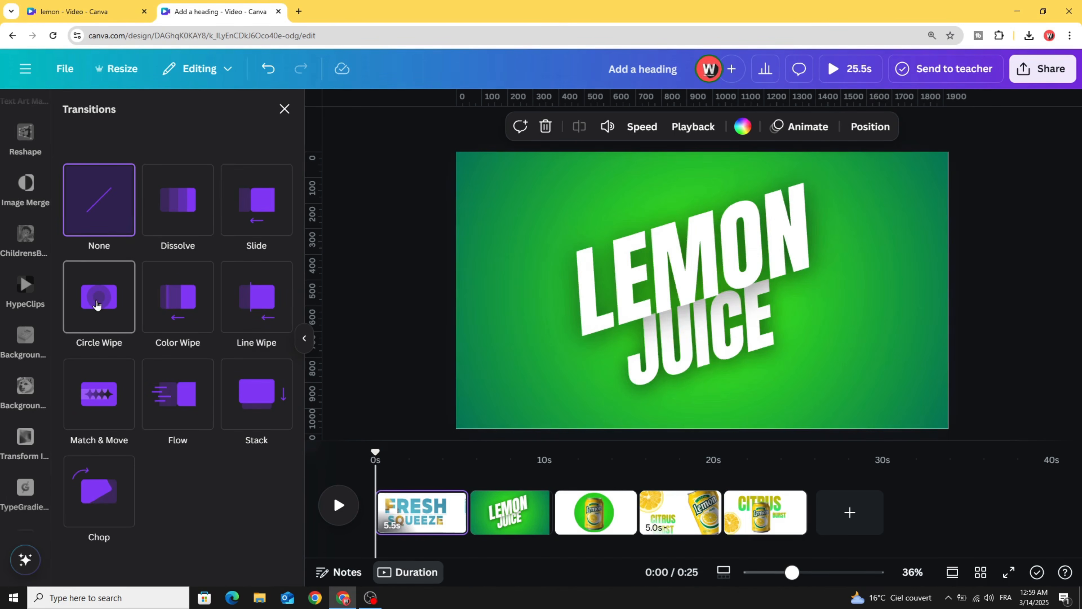
scroll(242, 411, down, 1)
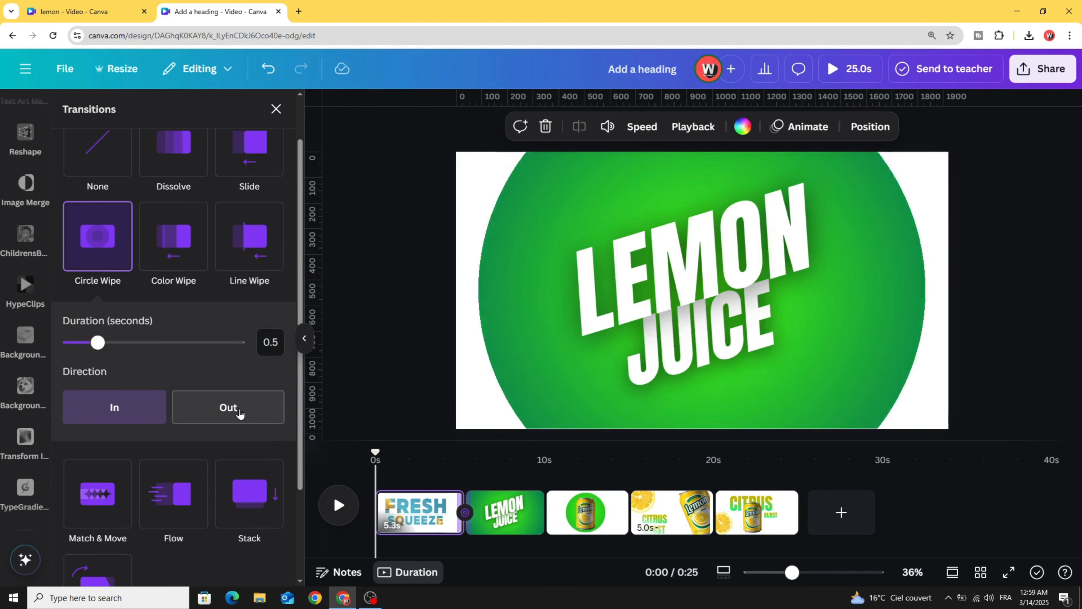
click(234, 412)
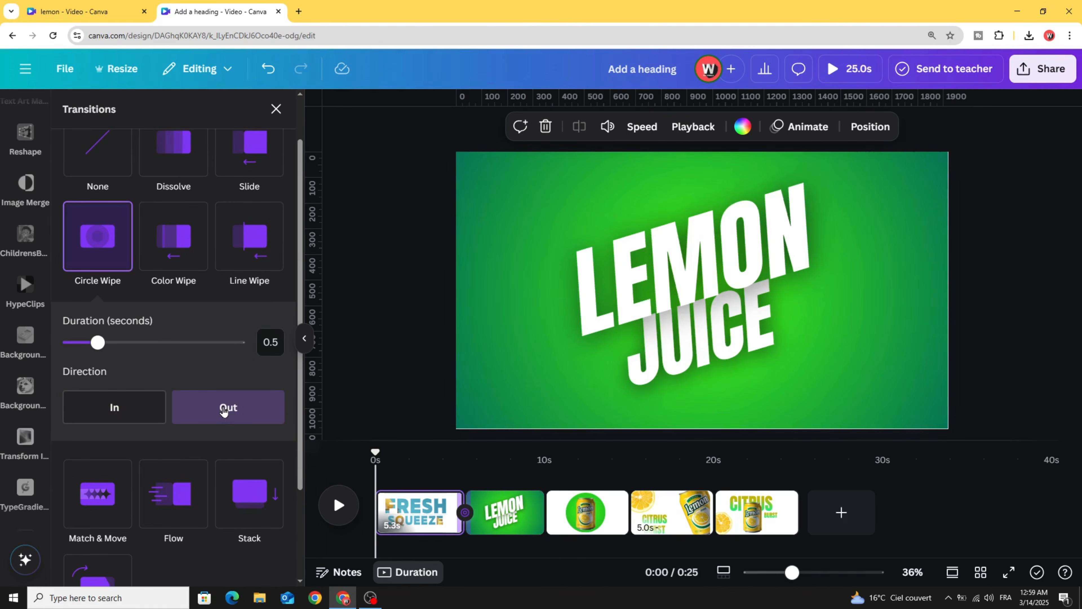
drag(96, 343, 152, 344)
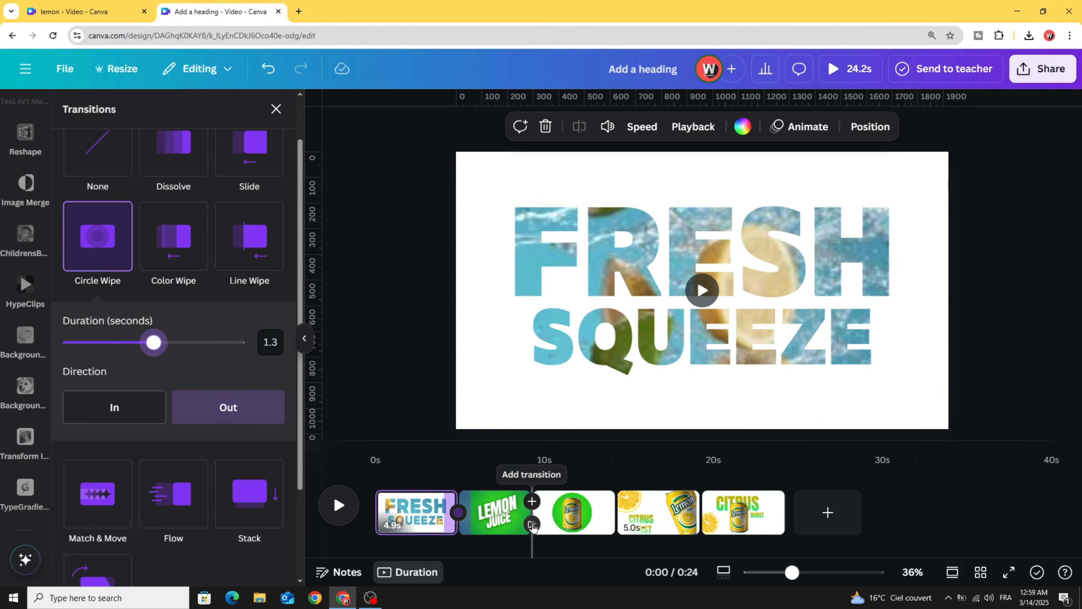
click(532, 524)
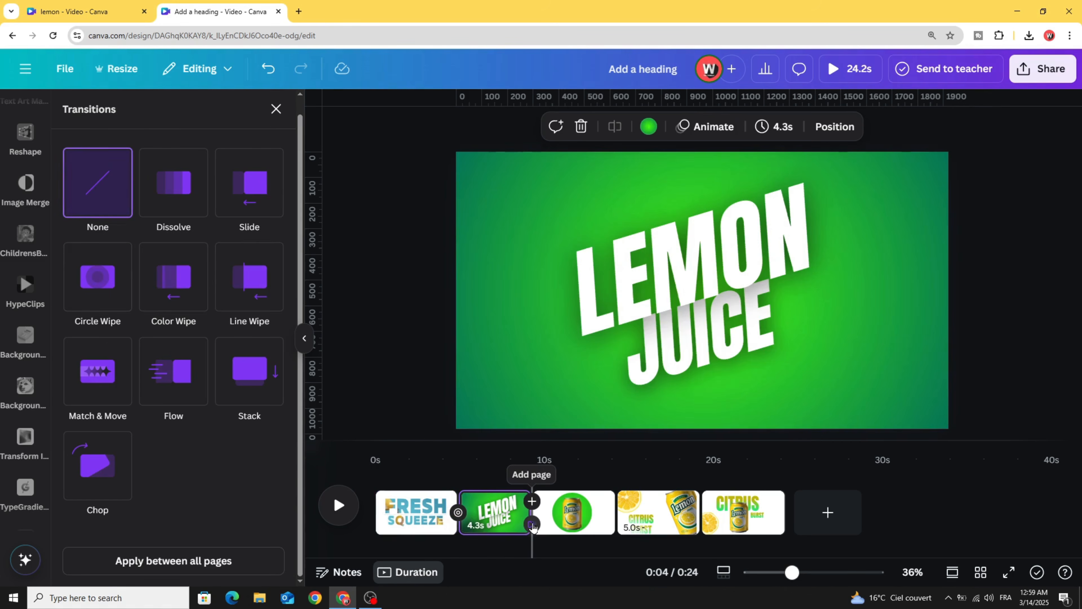
- Add an outward 1.4-second Circle Wipe after LEMON JUICE and a Flow after the can page
click(88, 278)
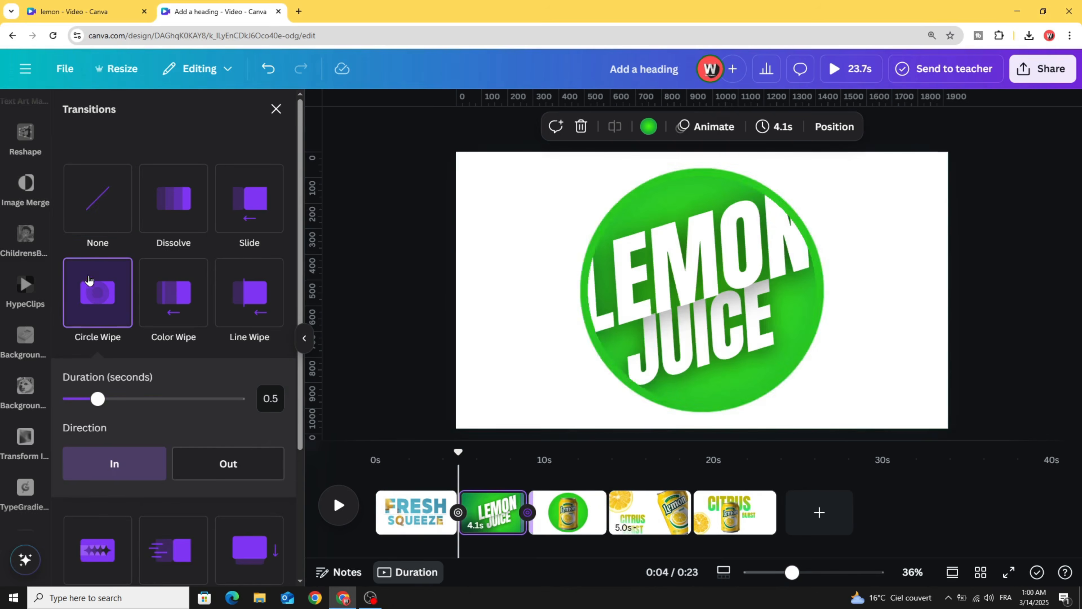
click(225, 473)
drag(144, 399, 161, 399)
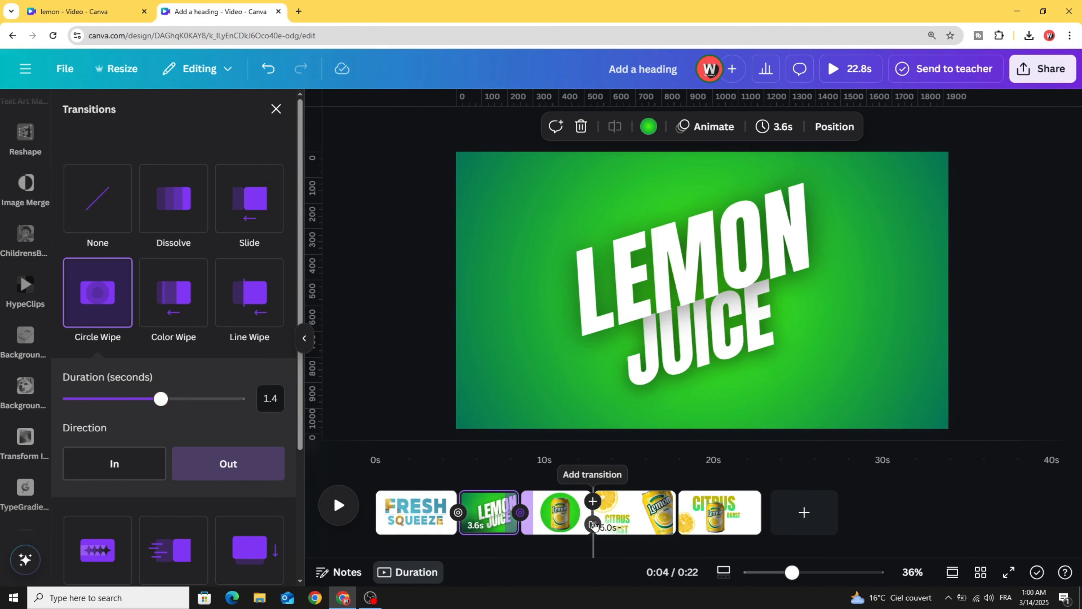
click(592, 523)
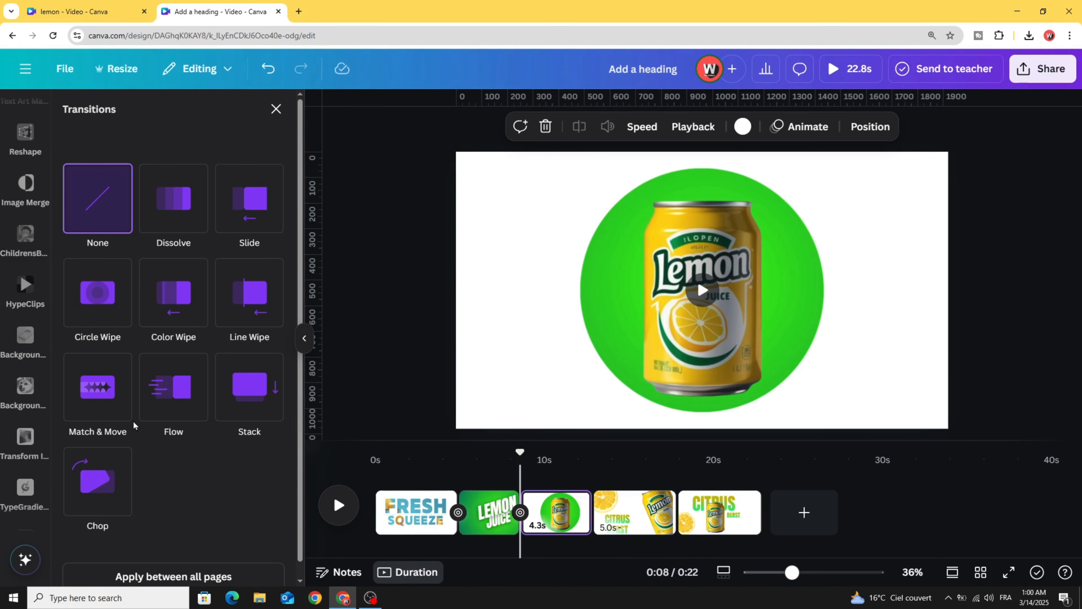
click(177, 394)
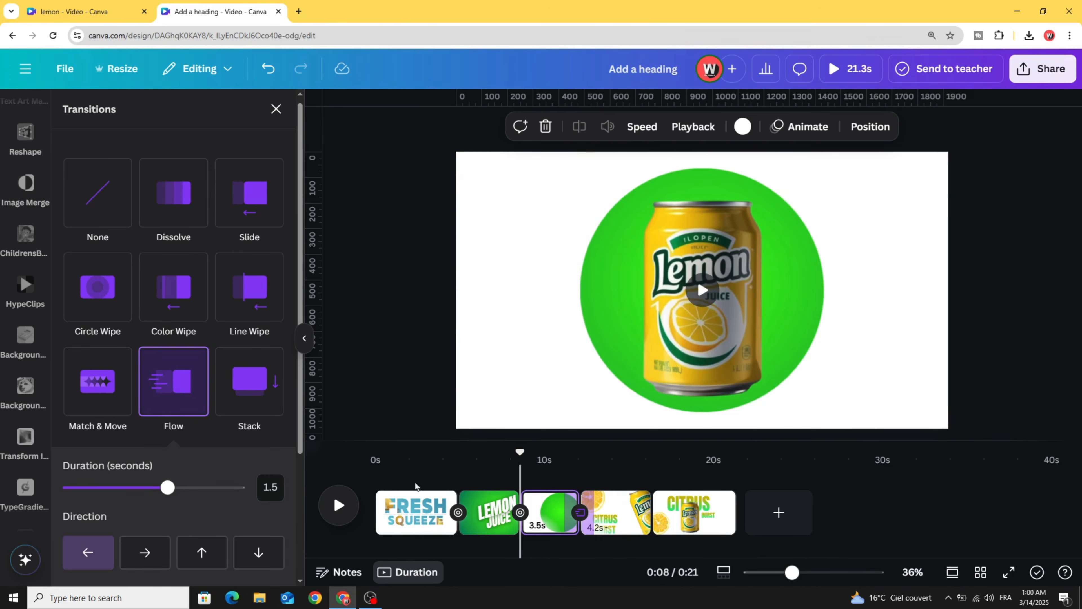
- Join the two CITRUS BURST pages with a 2-second Match & Move and rewind to the start
click(652, 513)
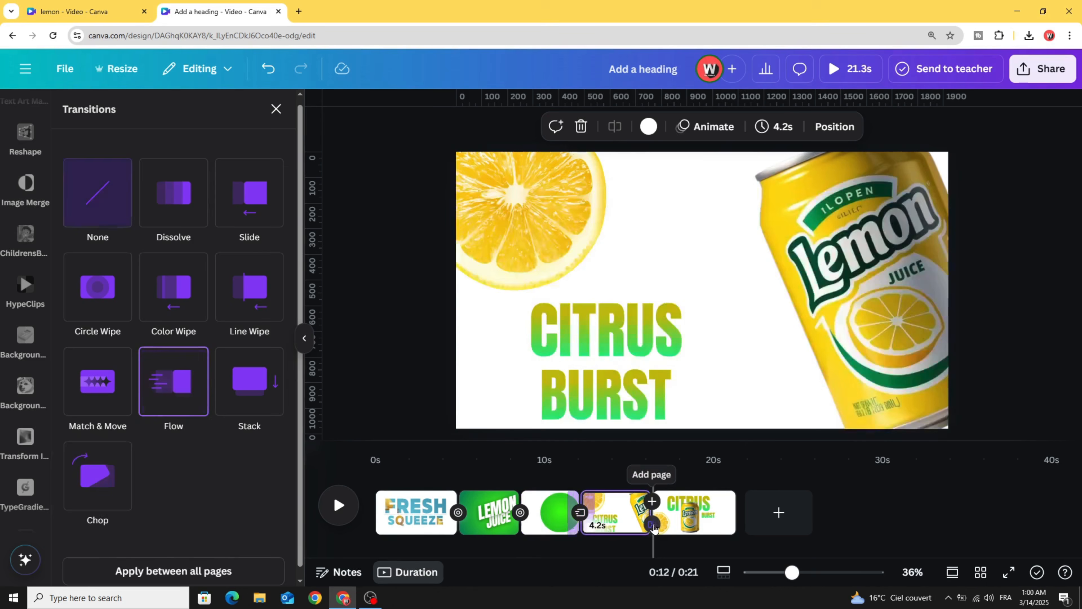
click(104, 380)
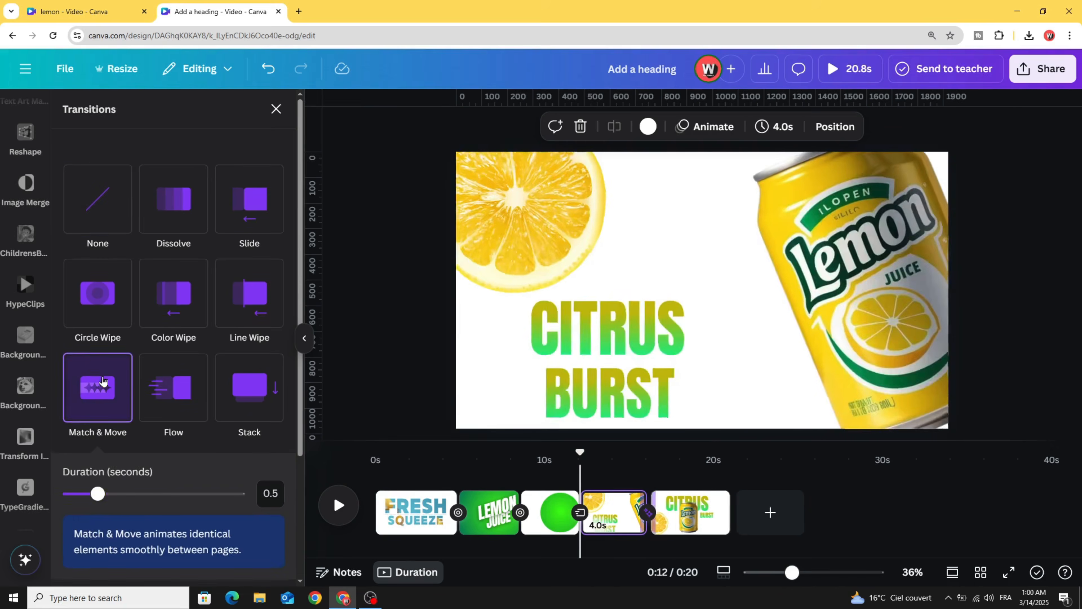
drag(97, 493, 204, 493)
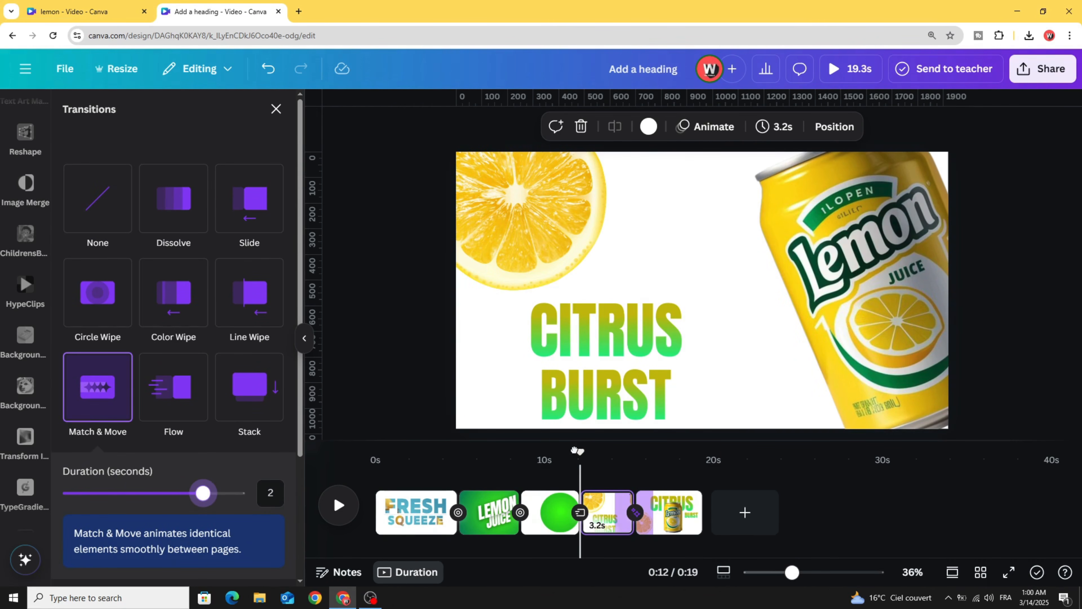
drag(576, 451, 406, 438)
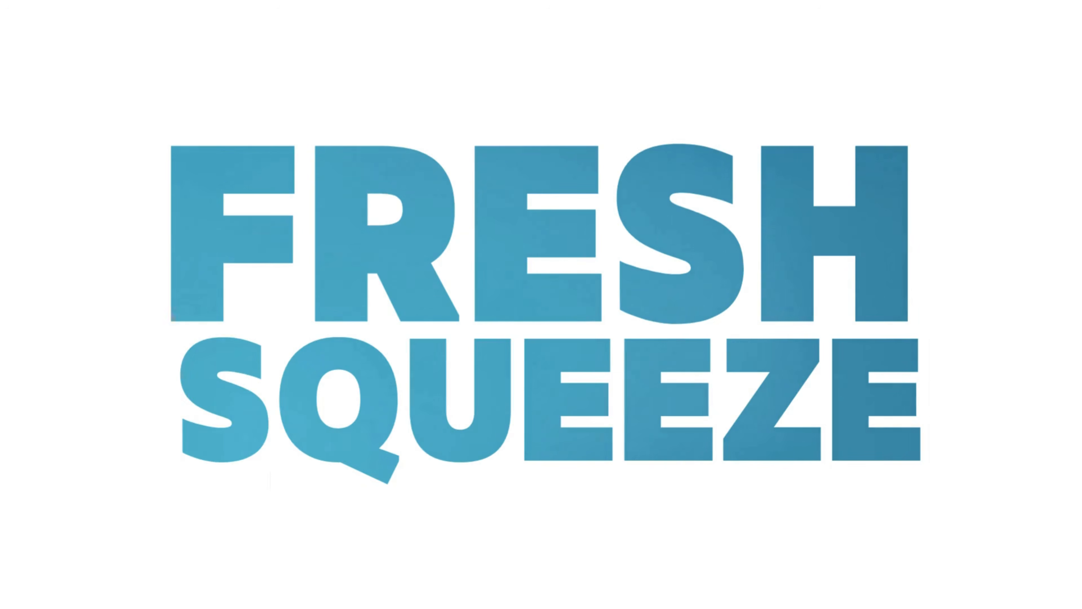